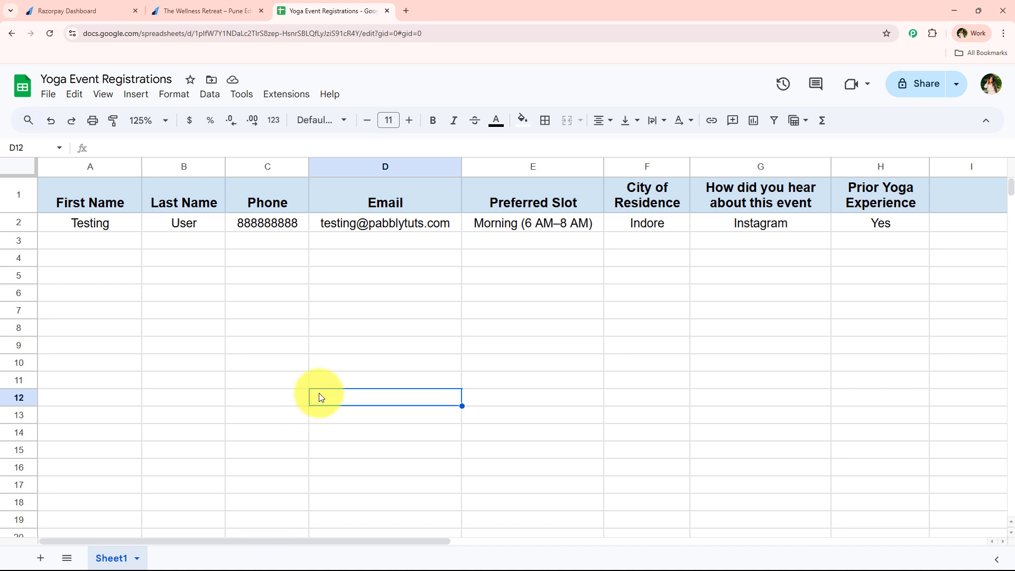
{"action": "left_click_drag", "start_coordinate": [97, 238], "coordinate": [888, 241]}
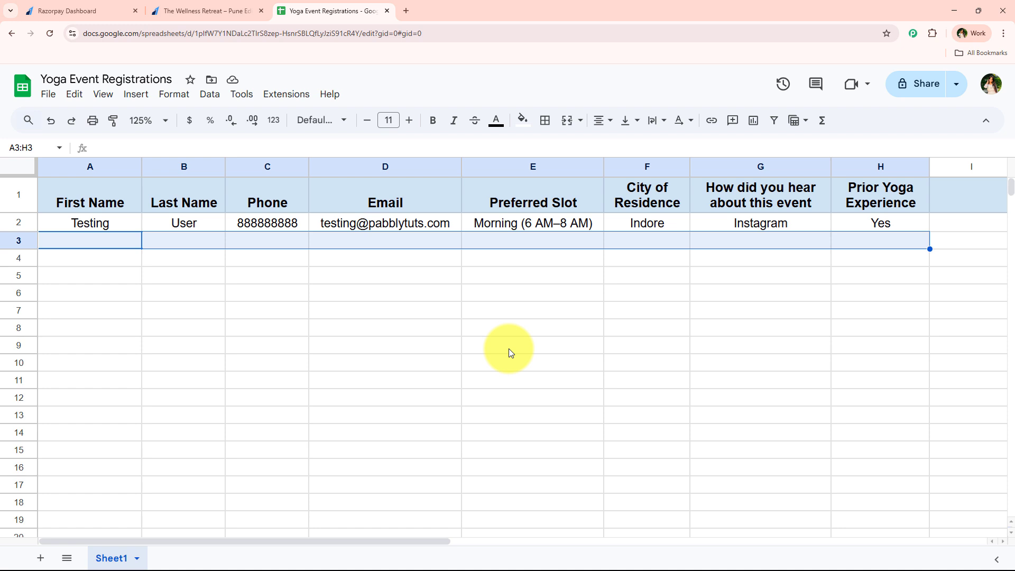
{"action": "left_click", "coordinate": [492, 328]}
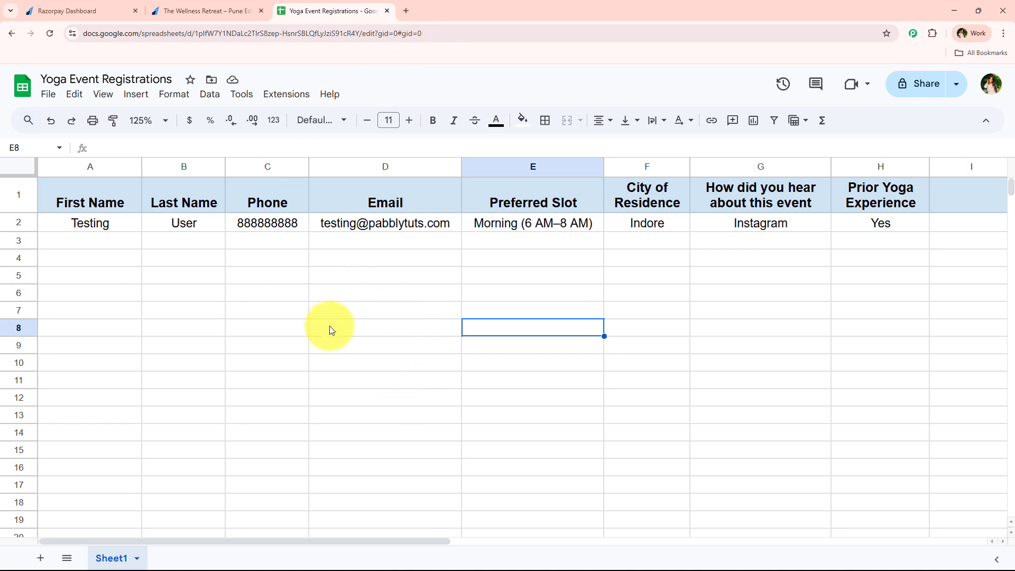
- Switch to The Wellness Retreat – Pune Edition payment page, review the filled-in registration form and proceed to pay ₹500
{"action": "left_click", "coordinate": [215, 11]}
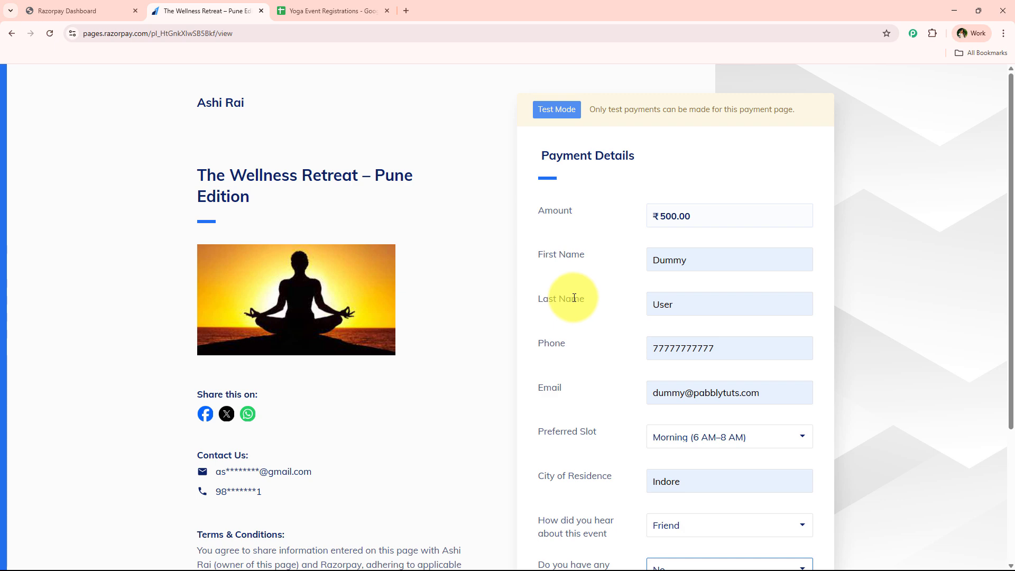
{"action": "scroll", "coordinate": [573, 297], "scroll_direction": "down", "scroll_amount": 1}
{"action": "scroll", "coordinate": [572, 300], "scroll_direction": "up", "scroll_amount": 1}
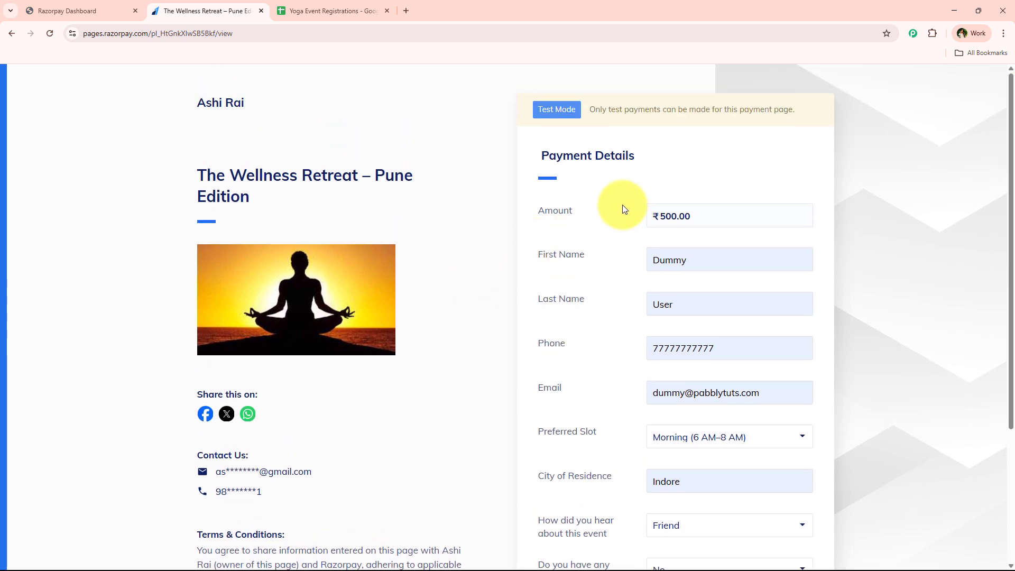
{"action": "scroll", "coordinate": [570, 373], "scroll_direction": "down", "scroll_amount": 3}
{"action": "scroll", "coordinate": [566, 230], "scroll_direction": "up", "scroll_amount": 2}
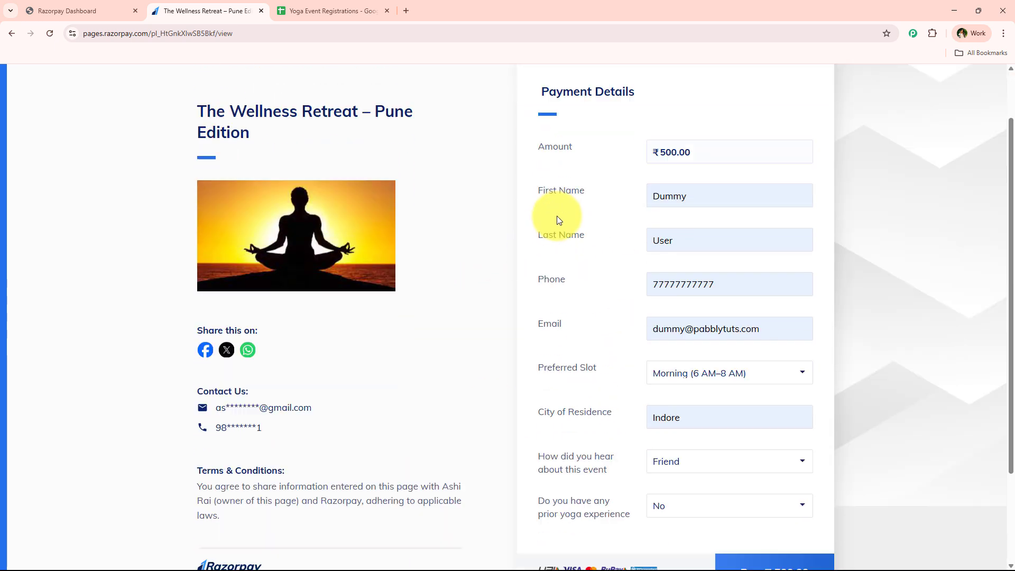
{"action": "scroll", "coordinate": [654, 387], "scroll_direction": "down", "scroll_amount": 2}
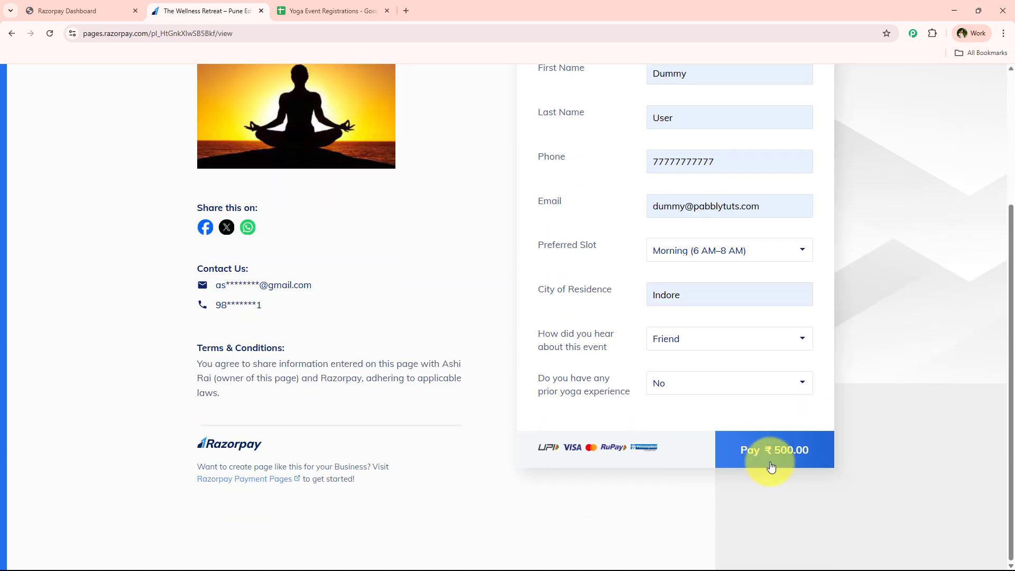
{"action": "left_click", "coordinate": [779, 459]}
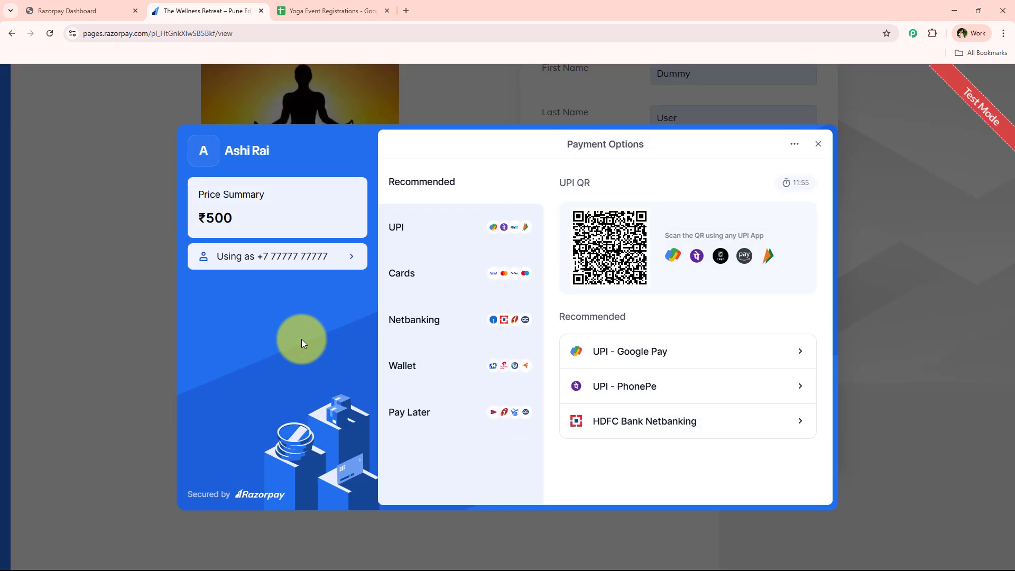
- Pay the ₹500 by UPI using the test UPI ID success@razorpay
{"action": "left_click", "coordinate": [470, 244]}
{"action": "left_click", "coordinate": [598, 365]}
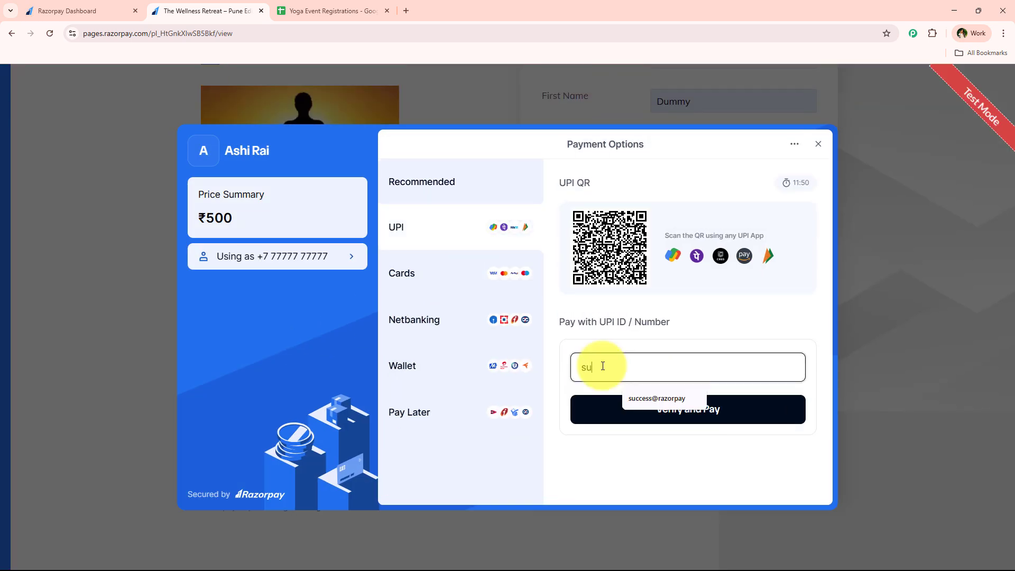
{"action": "left_click", "coordinate": [630, 398]}
{"action": "left_click", "coordinate": [701, 415]}
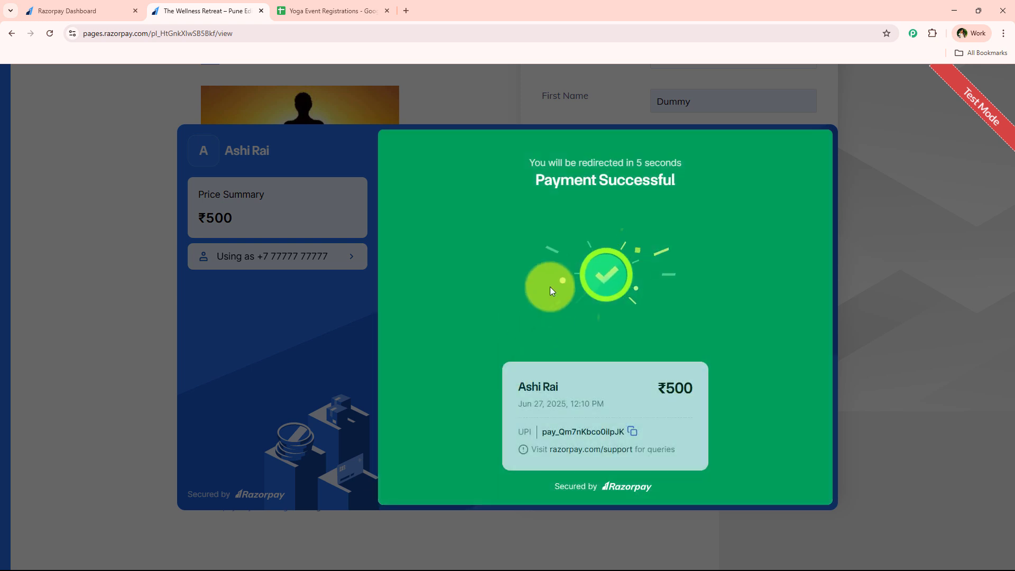
{"action": "left_click_drag", "start_coordinate": [535, 179], "coordinate": [740, 183]}
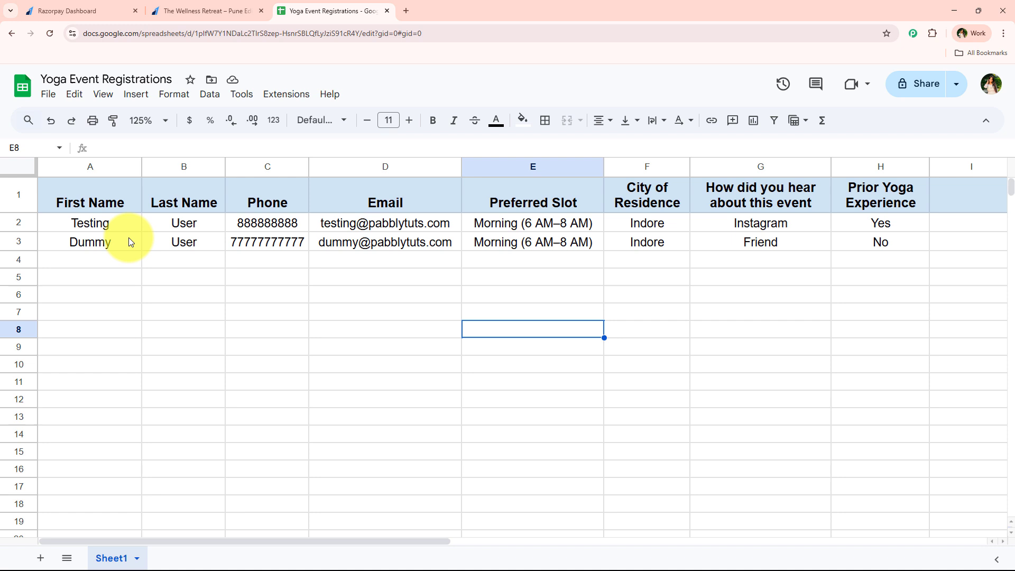
- Examine each field of the new registration in row 3 of the Yoga Event Registrations sheet
{"action": "left_click_drag", "start_coordinate": [128, 243], "coordinate": [878, 242]}
{"action": "left_click", "coordinate": [379, 386]}
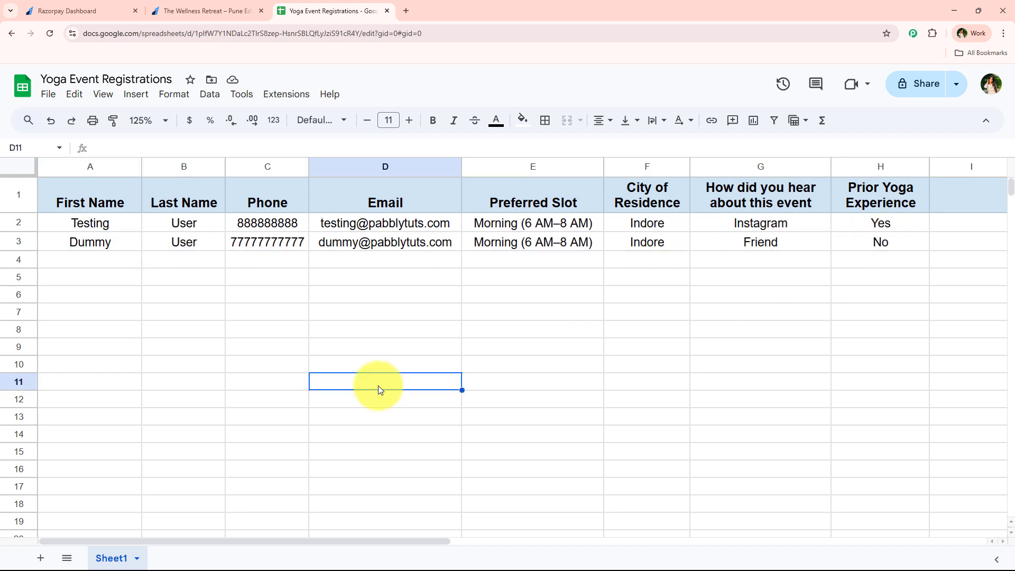
{"action": "left_click", "coordinate": [94, 235]}
{"action": "key", "text": "Right"}
{"action": "key", "text": "Right"}
{"action": "key", "text": "Right"}
{"action": "key", "text": "Right"}
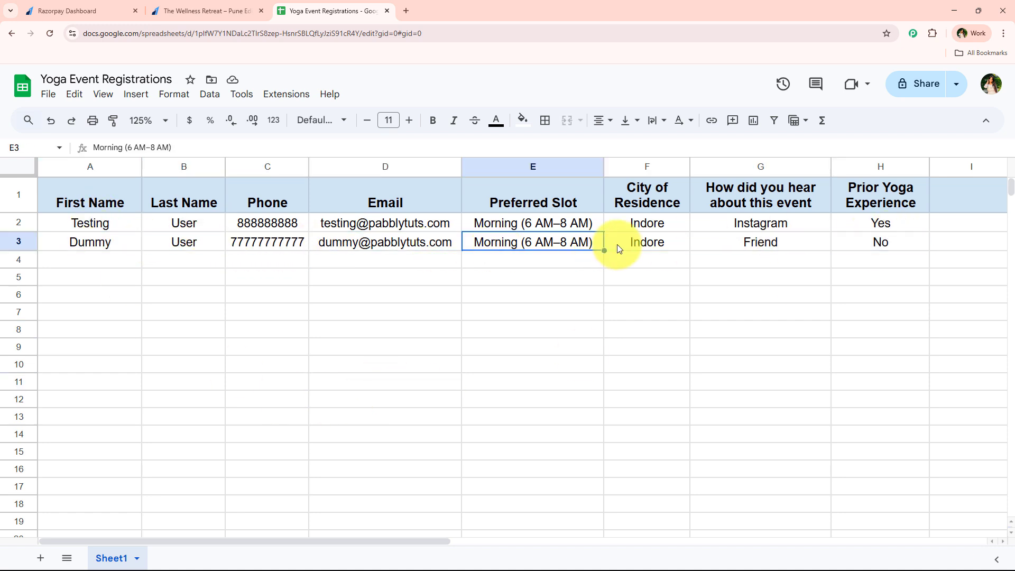
{"action": "key", "text": "Right"}
{"action": "key", "text": "Right"}
{"action": "key", "text": "Right"}
{"action": "left_click", "coordinate": [427, 326]}
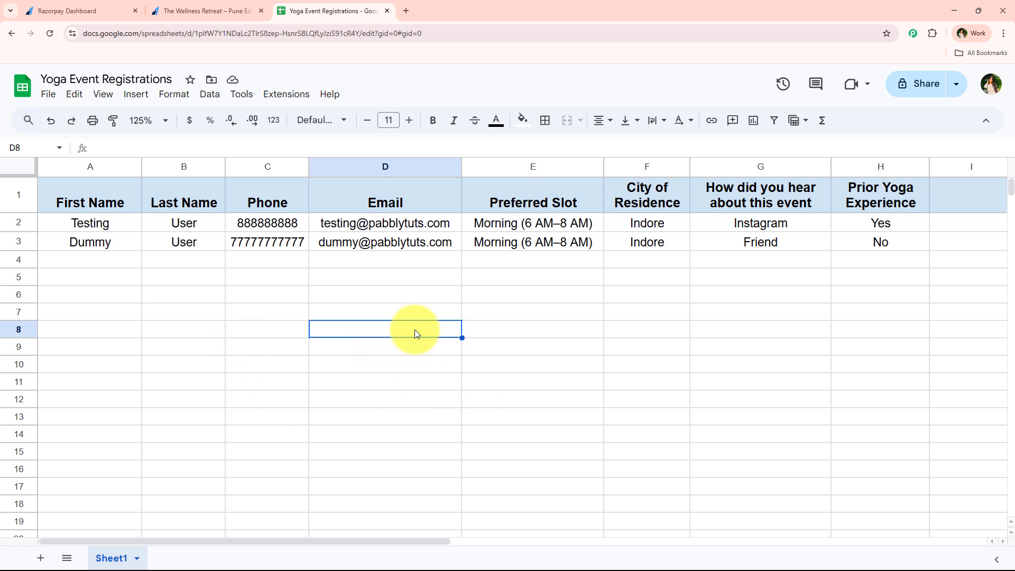
- Open the Pabbly Connect website in a new browser tab and sign in to the Pabbly account
{"action": "left_click", "coordinate": [409, 7]}
{"action": "type", "text": "pabbly"}
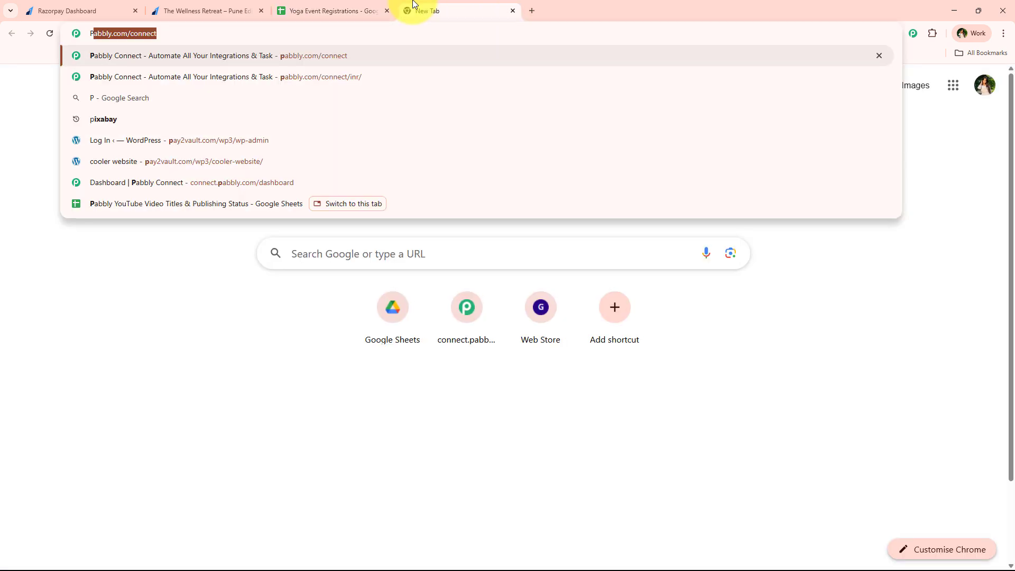
{"action": "key", "text": "Return"}
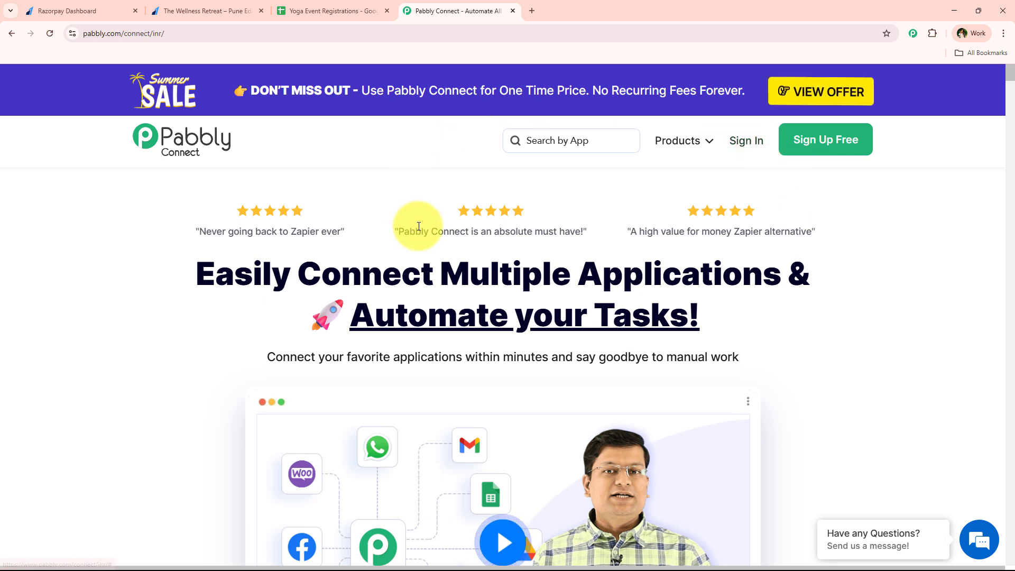
{"action": "left_click", "coordinate": [741, 141]}
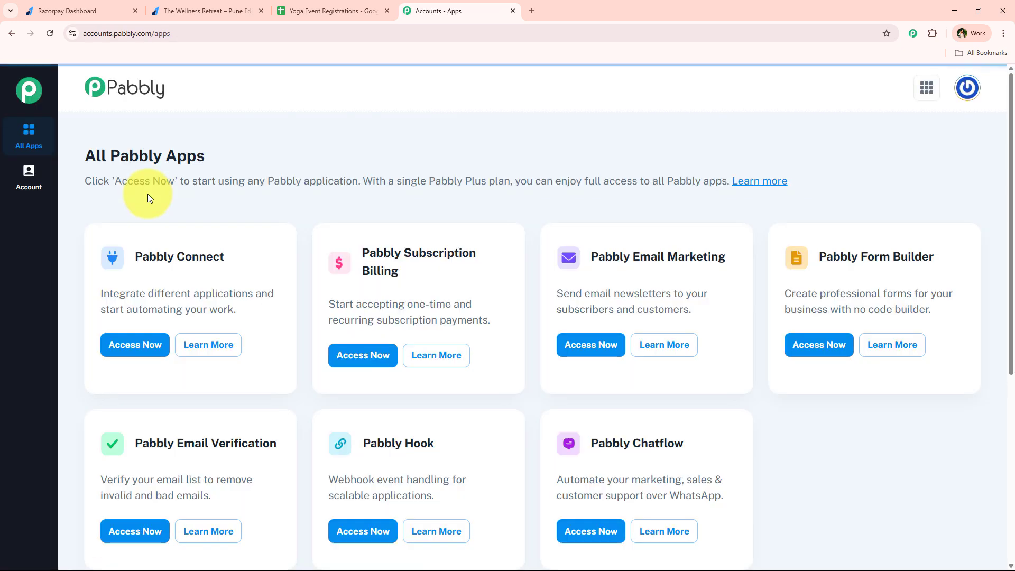
- Access the Pabbly Connect dashboard from the page of all Pabbly apps
{"action": "triple_click", "coordinate": [233, 159]}
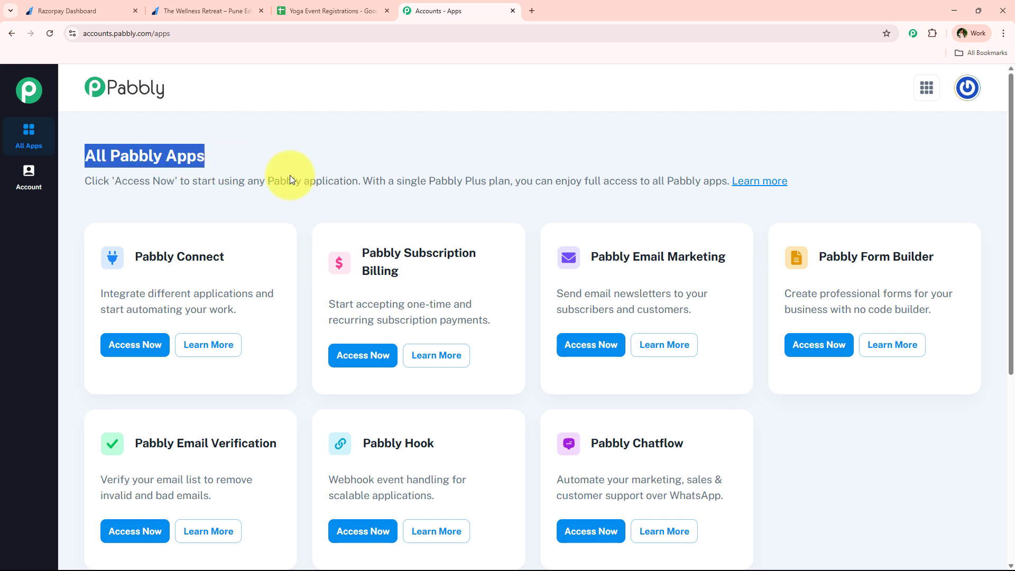
{"action": "scroll", "coordinate": [237, 262], "scroll_direction": "down", "scroll_amount": 1}
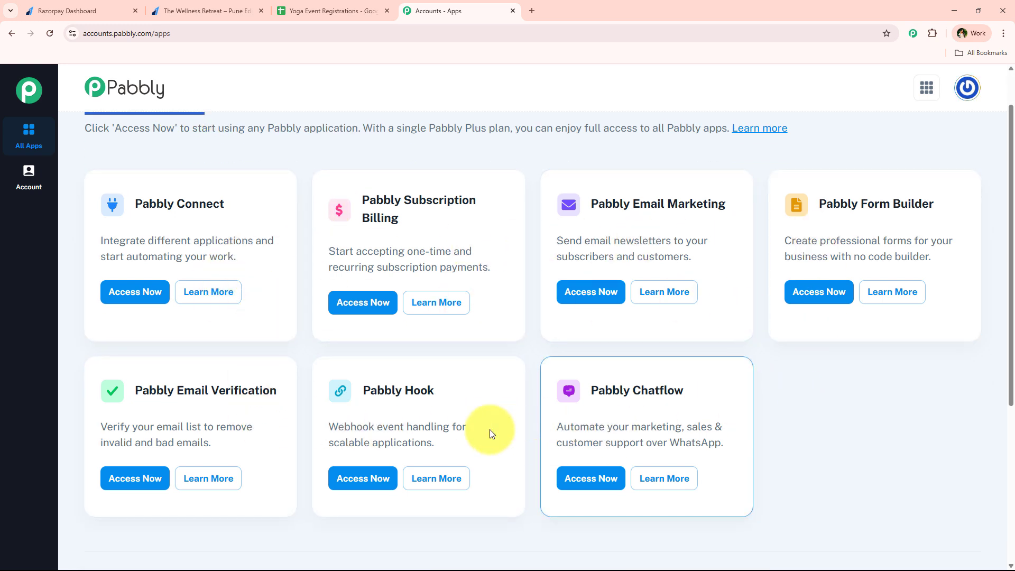
{"action": "left_click_drag", "start_coordinate": [135, 201], "coordinate": [250, 199]}
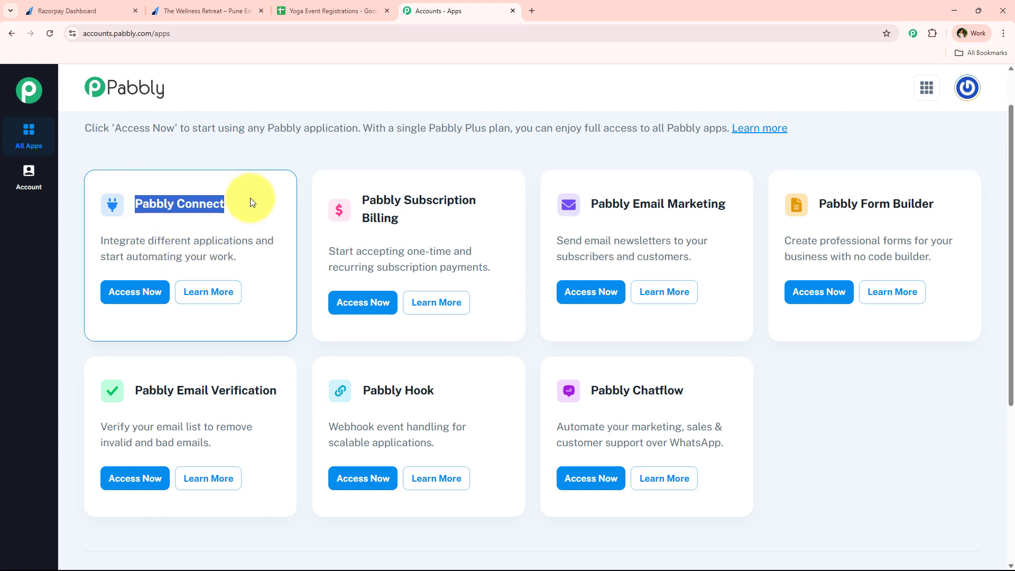
{"action": "left_click_drag", "start_coordinate": [151, 239], "coordinate": [255, 239]}
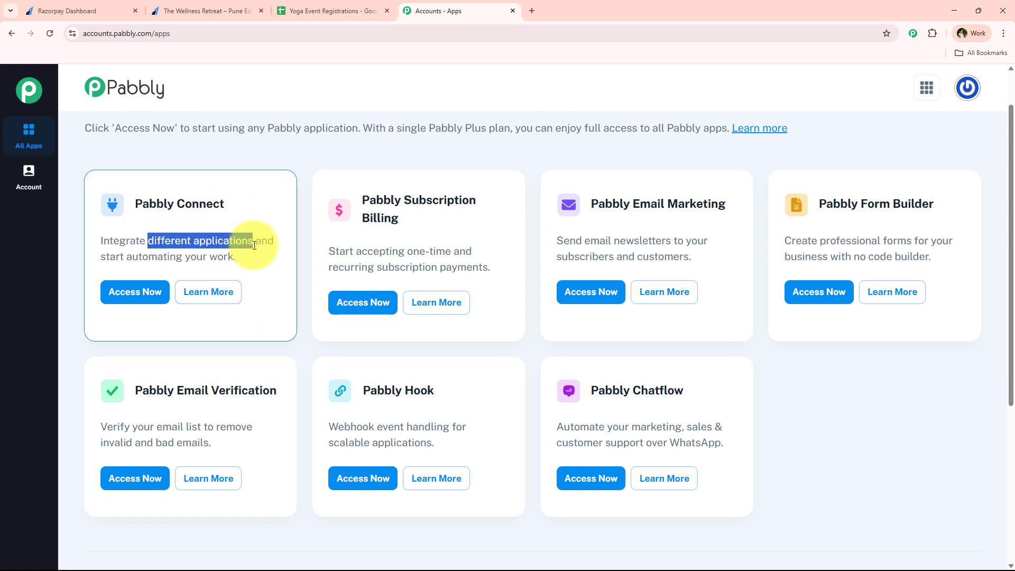
{"action": "left_click", "coordinate": [132, 292]}
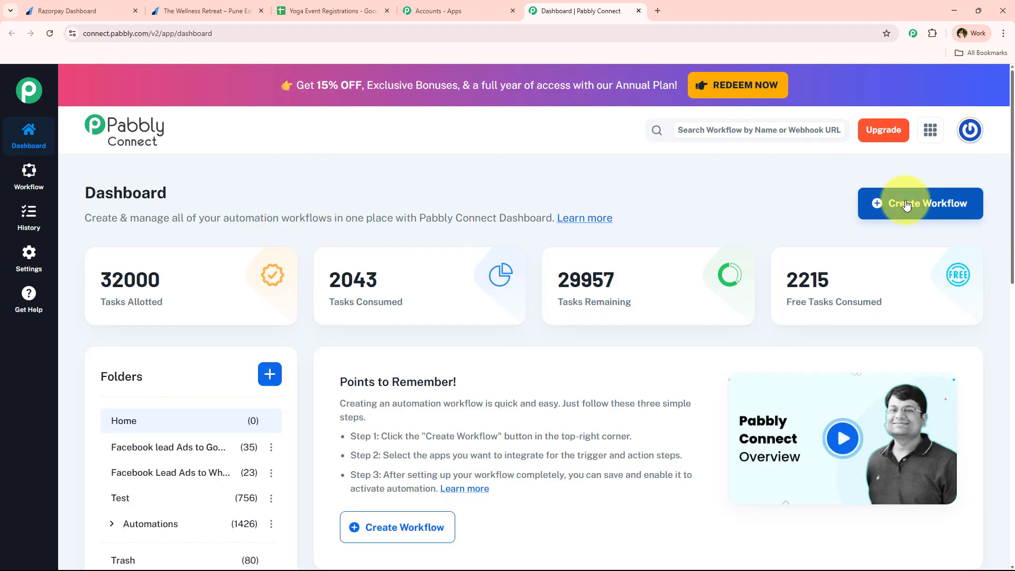
{"action": "left_click", "coordinate": [959, 216]}
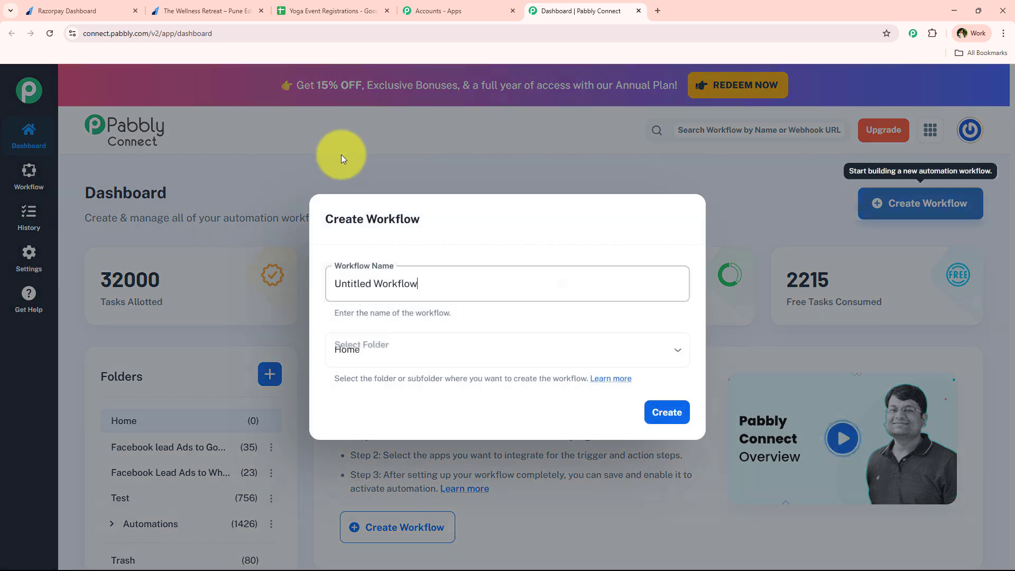
{"action": "left_click", "coordinate": [476, 350]}
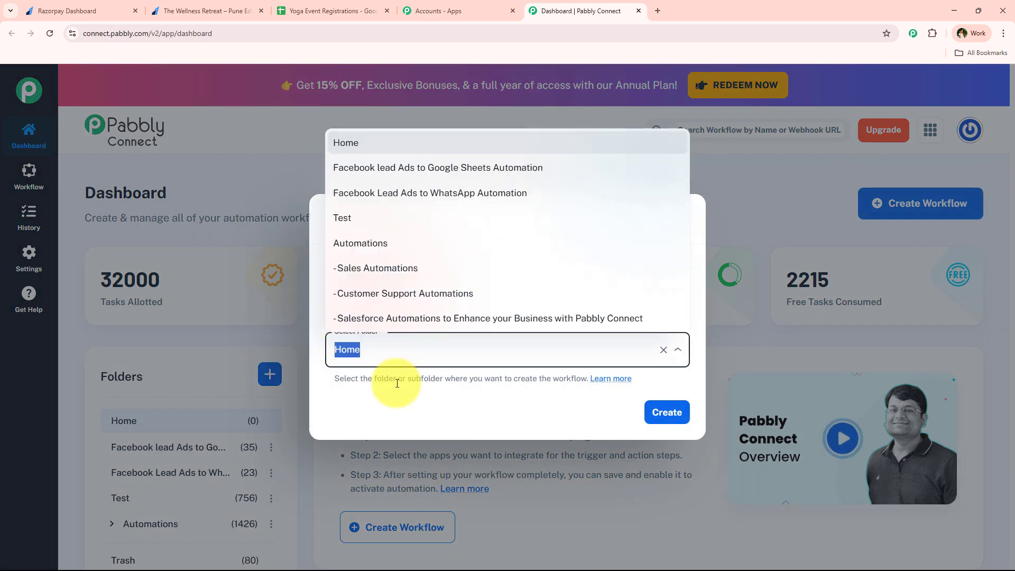
{"action": "left_click", "coordinate": [617, 352]}
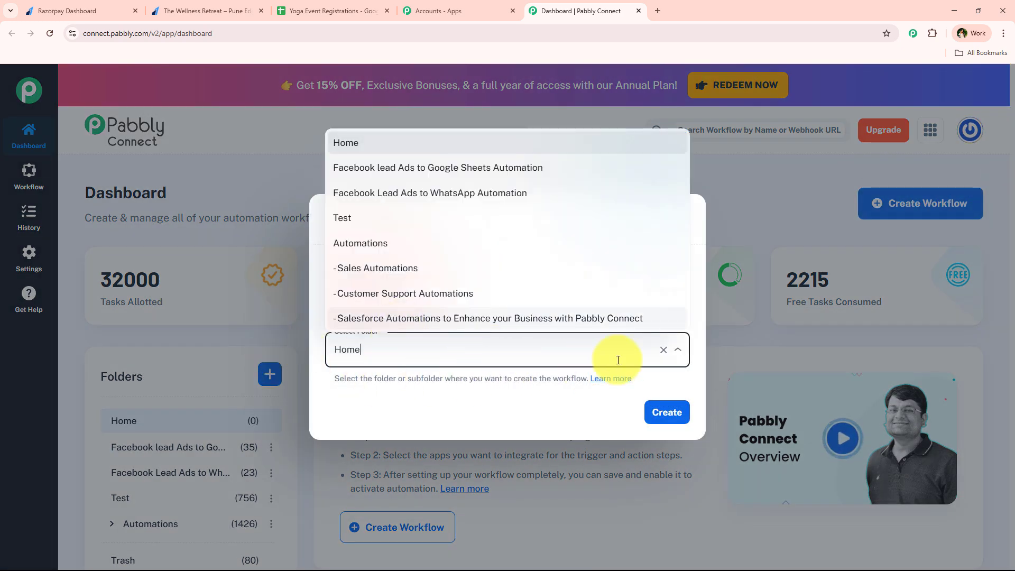
{"action": "left_click", "coordinate": [680, 351]}
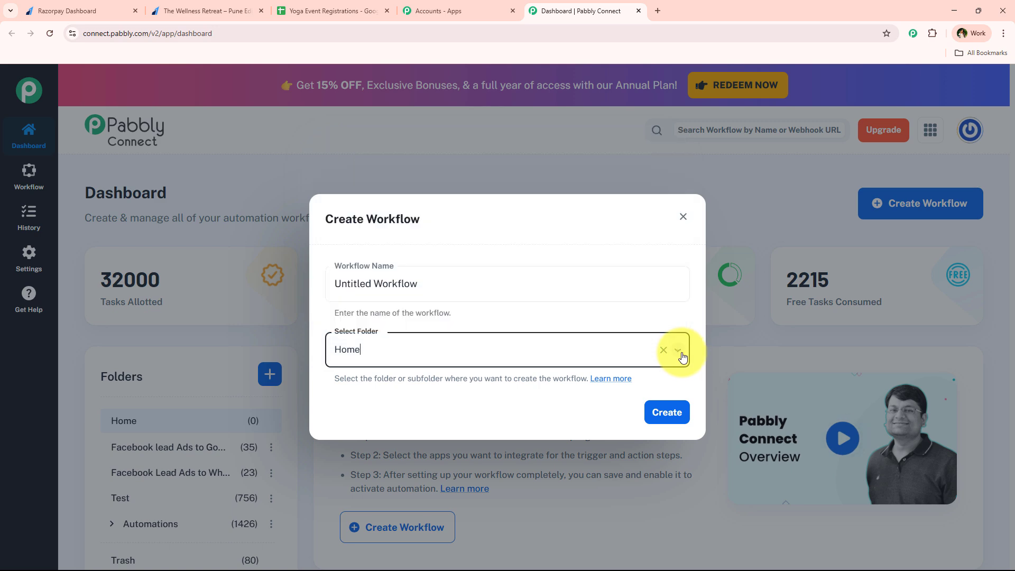
{"action": "left_click", "coordinate": [682, 217]}
{"action": "scroll", "coordinate": [158, 301], "scroll_direction": "down", "scroll_amount": 3}
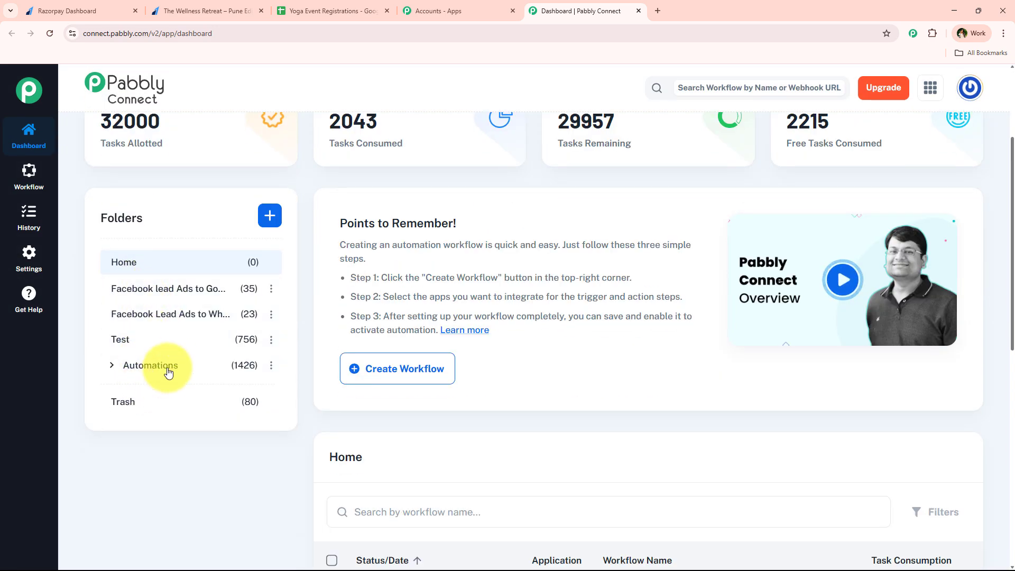
{"action": "scroll", "coordinate": [216, 412], "scroll_direction": "up", "scroll_amount": 3}
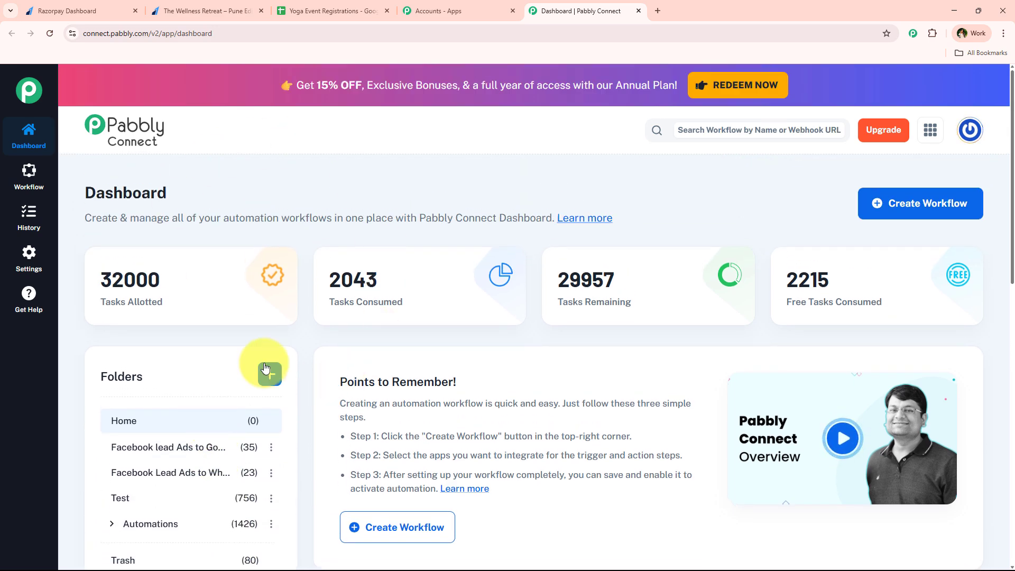
{"action": "left_click", "coordinate": [902, 205]}
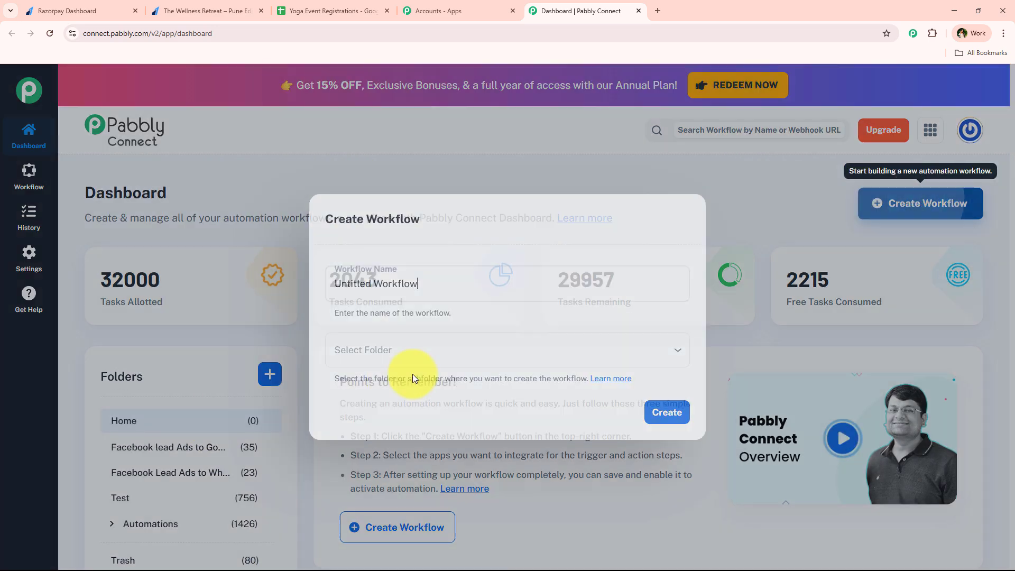
{"action": "left_click", "coordinate": [685, 215]}
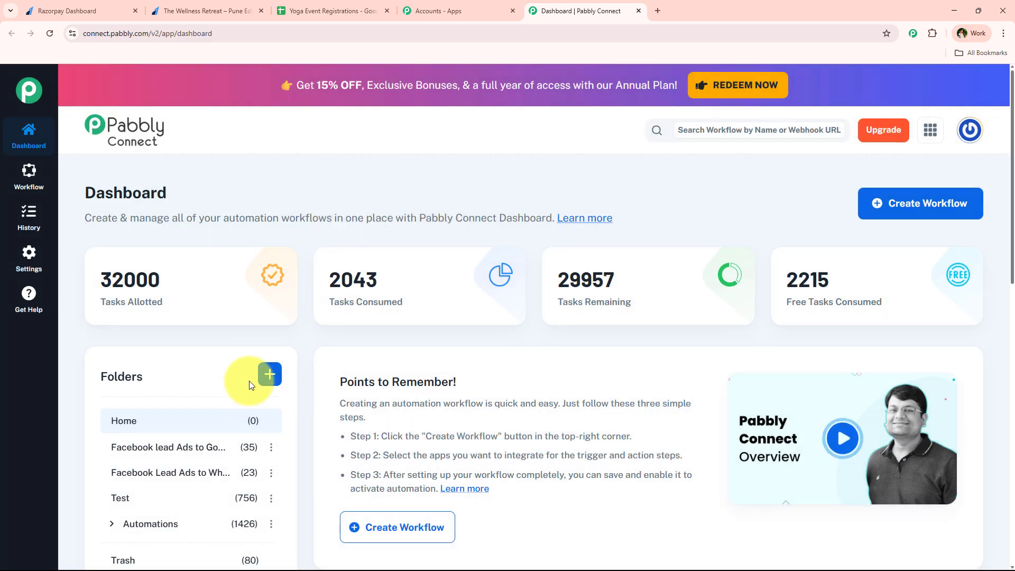
{"action": "left_click", "coordinate": [269, 374]}
{"action": "left_click", "coordinate": [683, 216]}
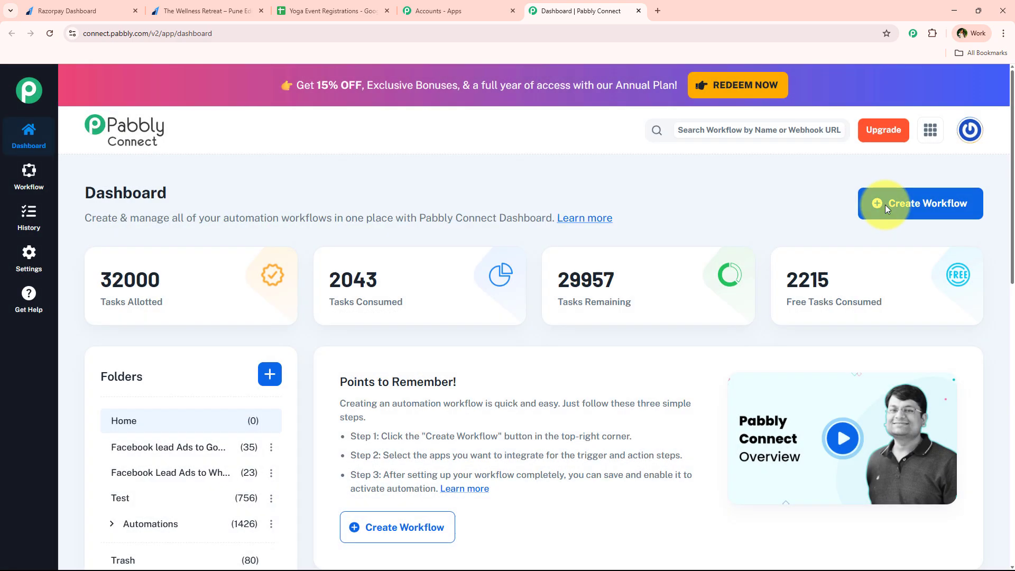
- Create a workflow named "Add Razorpay Order Details to Google Sheets for Event Ticketing Businesses" in the Automations folder
{"action": "left_click", "coordinate": [886, 204]}
{"action": "left_click", "coordinate": [425, 365]}
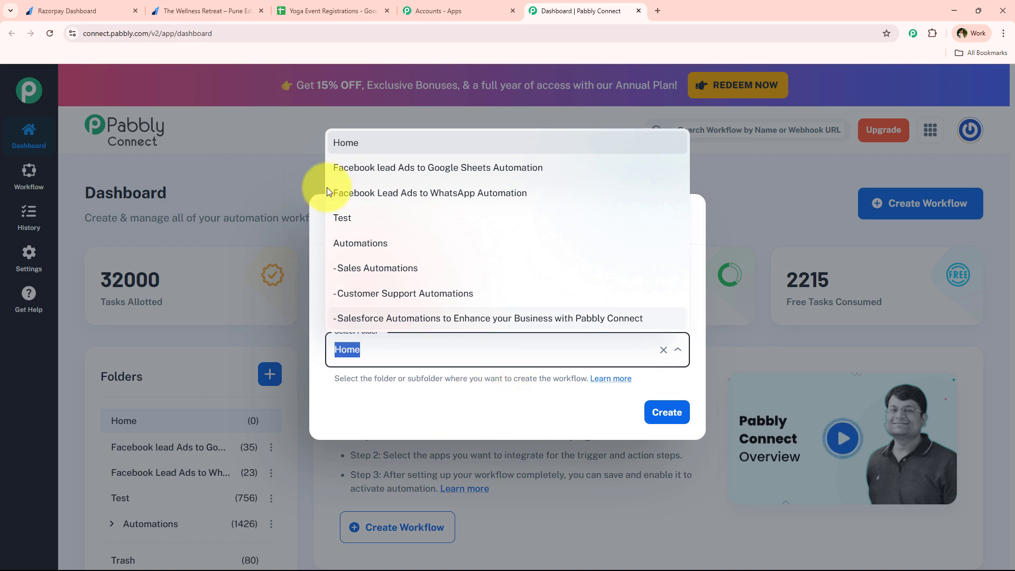
{"action": "left_click", "coordinate": [374, 242]}
{"action": "left_click_drag", "start_coordinate": [632, 294], "coordinate": [329, 297]}
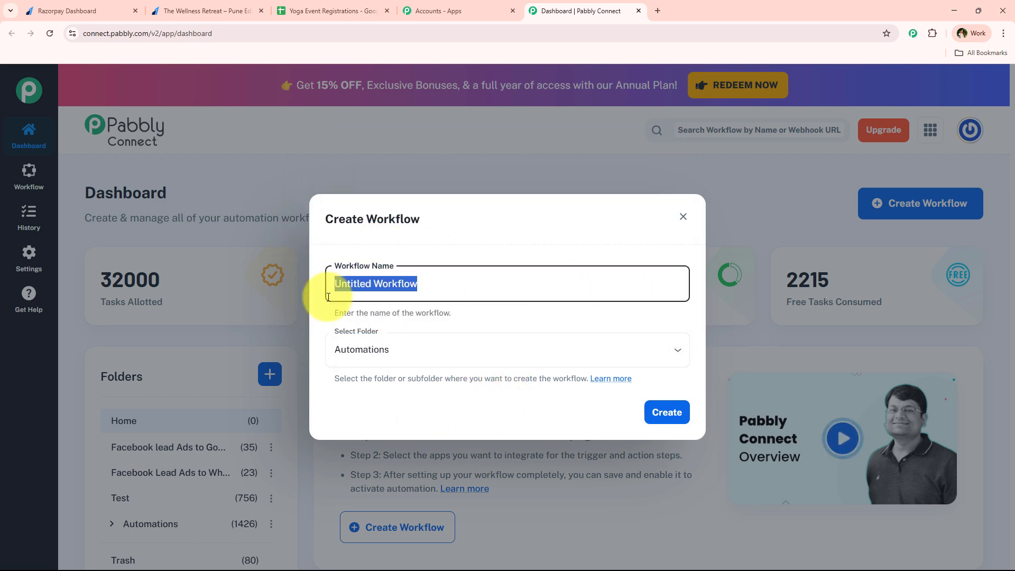
{"action": "type", "text": "Add Razorpay Order Details to Google Sheets for Event Ticketing Businesses"}
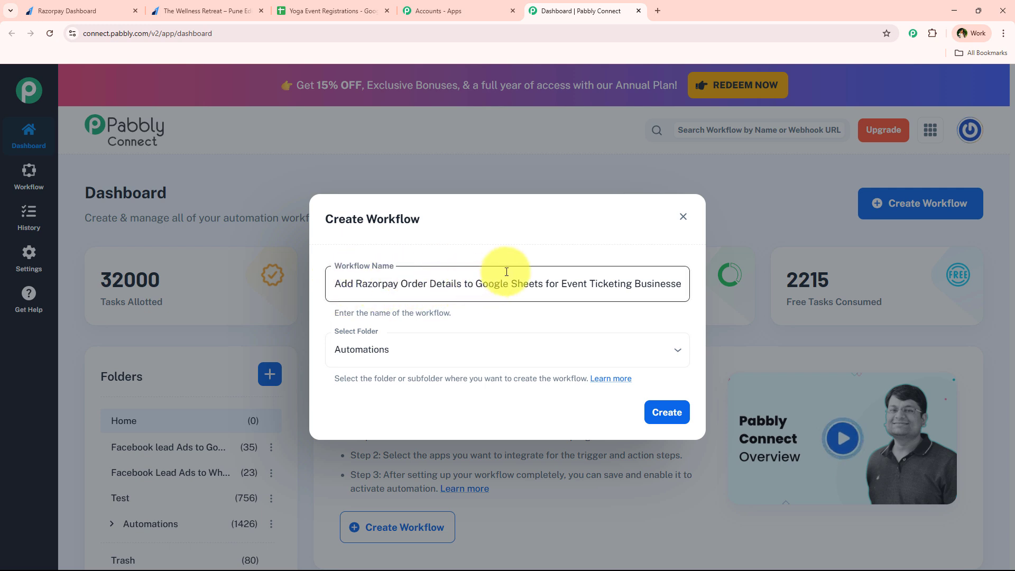
{"action": "left_click_drag", "start_coordinate": [545, 286], "coordinate": [687, 311]}
{"action": "left_click", "coordinate": [669, 315]}
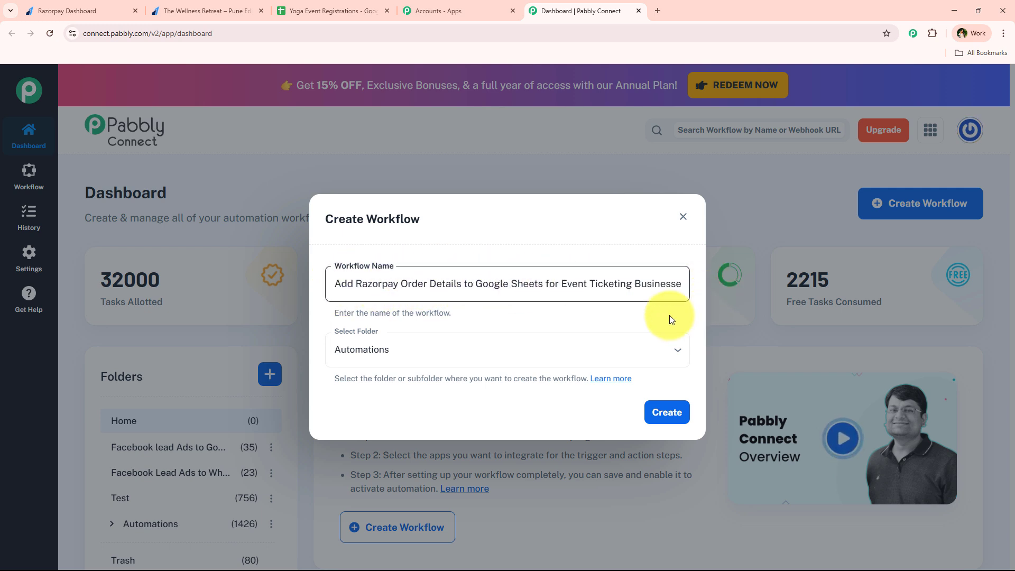
{"action": "left_click", "coordinate": [686, 412]}
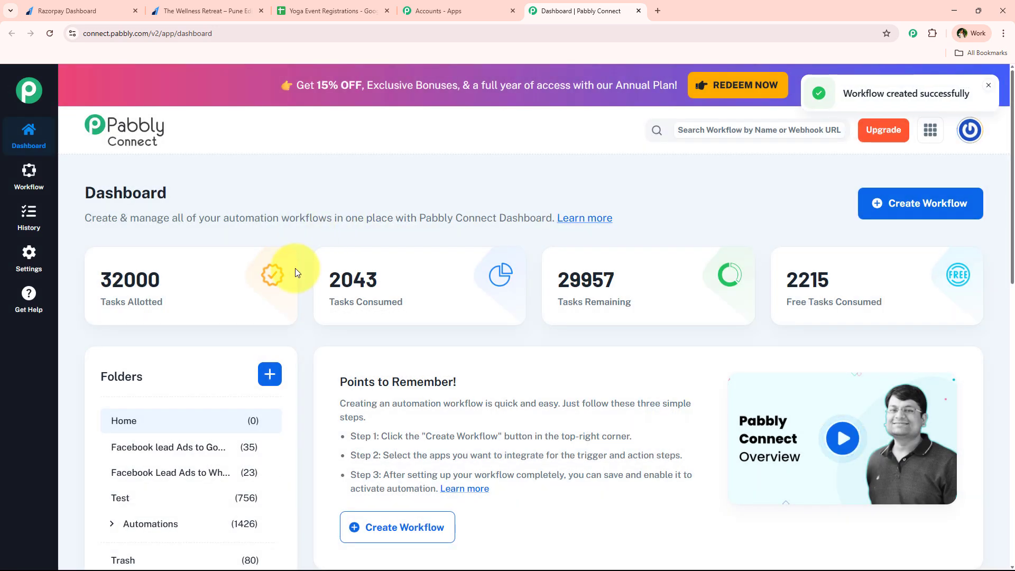
- Set the workflow's trigger application to Razorpay with Payment Captured as the trigger event
{"action": "mouse_move", "coordinate": [281, 252]}
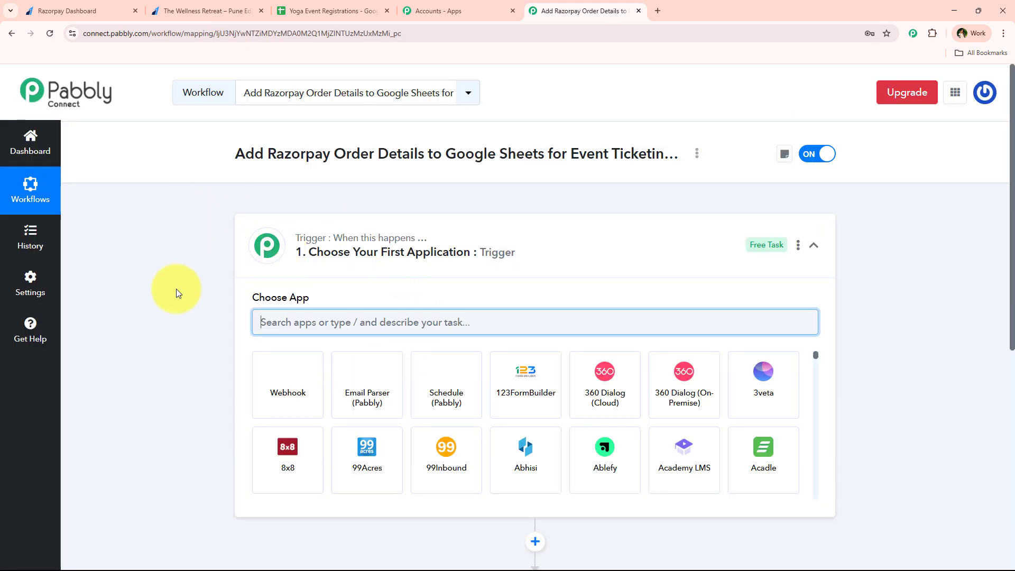
{"action": "left_click", "coordinate": [523, 254]}
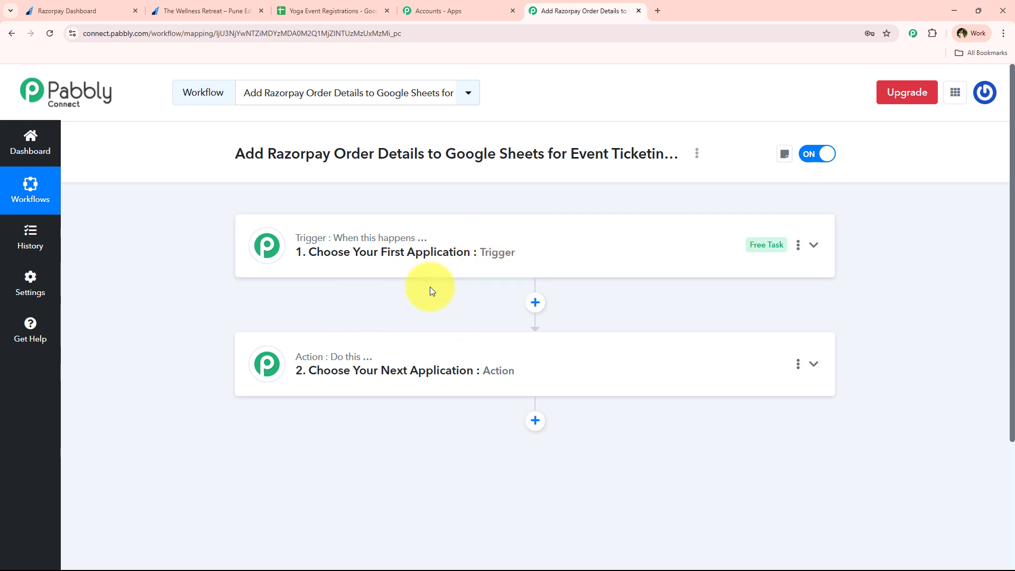
{"action": "left_click", "coordinate": [531, 250]}
{"action": "left_click", "coordinate": [356, 318]}
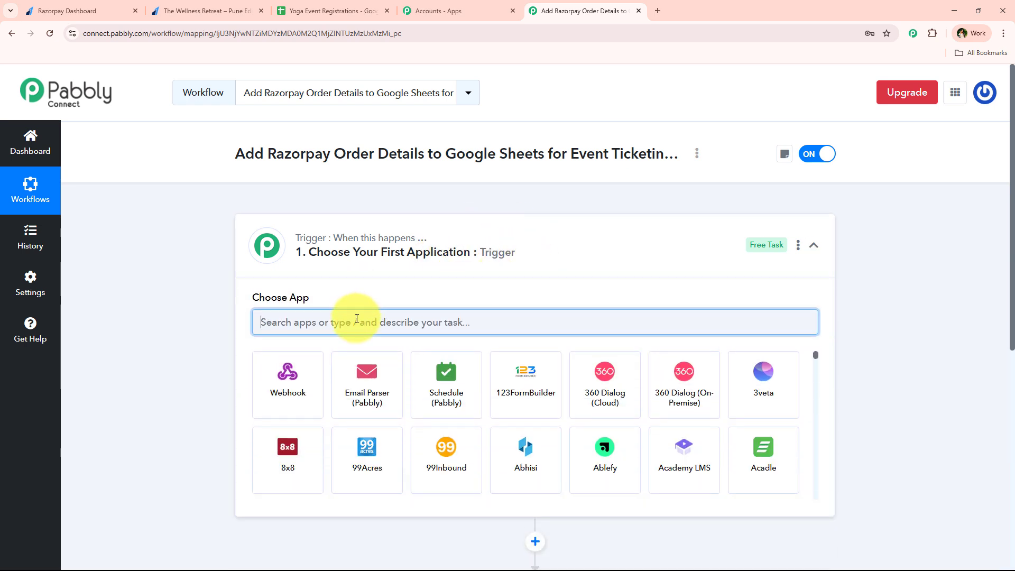
{"action": "type", "text": "Razo"}
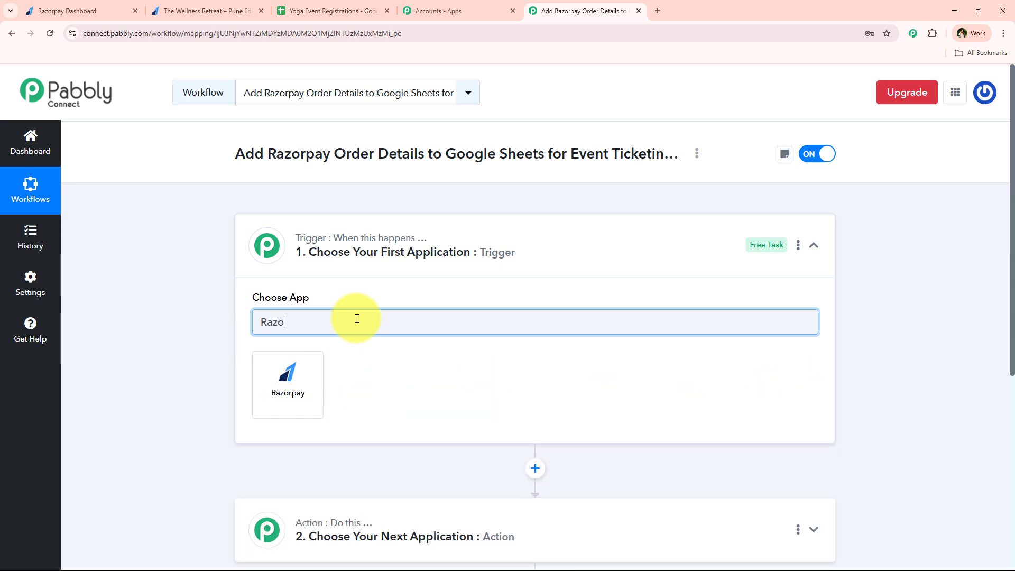
{"action": "left_click", "coordinate": [291, 392]}
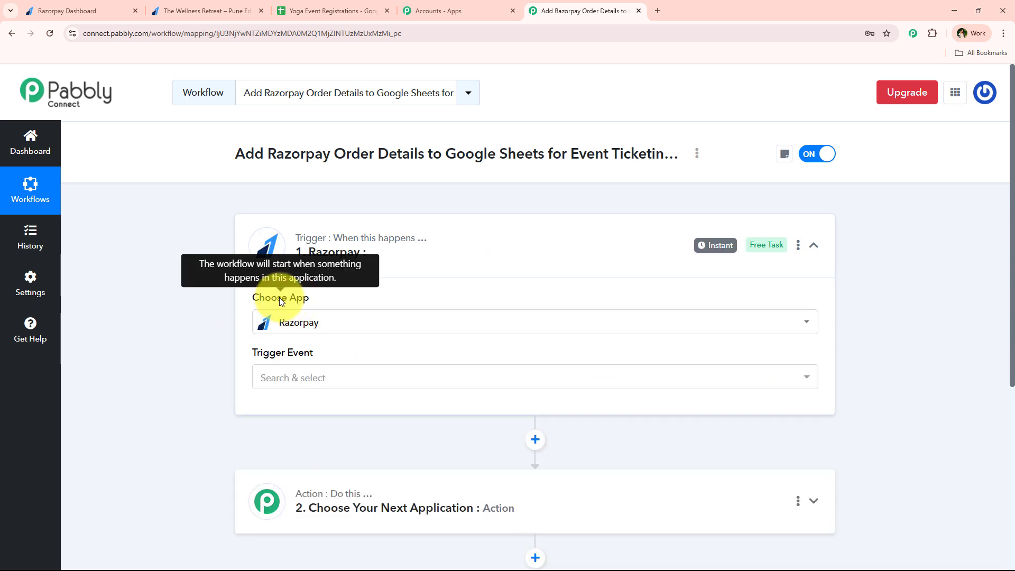
{"action": "left_click", "coordinate": [267, 382]}
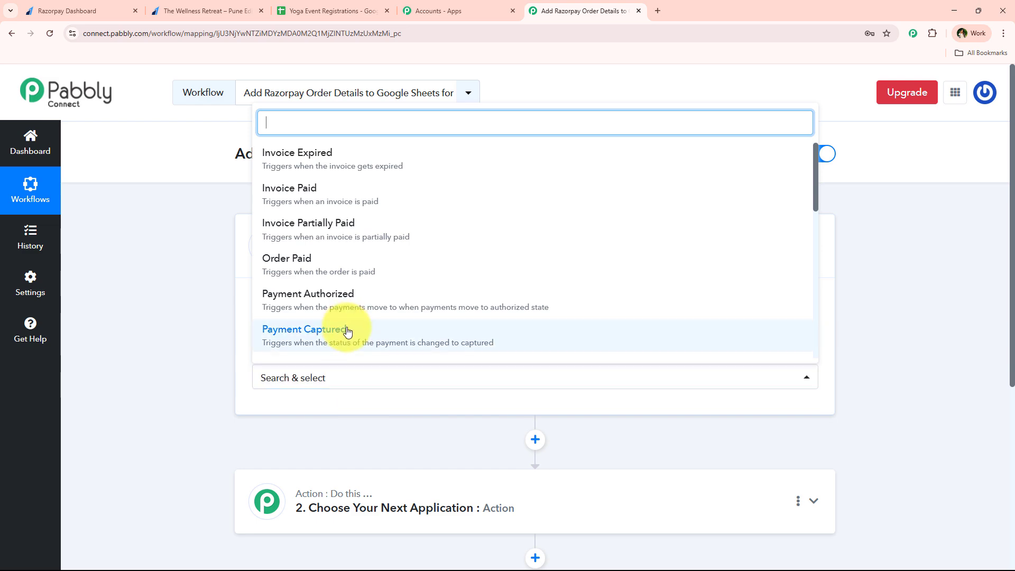
{"action": "left_click", "coordinate": [327, 333]}
{"action": "scroll", "coordinate": [314, 431], "scroll_direction": "down", "scroll_amount": 3}
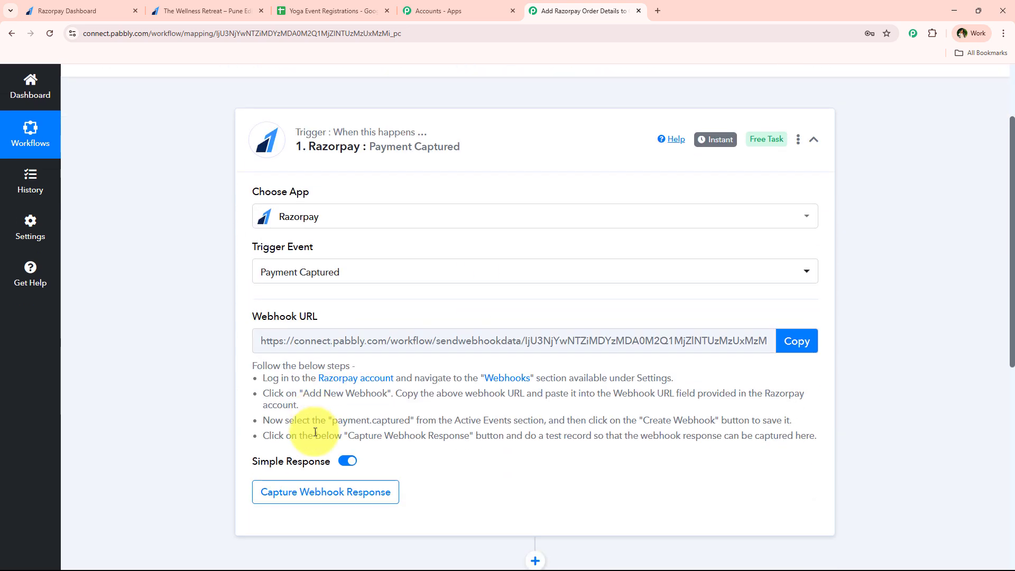
{"action": "left_click_drag", "start_coordinate": [254, 263], "coordinate": [359, 261]}
{"action": "left_click", "coordinate": [346, 267]}
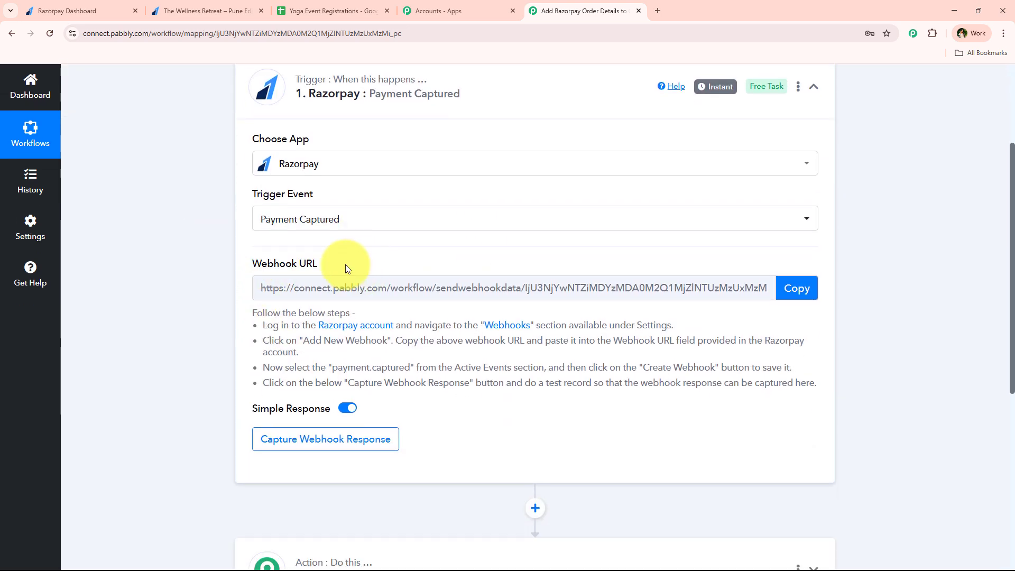
- Copy the webhook URL of the Razorpay trigger
{"action": "left_click_drag", "start_coordinate": [261, 286], "coordinate": [770, 288]}
{"action": "scroll", "coordinate": [242, 287], "scroll_direction": "up", "scroll_amount": 3}
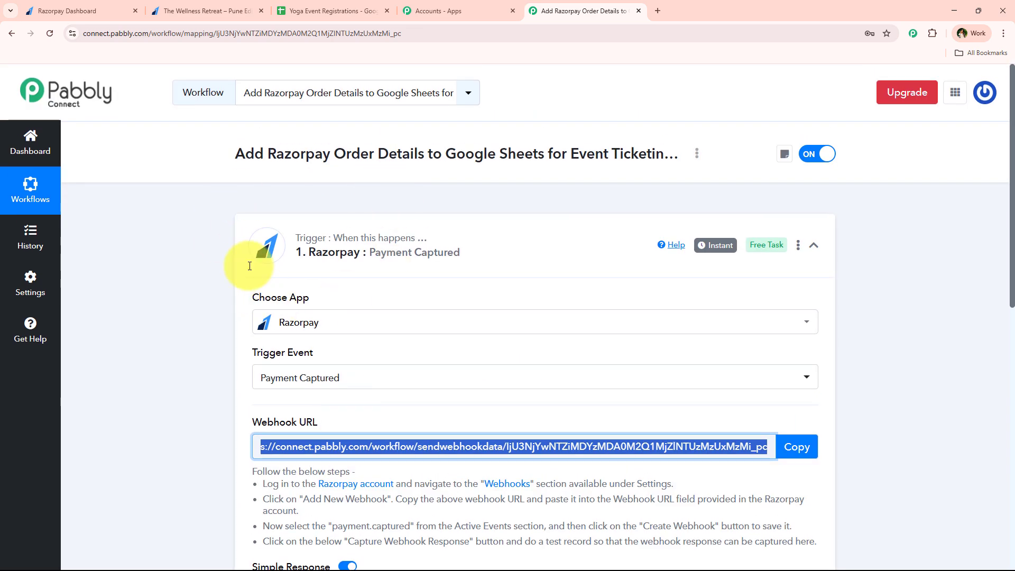
{"action": "scroll", "coordinate": [238, 295], "scroll_direction": "down", "scroll_amount": 3}
{"action": "left_click", "coordinate": [202, 367]}
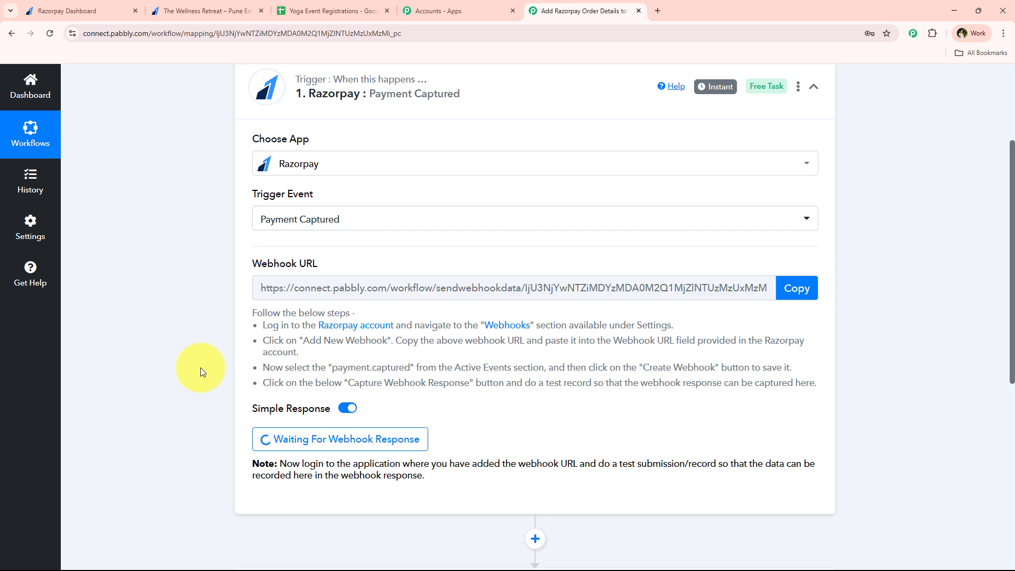
{"action": "left_click", "coordinate": [787, 288]}
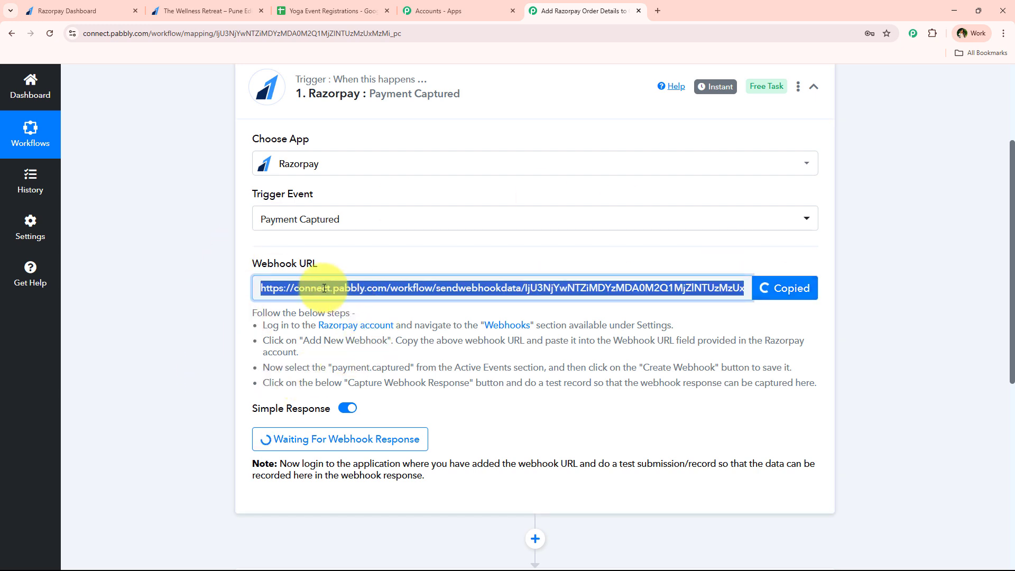
- Switch to the Razorpay dashboard and start a new webhook in the developer webhook settings
{"action": "left_click", "coordinate": [168, 6]}
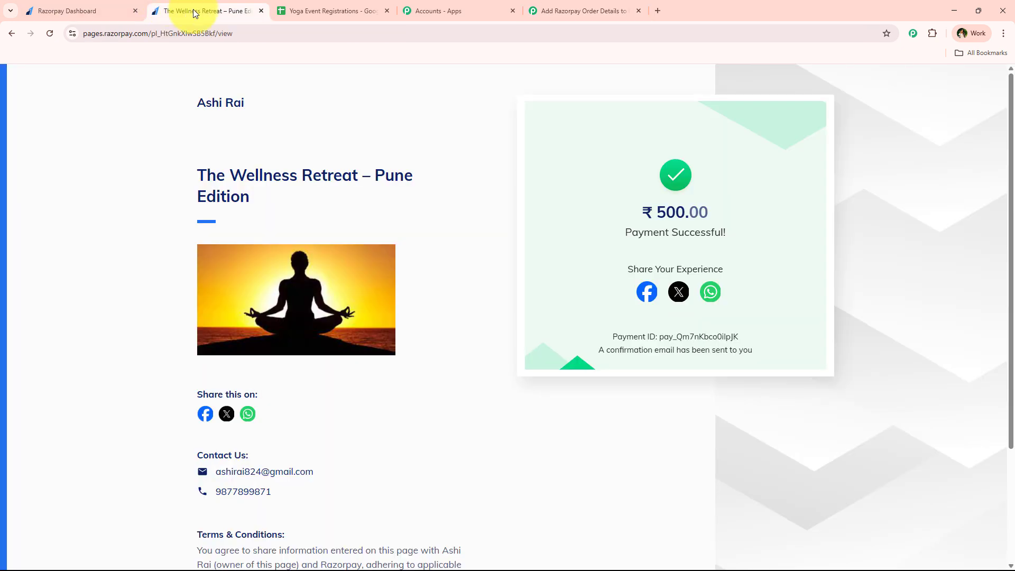
{"action": "left_click", "coordinate": [62, 10]}
{"action": "left_click", "coordinate": [75, 446]}
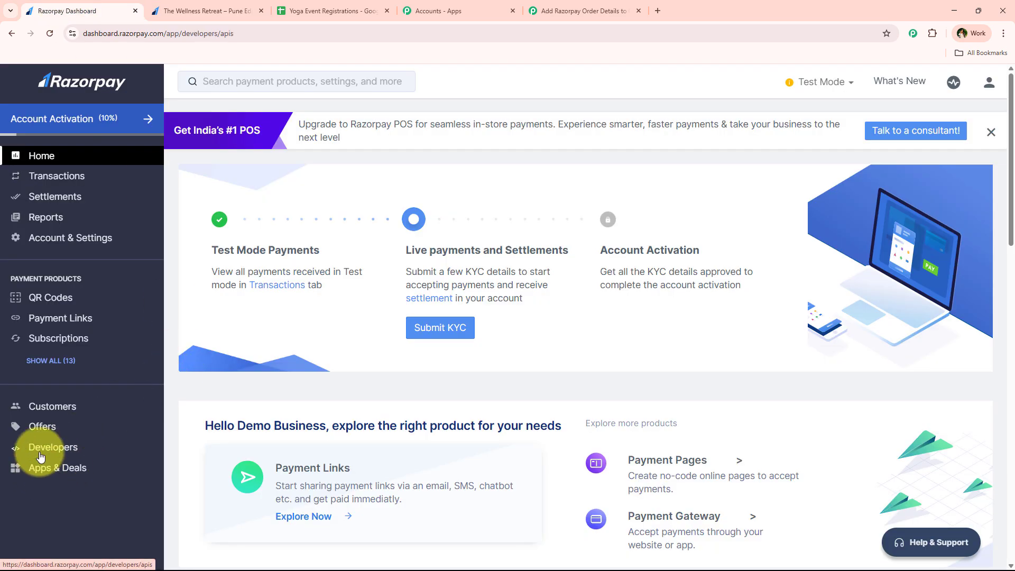
{"action": "left_click", "coordinate": [252, 132]}
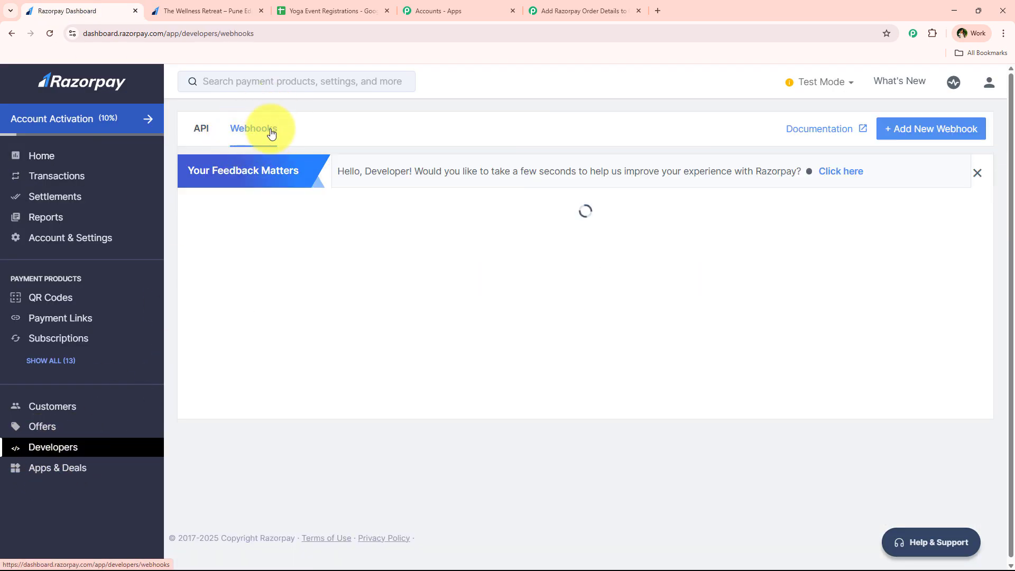
{"action": "left_click", "coordinate": [902, 128]}
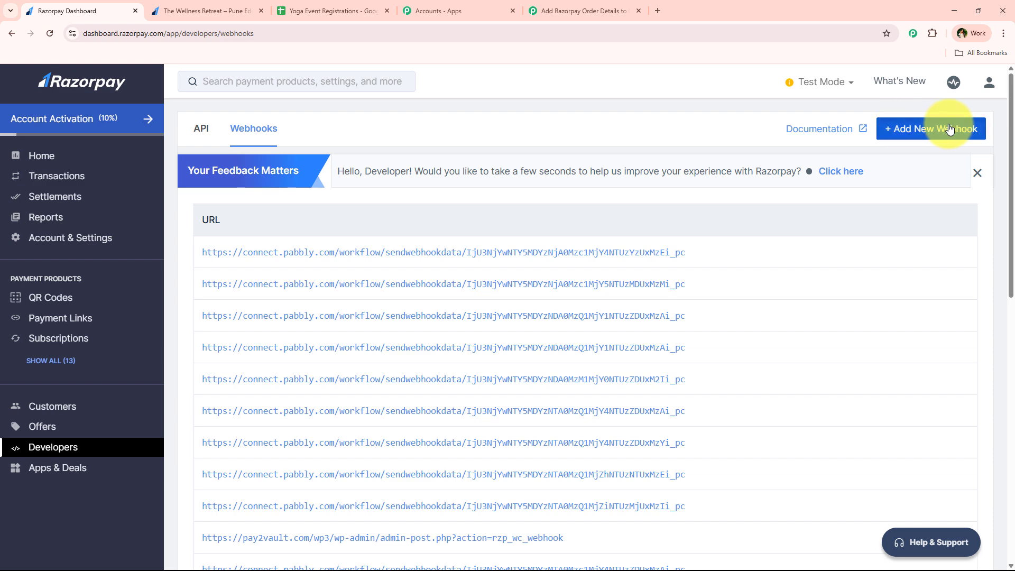
- Fill in the new webhook's URL with the copied Pabbly Connect webhook address
{"action": "left_click", "coordinate": [500, 154]}
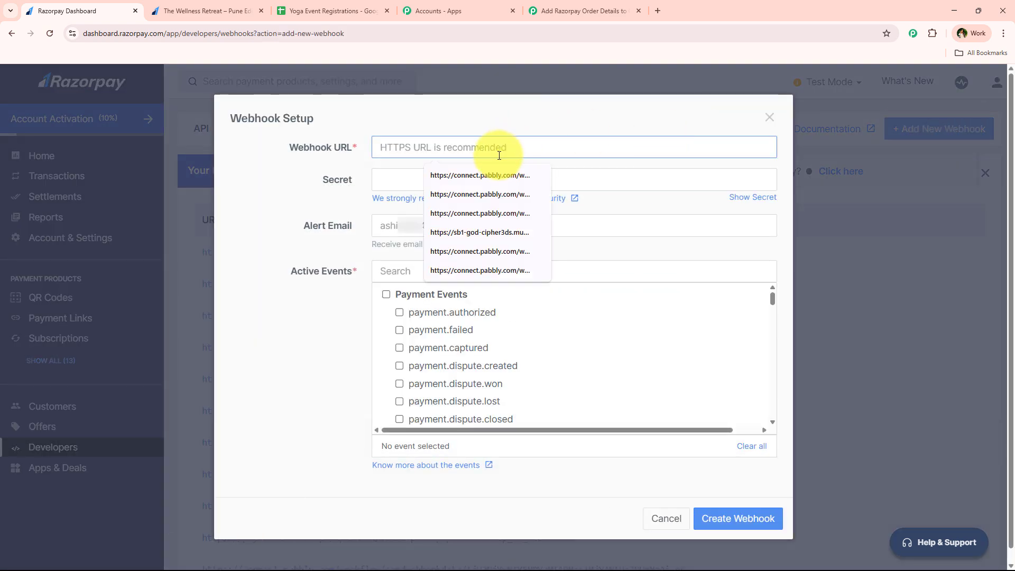
{"action": "right_click", "coordinate": [498, 148]}
{"action": "left_click", "coordinate": [557, 268]}
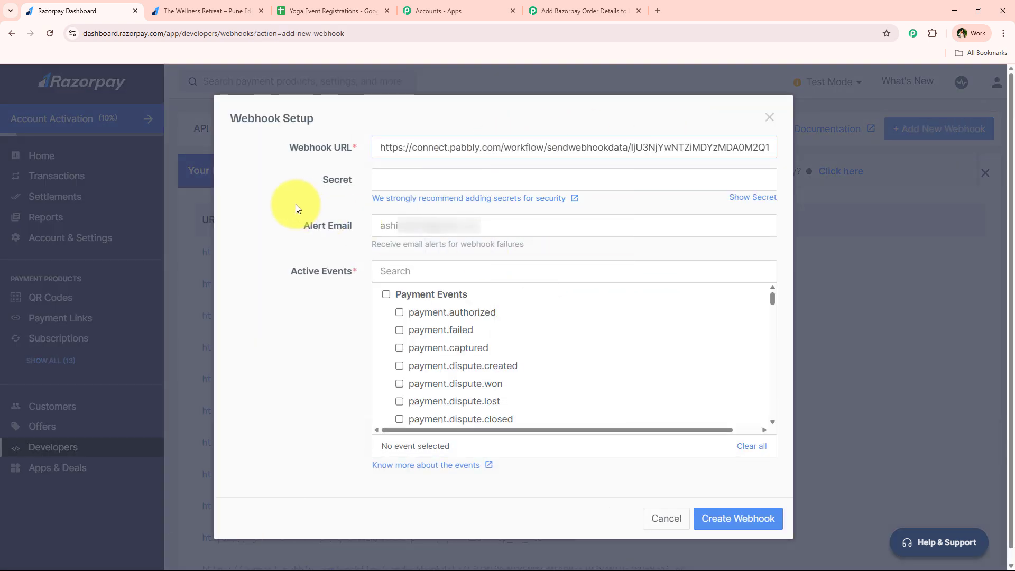
{"action": "left_click", "coordinate": [419, 172]}
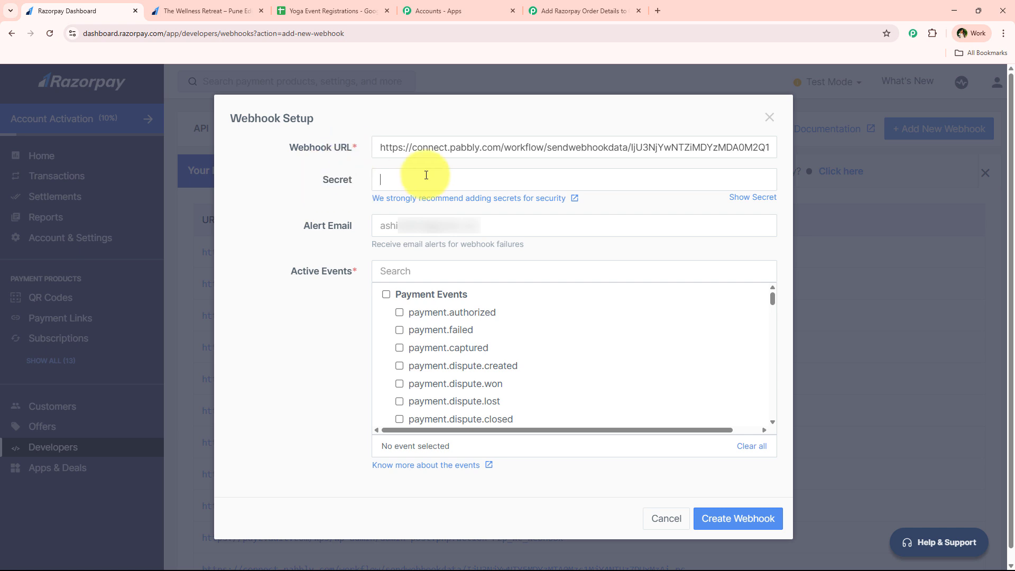
{"action": "left_click", "coordinate": [287, 261]}
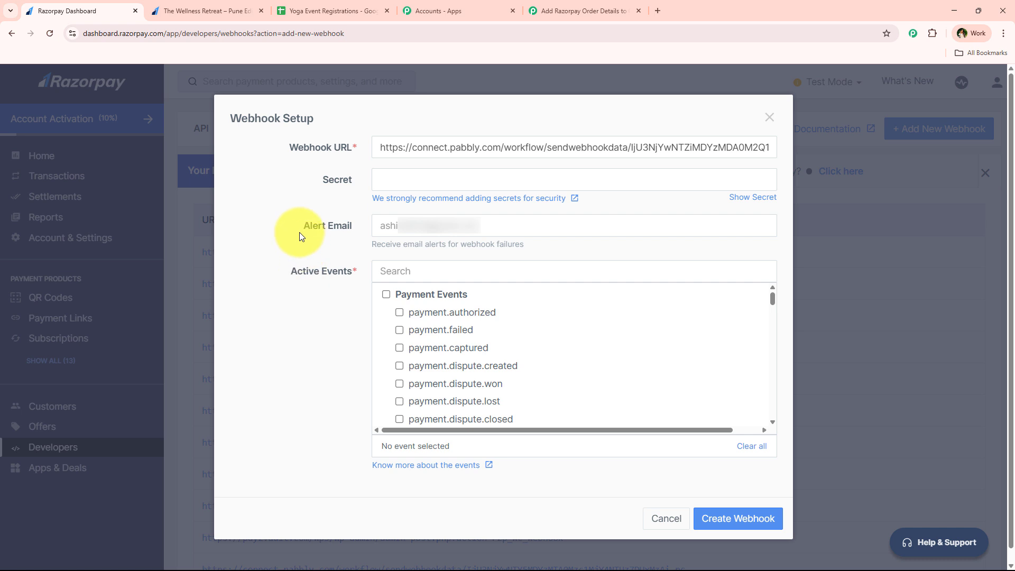
{"action": "left_click", "coordinate": [361, 231]}
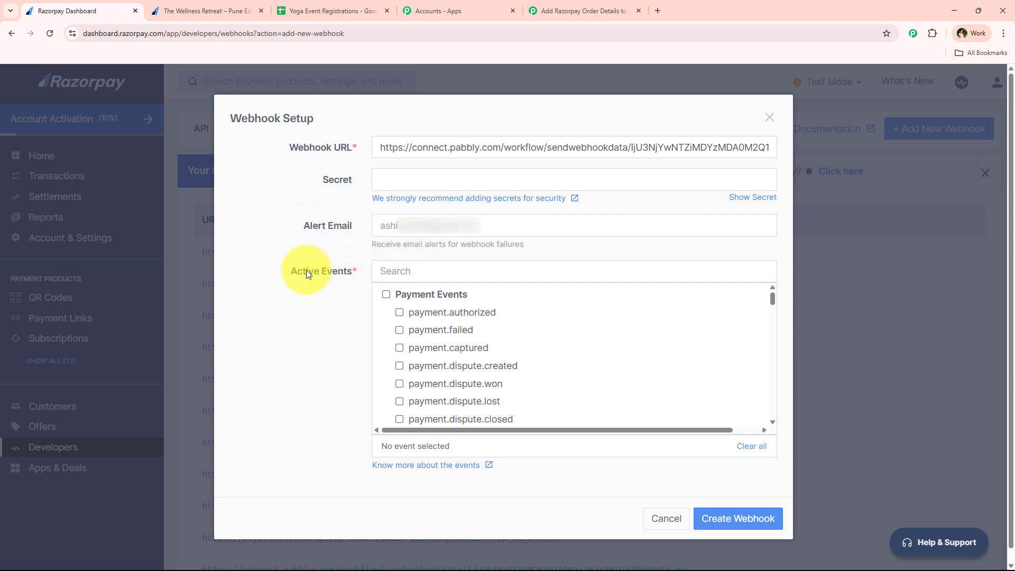
{"action": "left_click", "coordinate": [479, 227]}
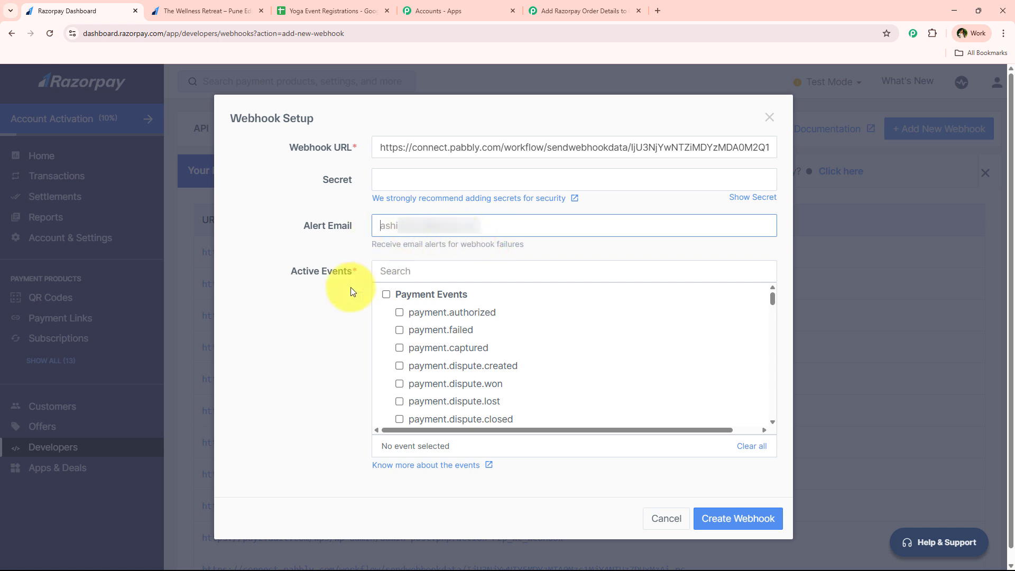
- Enable the payment.captured active event, checking it against the Pabbly Connect instructions, and create the Razorpay webhook
{"action": "left_click_drag", "start_coordinate": [286, 271], "coordinate": [357, 277]}
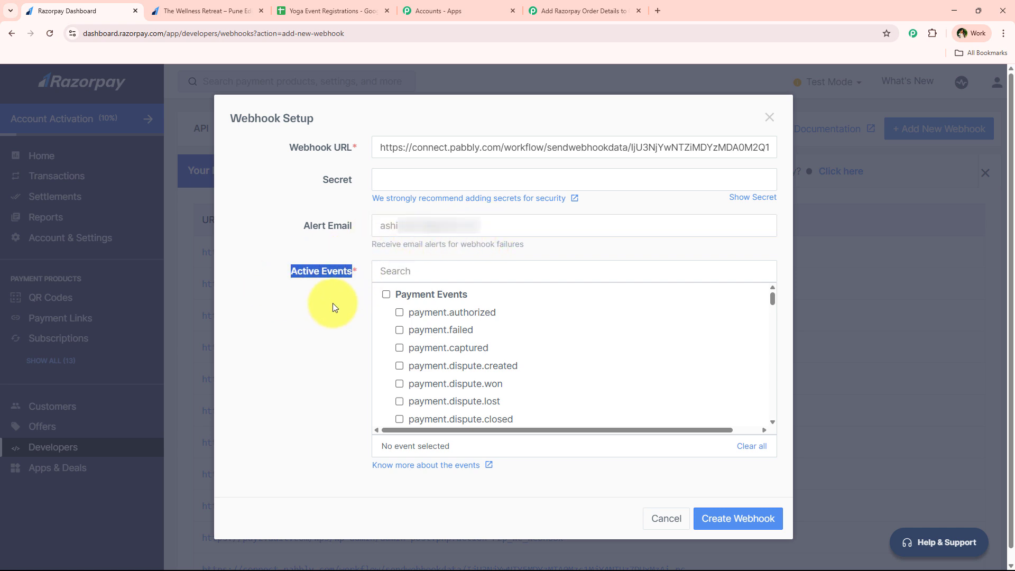
{"action": "left_click", "coordinate": [400, 349]}
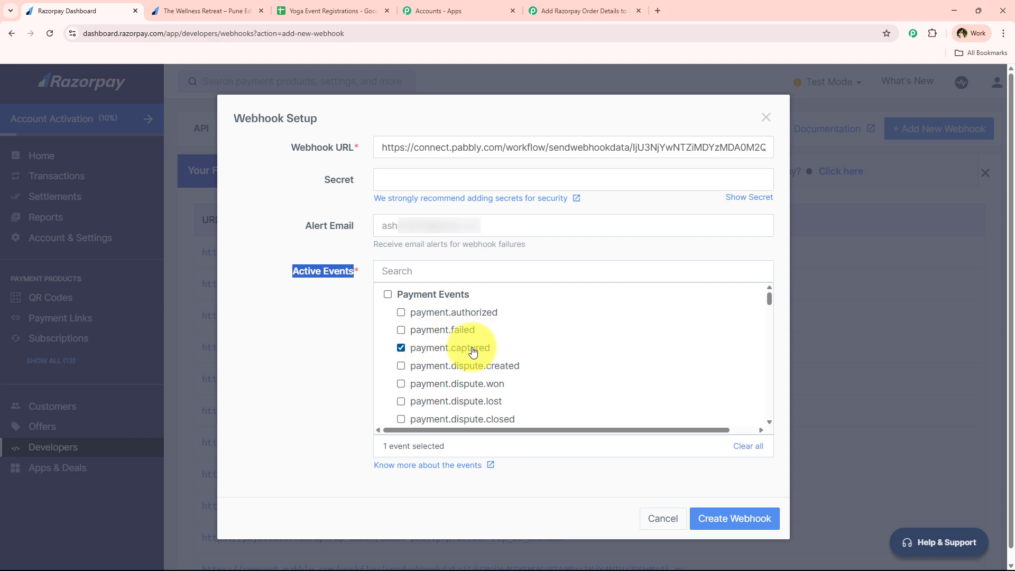
{"action": "left_click", "coordinate": [571, 7]}
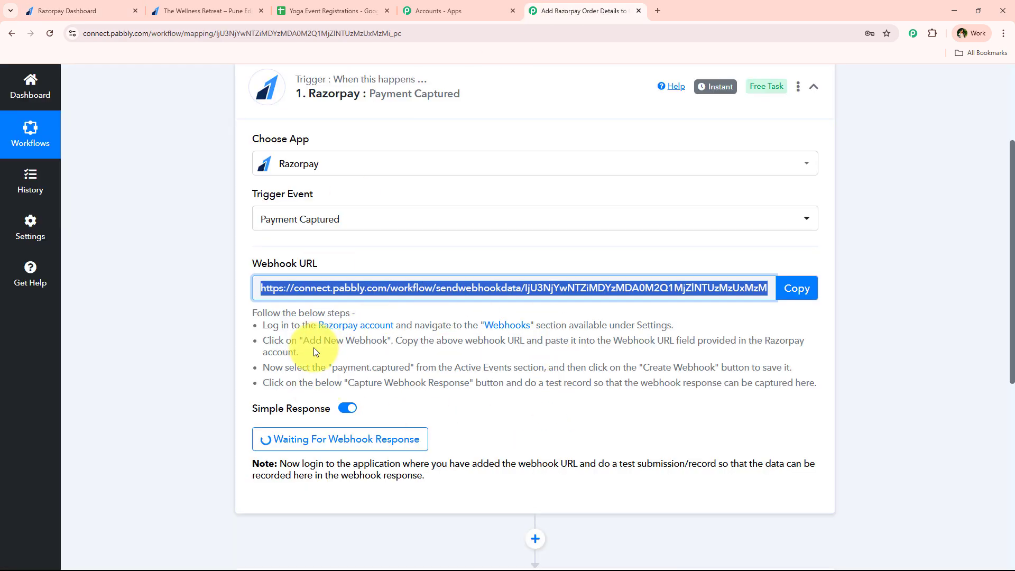
{"action": "left_click", "coordinate": [286, 376]}
{"action": "left_click_drag", "start_coordinate": [333, 370], "coordinate": [410, 368]}
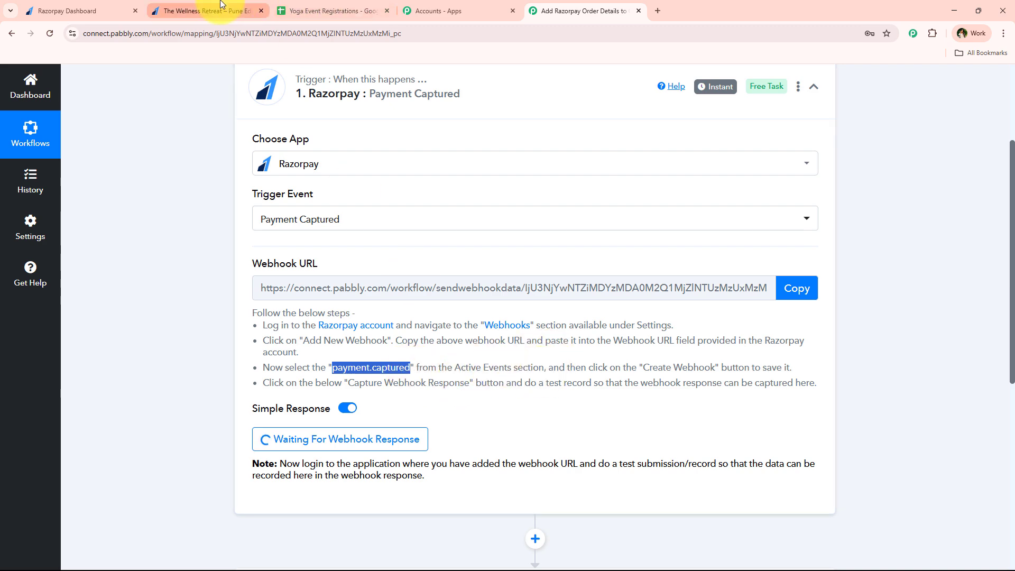
{"action": "left_click", "coordinate": [198, 11]}
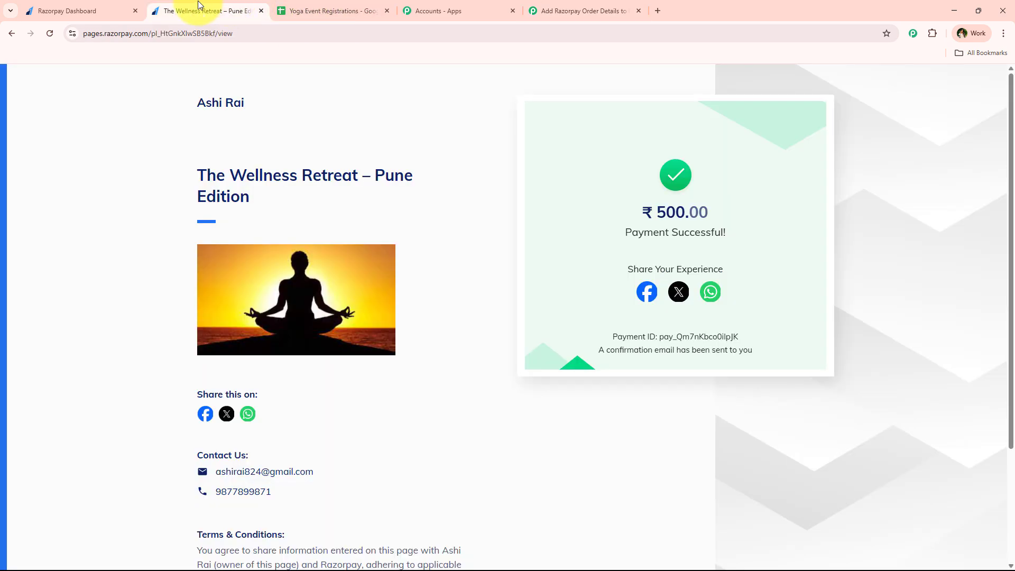
{"action": "left_click", "coordinate": [74, 11]}
{"action": "left_click", "coordinate": [746, 517]}
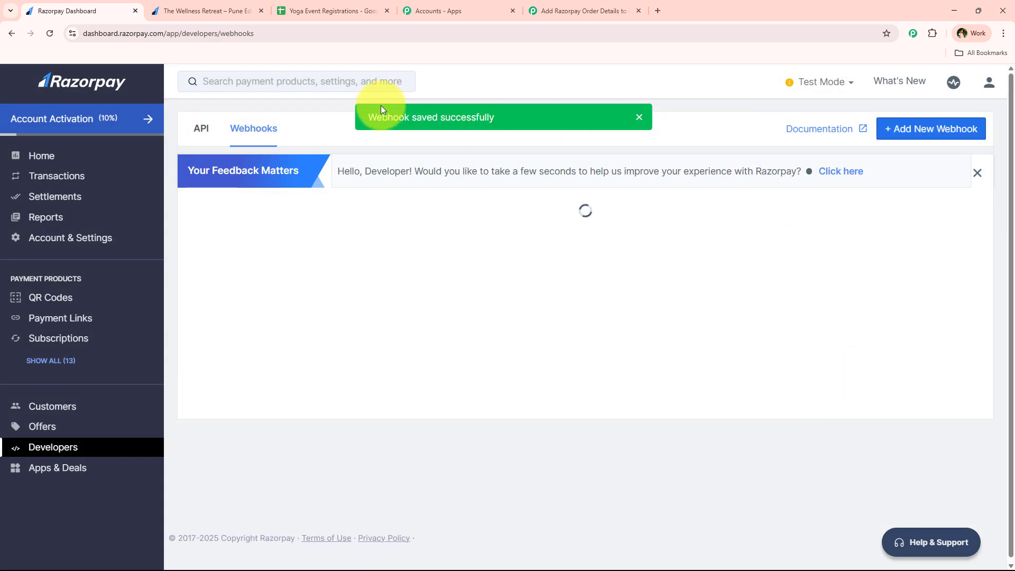
{"action": "left_click_drag", "start_coordinate": [369, 116], "coordinate": [490, 116]}
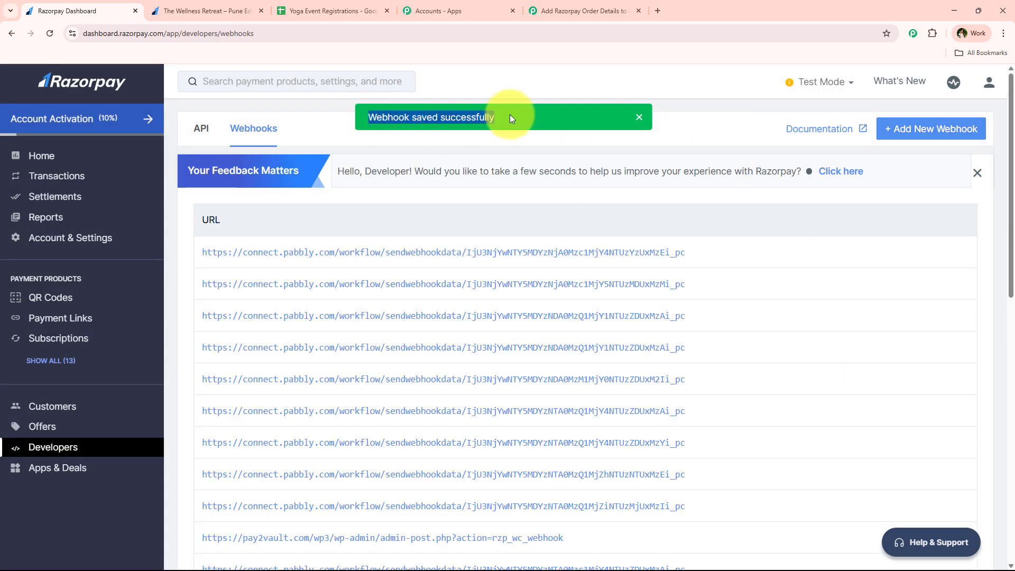
{"action": "left_click", "coordinate": [510, 114]}
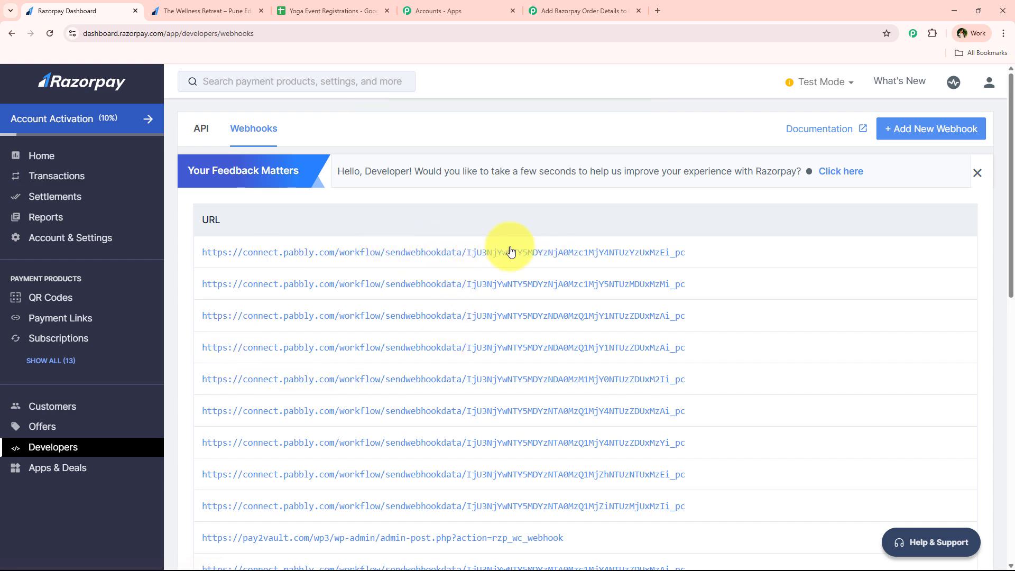
- Return to the Pabbly Connect workflow and review the trigger's instructions for making a test submission
{"action": "left_click", "coordinate": [555, 4]}
{"action": "left_click", "coordinate": [180, 290]}
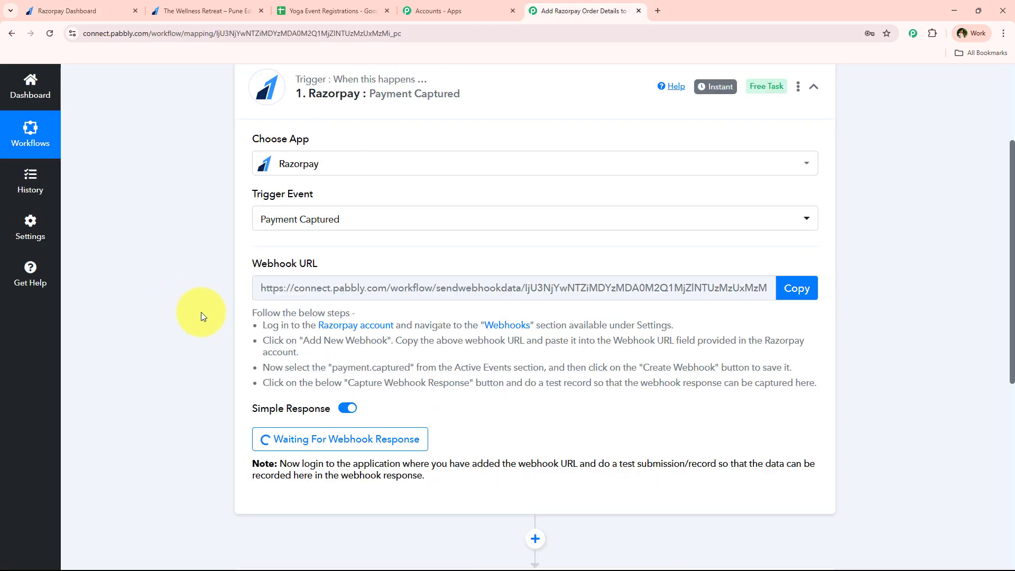
{"action": "scroll", "coordinate": [205, 352], "scroll_direction": "down", "scroll_amount": 2}
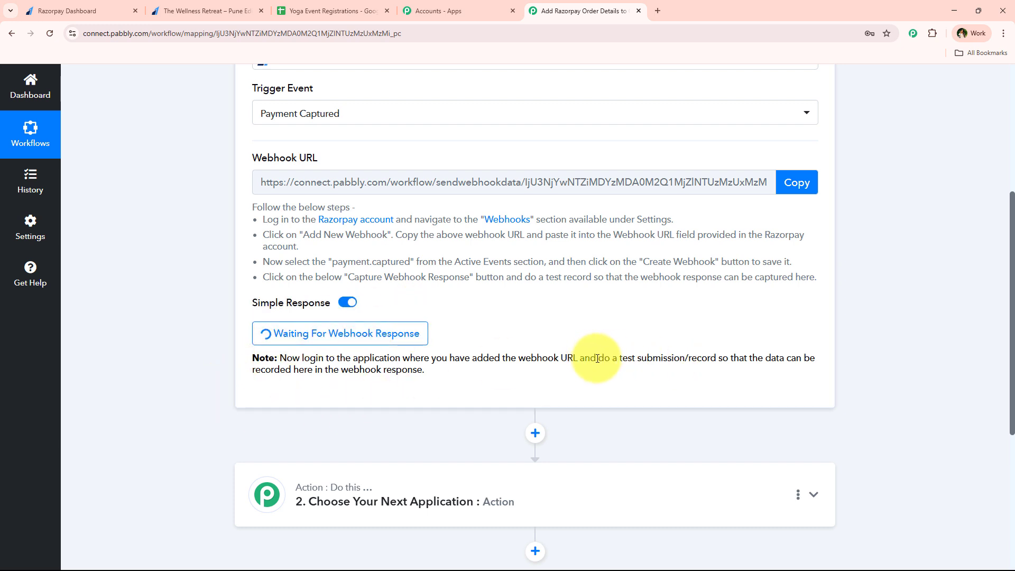
{"action": "left_click_drag", "start_coordinate": [599, 359], "coordinate": [718, 360]}
{"action": "left_click", "coordinate": [164, 361]}
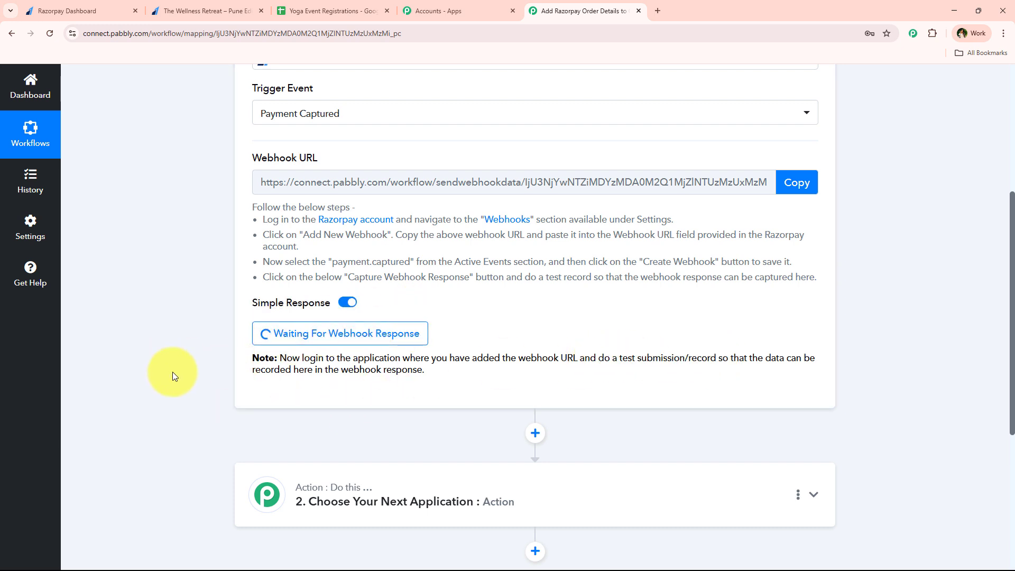
{"action": "scroll", "coordinate": [182, 383], "scroll_direction": "up", "scroll_amount": 1}
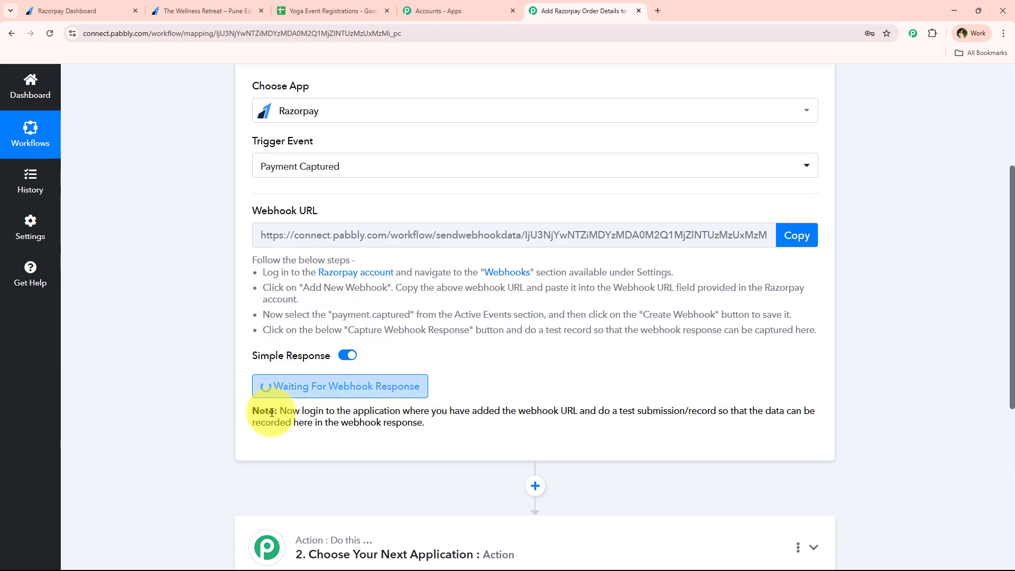
{"action": "scroll", "coordinate": [270, 418], "scroll_direction": "up", "scroll_amount": 3}
{"action": "scroll", "coordinate": [222, 383], "scroll_direction": "down", "scroll_amount": 2}
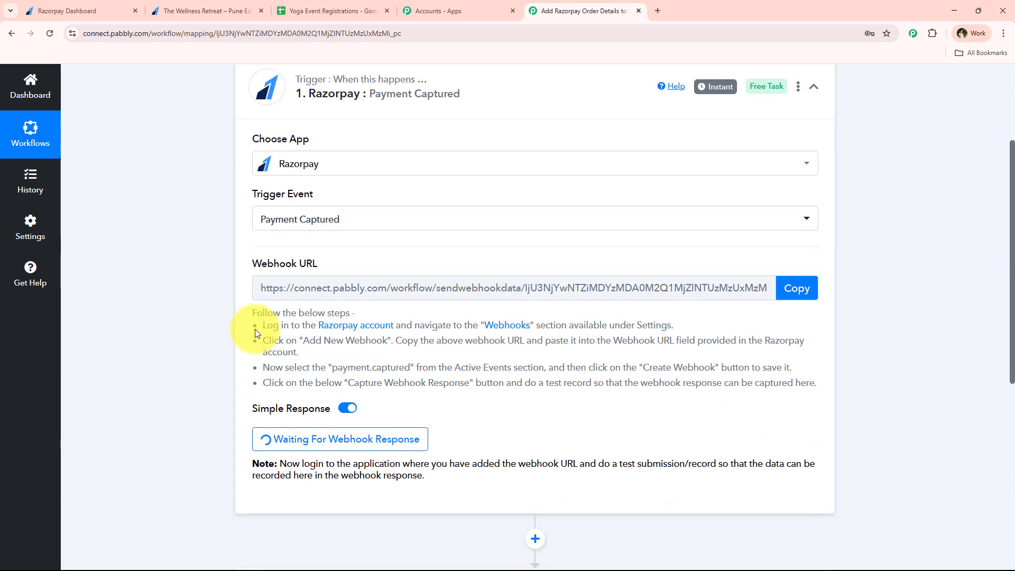
- Switch to the Razorpay dashboard and look through the list of payment pages
{"action": "left_click", "coordinate": [82, 11]}
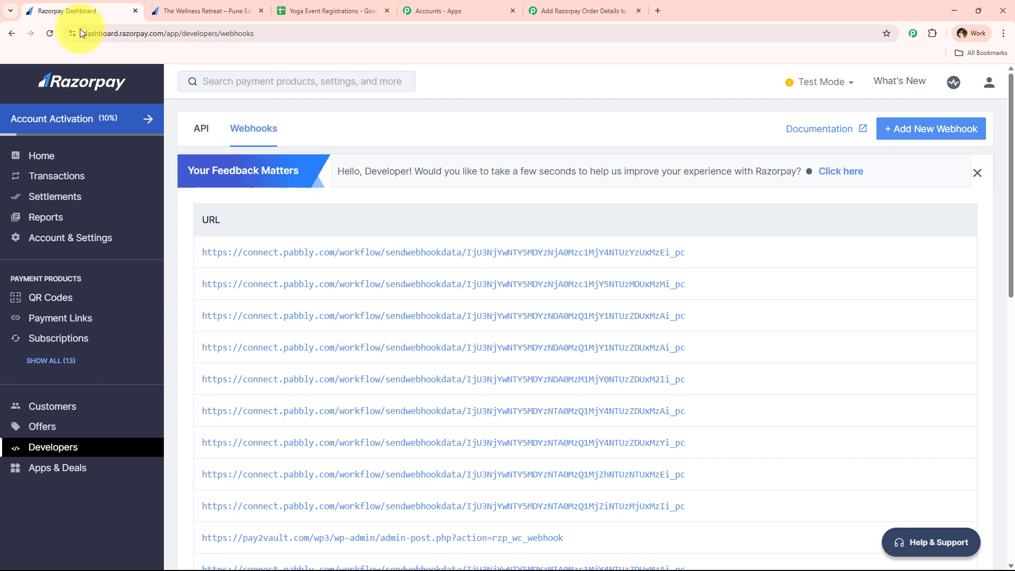
{"action": "left_click", "coordinate": [51, 361]}
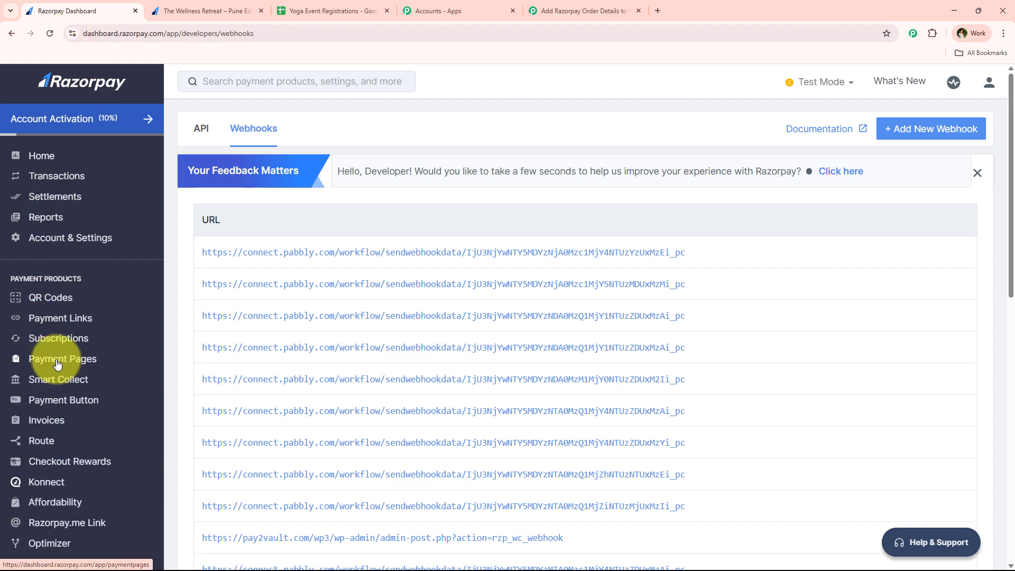
{"action": "left_click", "coordinate": [58, 364]}
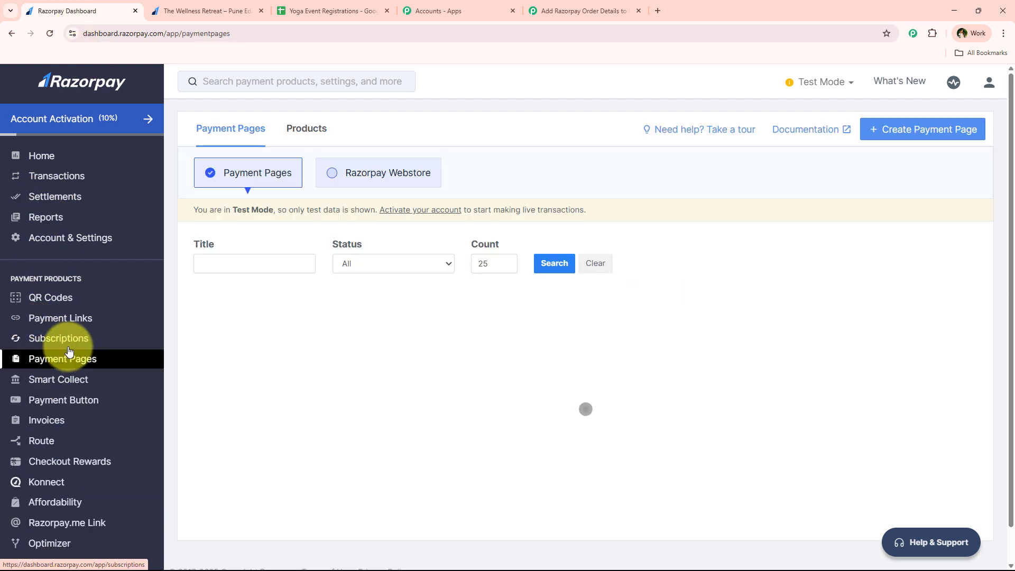
{"action": "scroll", "coordinate": [304, 370], "scroll_direction": "down", "scroll_amount": 7}
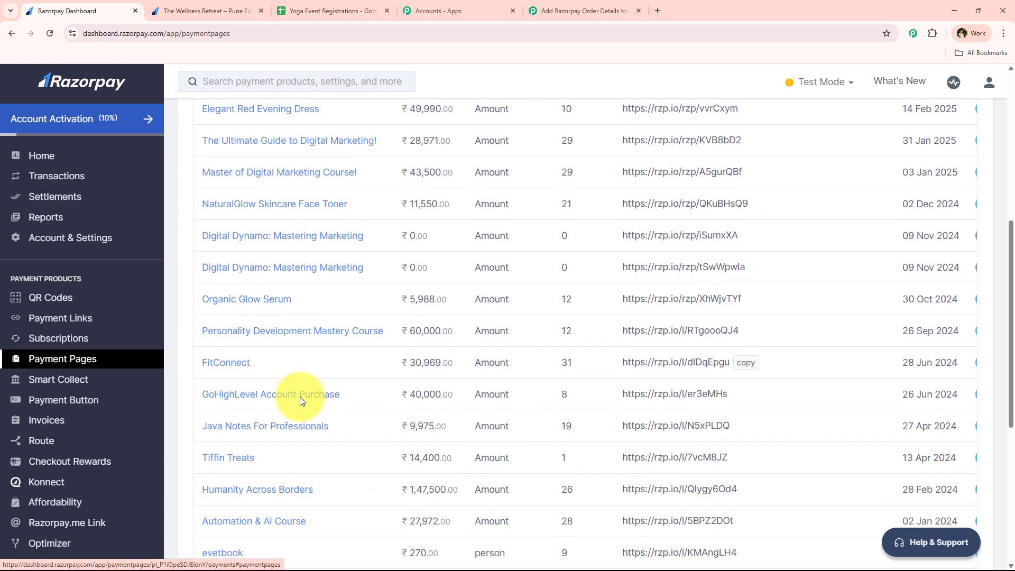
{"action": "scroll", "coordinate": [300, 400], "scroll_direction": "up", "scroll_amount": 8}
- On The Wellness Retreat – Pune Edition payment page, fill in the registrant's name, phone, email and city from a saved test profile
{"action": "left_click", "coordinate": [206, 11]}
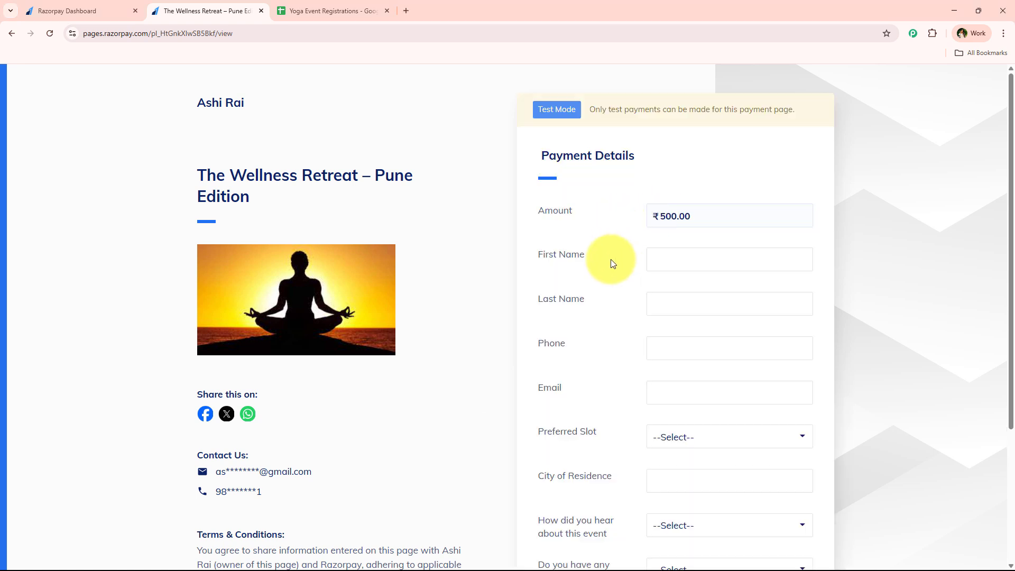
{"action": "scroll", "coordinate": [604, 211], "scroll_direction": "down", "scroll_amount": 1}
{"action": "scroll", "coordinate": [485, 302], "scroll_direction": "up", "scroll_amount": 1}
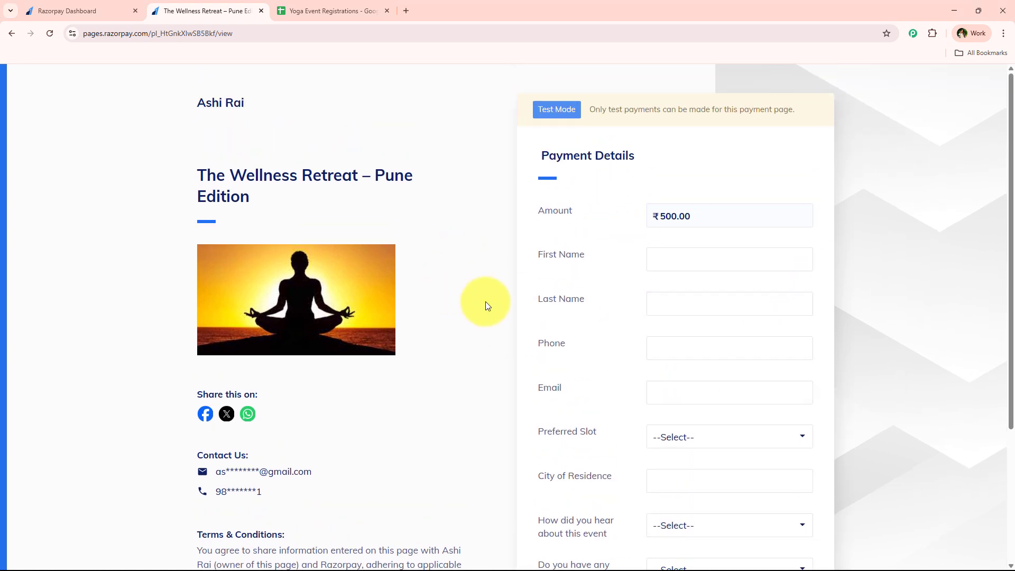
{"action": "scroll", "coordinate": [501, 320], "scroll_direction": "down", "scroll_amount": 2}
{"action": "scroll", "coordinate": [501, 322], "scroll_direction": "up", "scroll_amount": 2}
{"action": "left_click", "coordinate": [698, 262]}
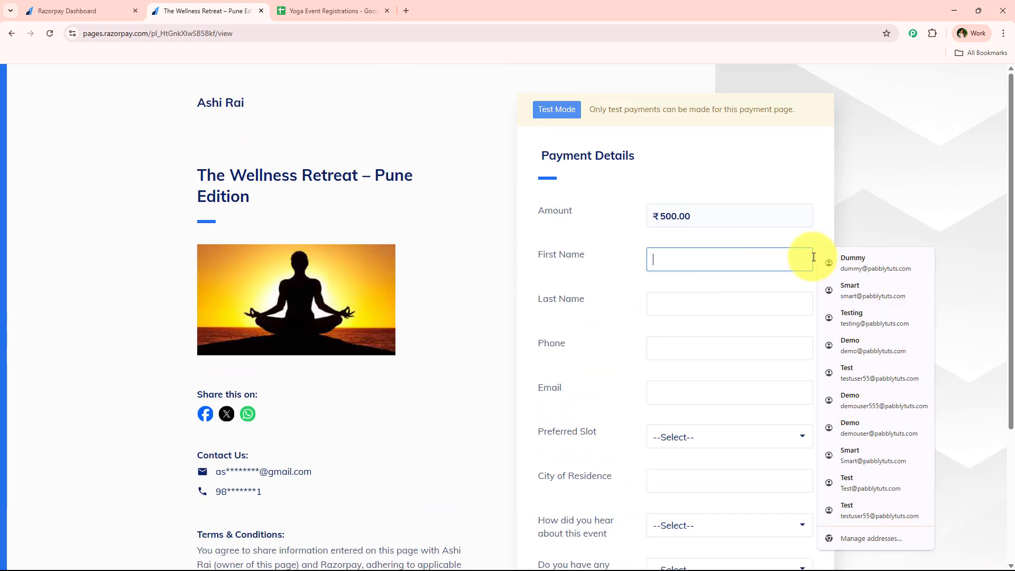
{"action": "left_click", "coordinate": [897, 288]}
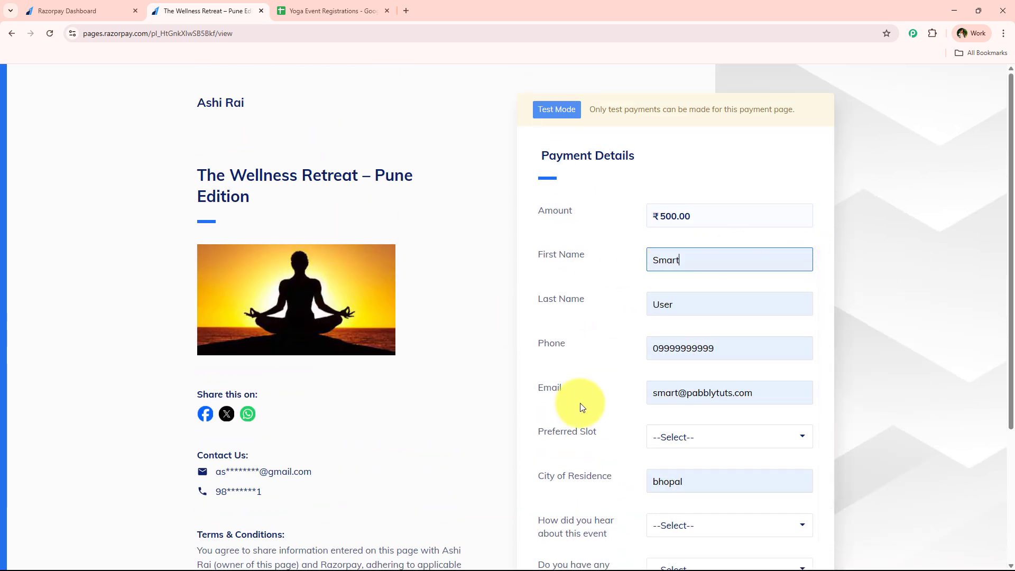
- Set the preferred slot to Evening (5 PM–7 PM), the event source to Facebook and prior yoga experience to Yes
{"action": "scroll", "coordinate": [733, 277], "scroll_direction": "down", "scroll_amount": 3}
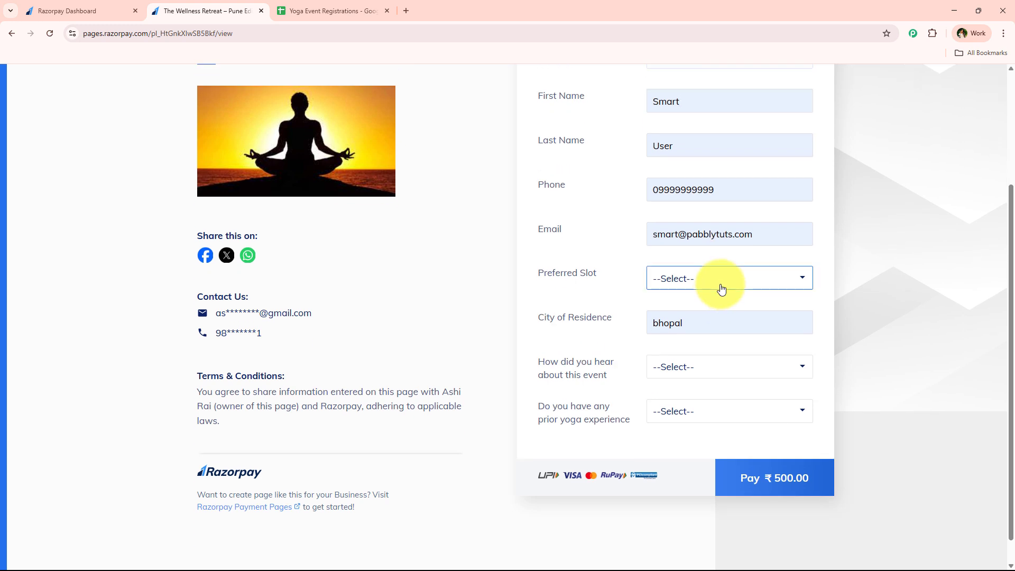
{"action": "left_click", "coordinate": [721, 283]}
{"action": "left_click", "coordinate": [717, 331]}
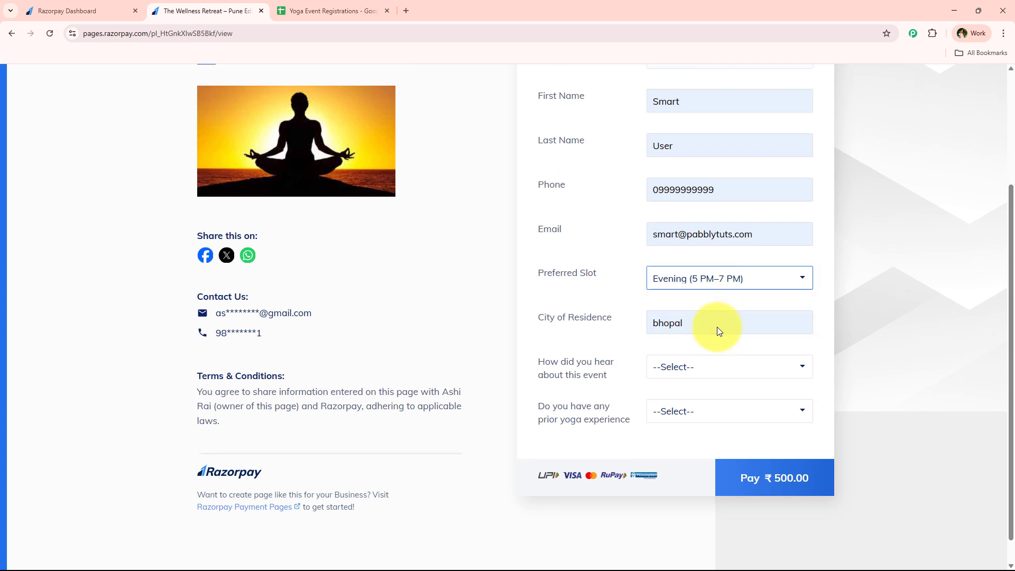
{"action": "left_click", "coordinate": [675, 370]}
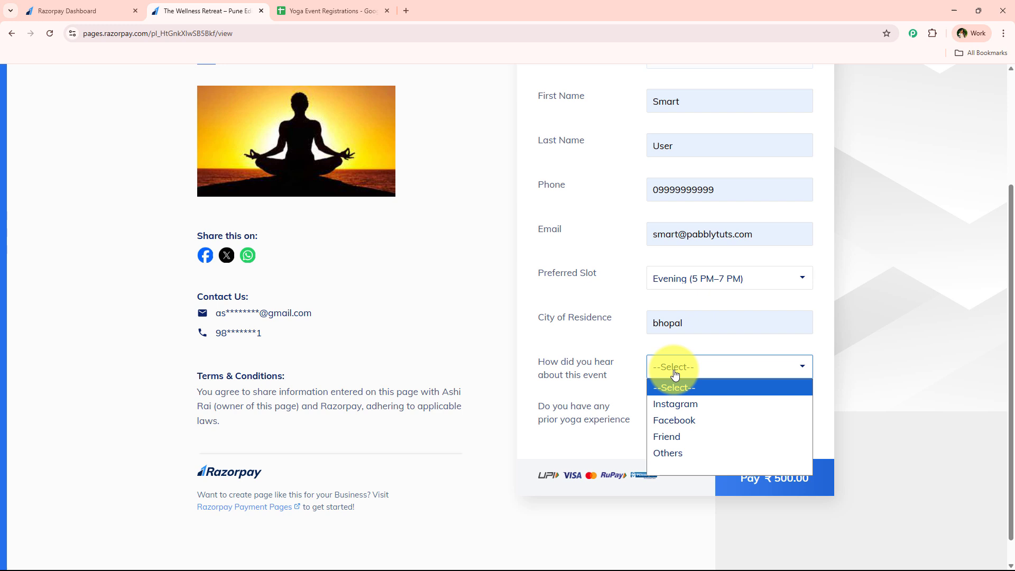
{"action": "left_click", "coordinate": [676, 421]}
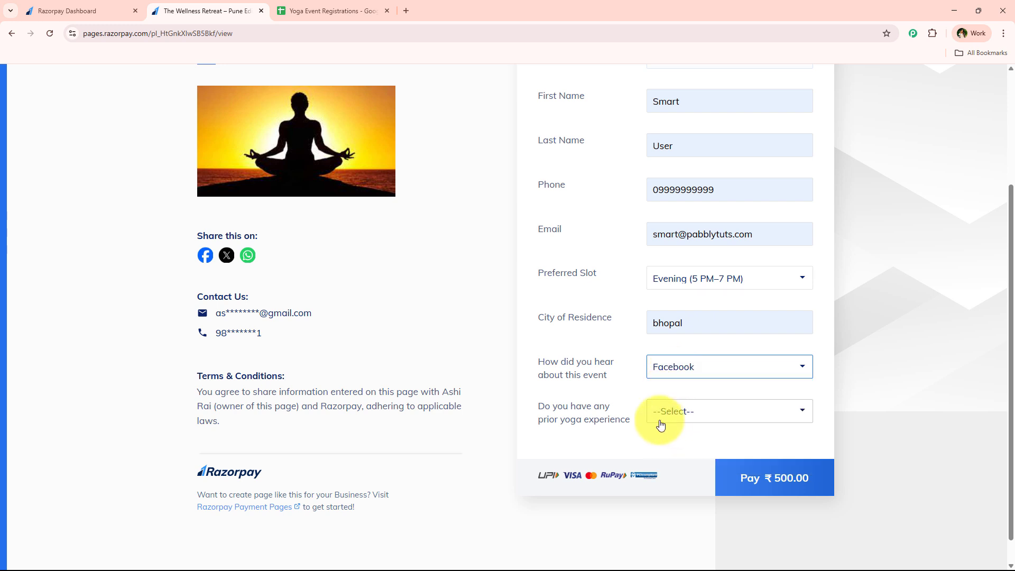
{"action": "left_click", "coordinate": [660, 420]}
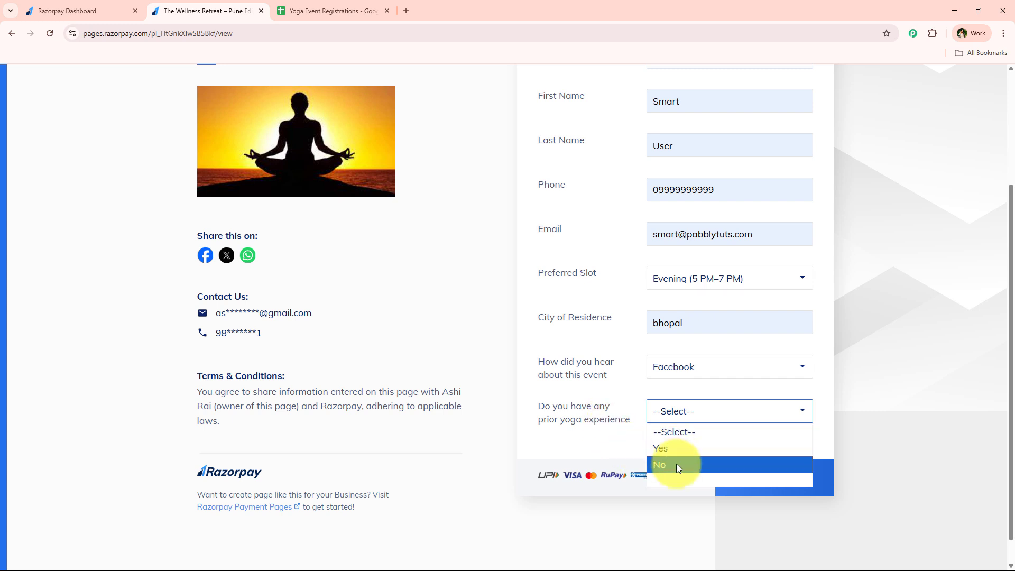
{"action": "left_click", "coordinate": [675, 448]}
- Submit the registration and make the ₹500 test payment by UPI, entering a test UPI ID
{"action": "left_click", "coordinate": [771, 476]}
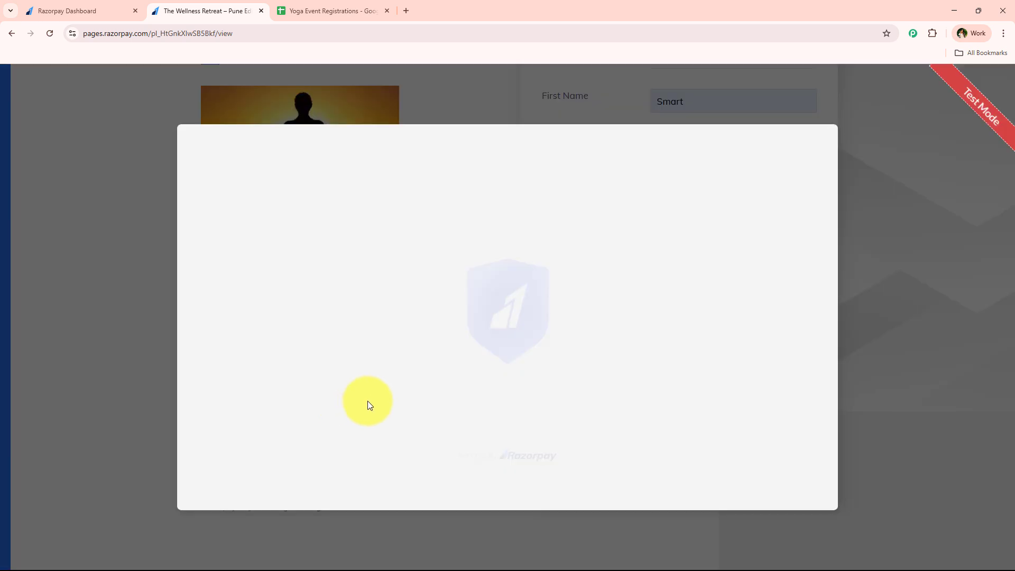
{"action": "left_click", "coordinate": [587, 365]}
{"action": "type", "text": "ra"}
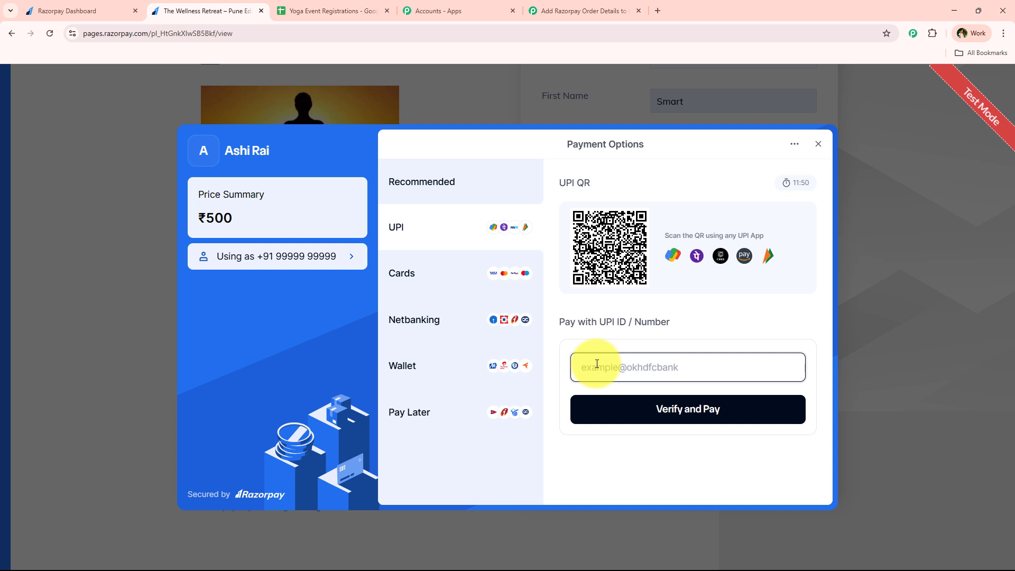
{"action": "type", "text": "su"}
{"action": "left_click", "coordinate": [632, 396]}
{"action": "left_click", "coordinate": [668, 413]}
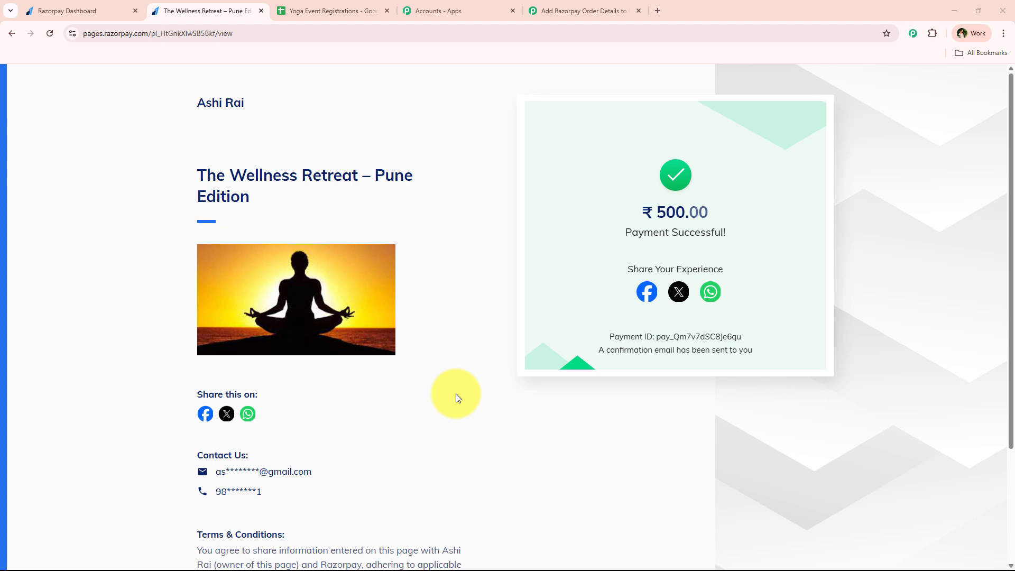
- Return to the Pabbly Connect workflow, examine the registration fields in the captured webhook response, and collapse the Razorpay trigger
{"action": "left_click", "coordinate": [555, 11]}
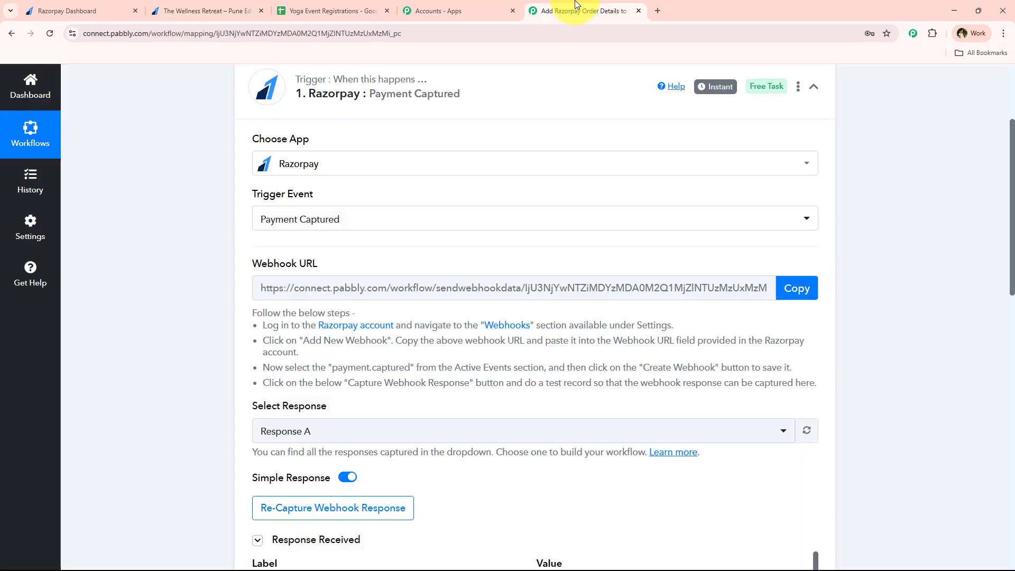
{"action": "scroll", "coordinate": [157, 259], "scroll_direction": "down", "scroll_amount": 5}
{"action": "scroll", "coordinate": [409, 342], "scroll_direction": "down", "scroll_amount": 5}
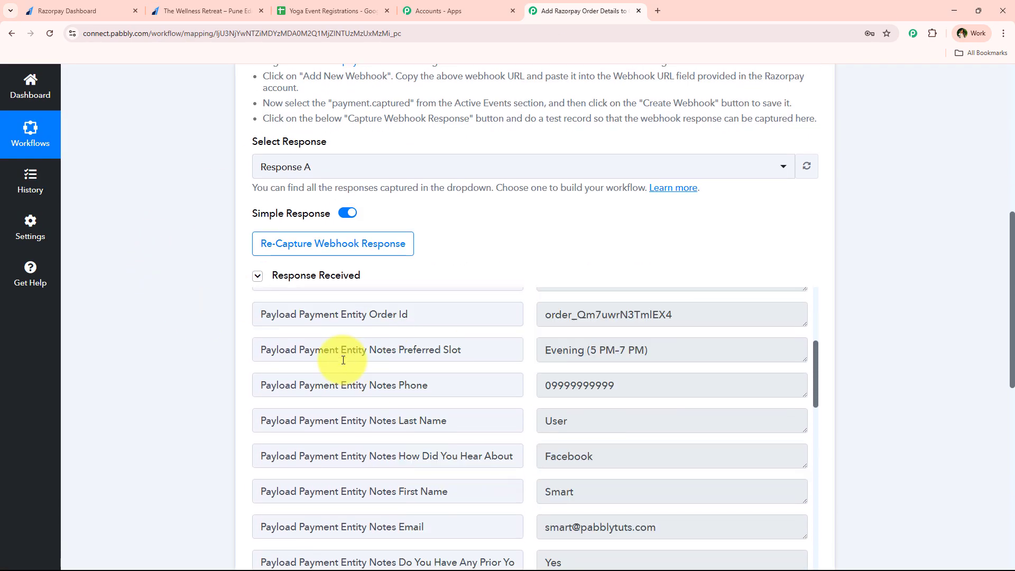
{"action": "scroll", "coordinate": [213, 369], "scroll_direction": "down", "scroll_amount": 2}
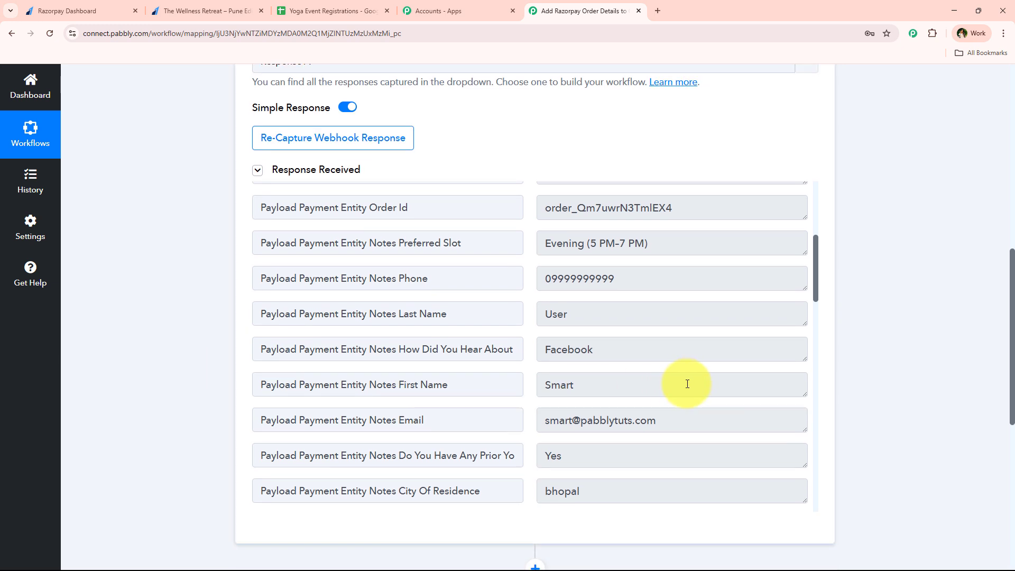
{"action": "left_click", "coordinate": [687, 384]}
{"action": "left_click", "coordinate": [796, 347]}
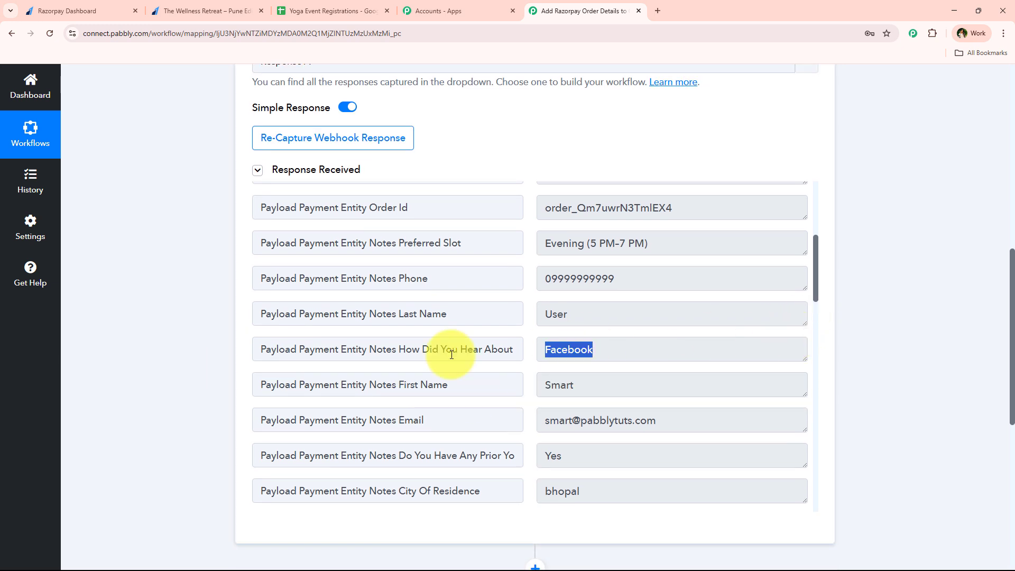
{"action": "left_click", "coordinate": [599, 306]}
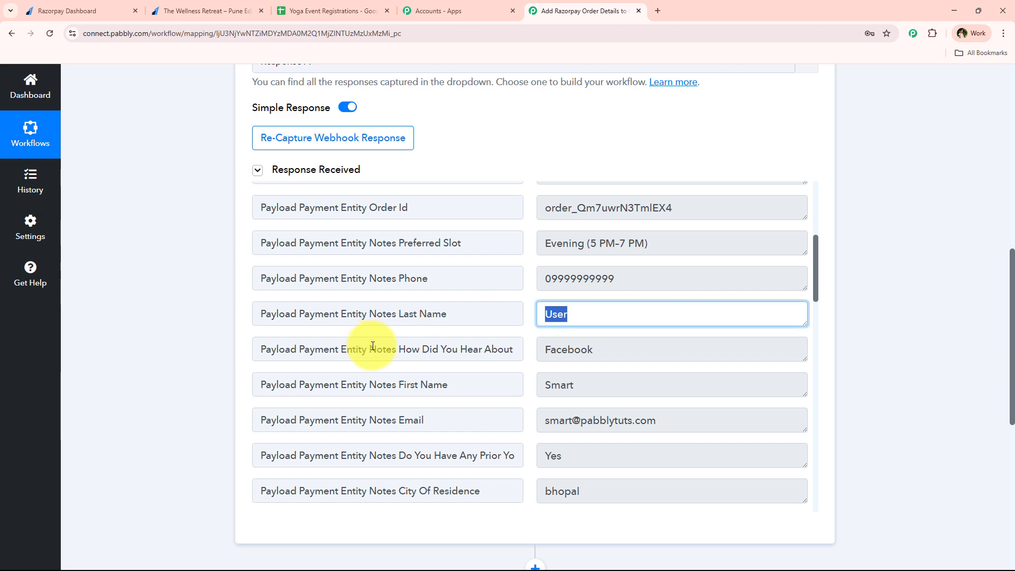
{"action": "left_click", "coordinate": [637, 288]}
{"action": "left_click", "coordinate": [607, 240]}
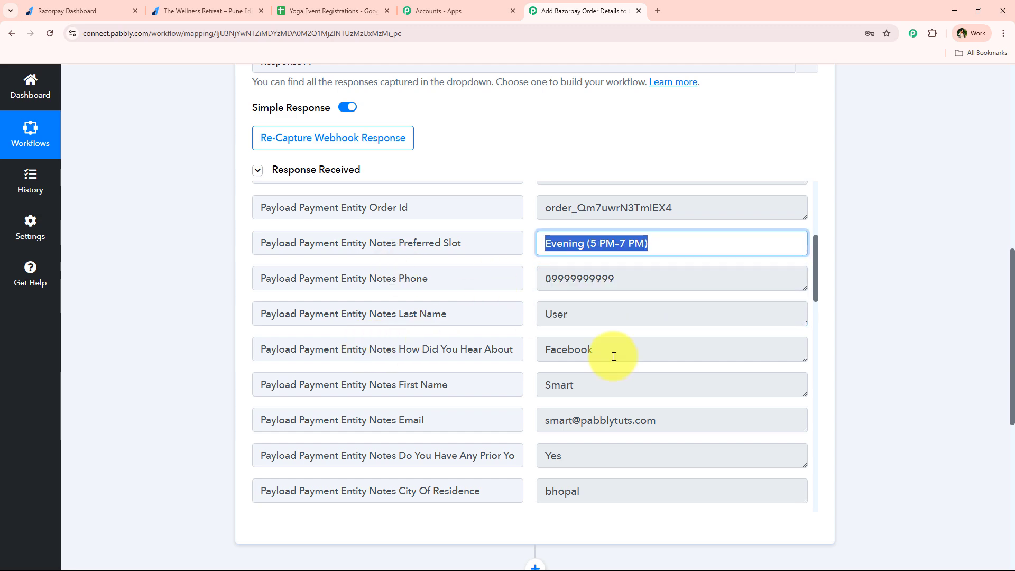
{"action": "scroll", "coordinate": [582, 370], "scroll_direction": "down", "scroll_amount": 2}
{"action": "scroll", "coordinate": [170, 467], "scroll_direction": "up", "scroll_amount": 10}
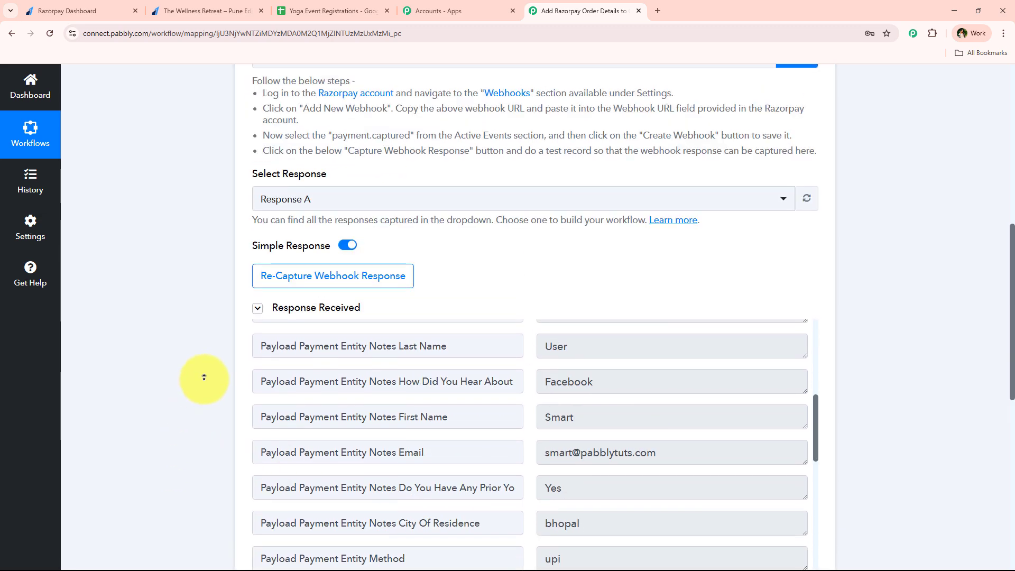
{"action": "left_click", "coordinate": [590, 231]}
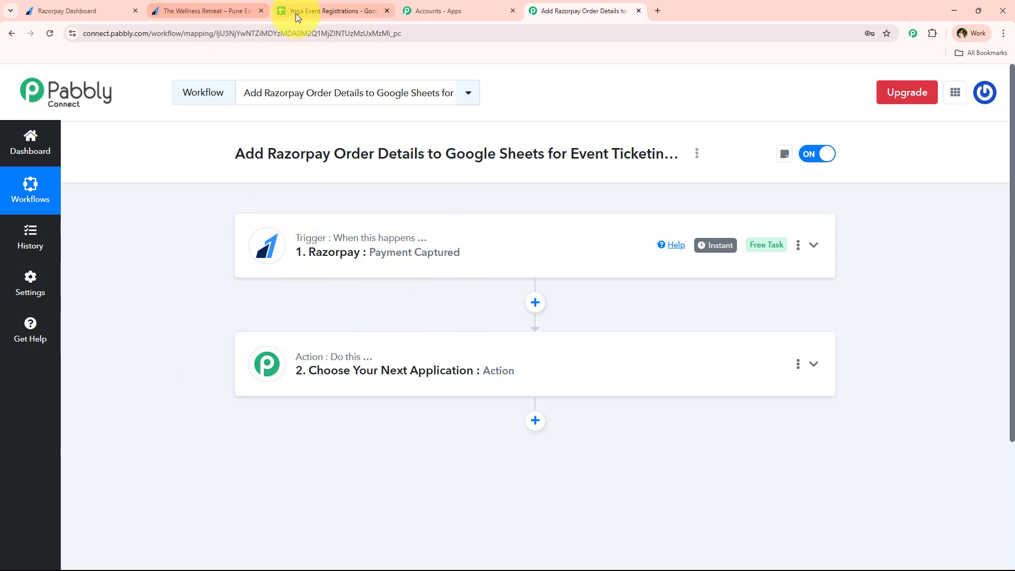
- Check the empty row 4 of the Yoga Event Registrations spreadsheet and return to the Pabbly Connect workflow
{"action": "left_click", "coordinate": [312, 11]}
{"action": "left_click_drag", "start_coordinate": [53, 260], "coordinate": [768, 269]}
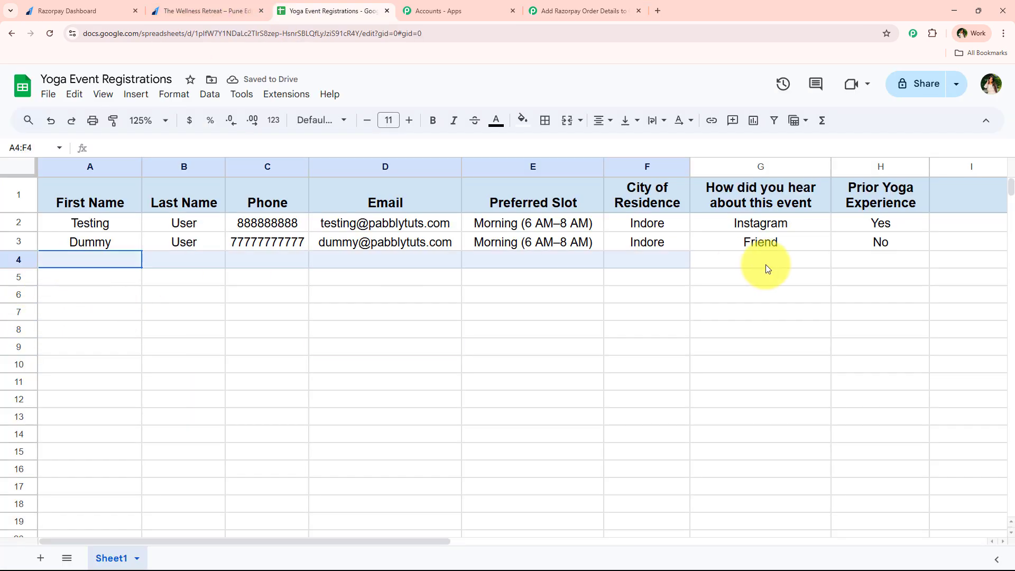
{"action": "left_click", "coordinate": [579, 11]}
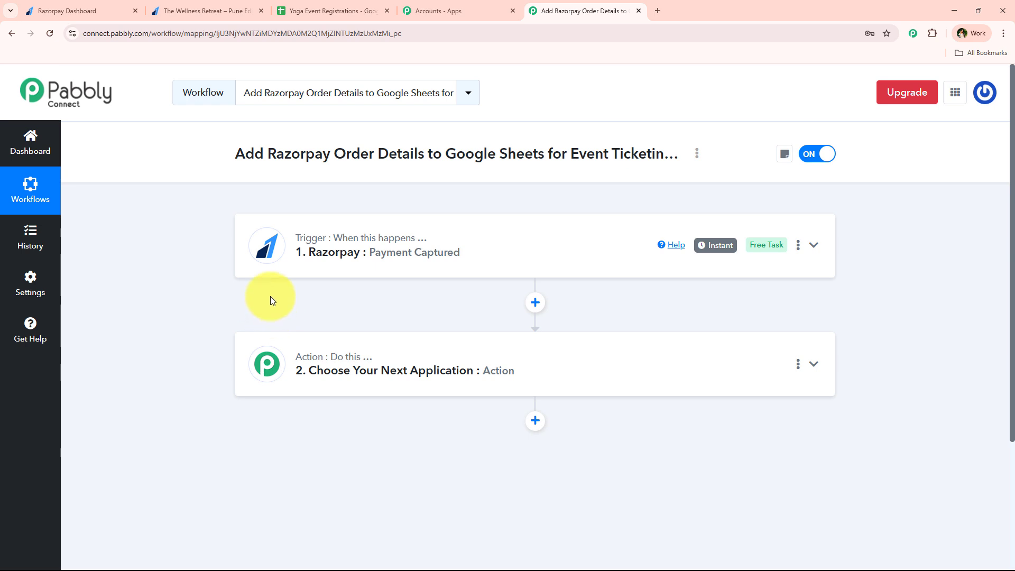
- Set the workflow's action to Filter (Pabbly) with the Filter Values event and connect it
{"action": "left_click", "coordinate": [333, 372]}
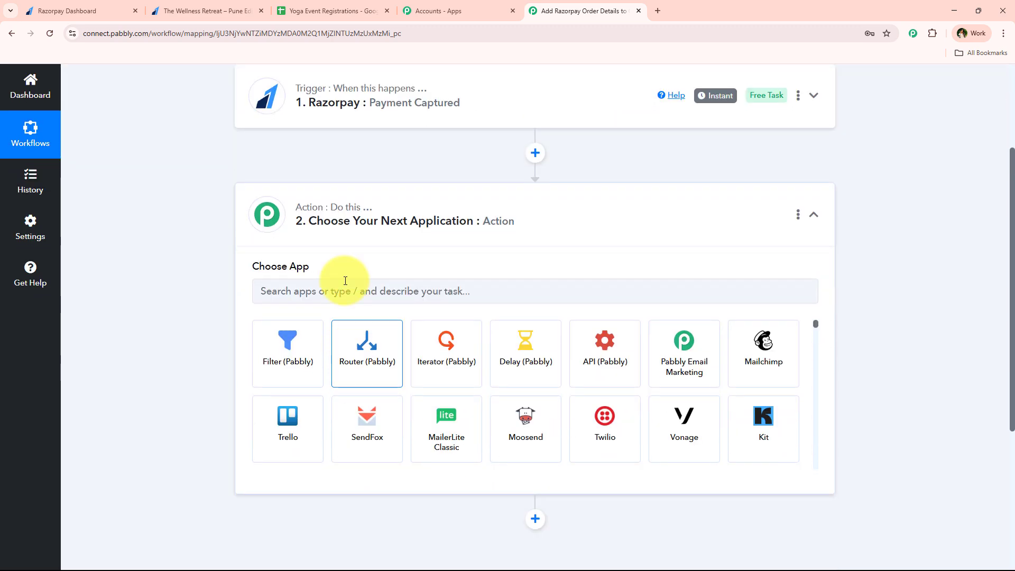
{"action": "left_click", "coordinate": [286, 344]}
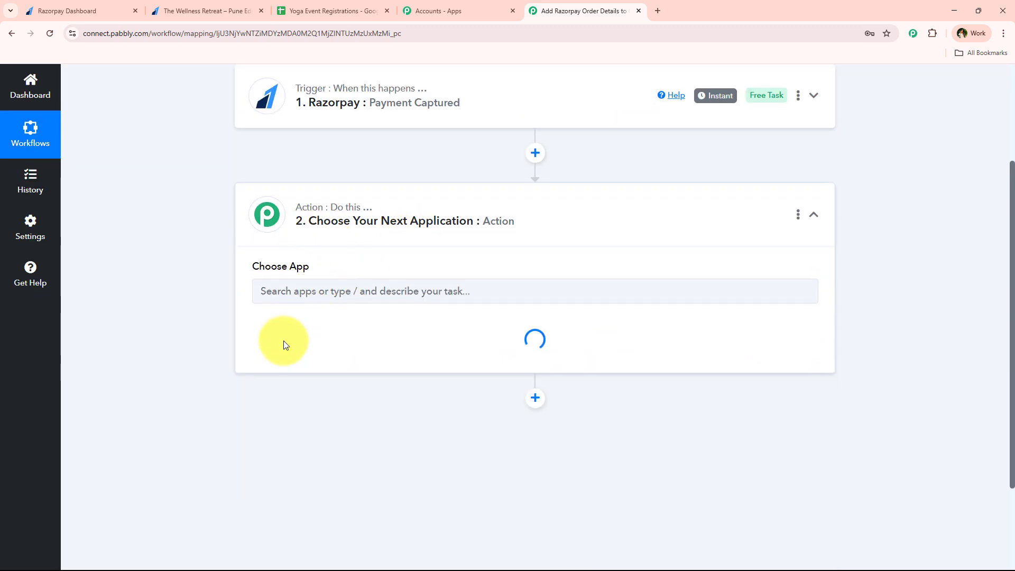
{"action": "left_click_drag", "start_coordinate": [255, 326], "coordinate": [328, 337]}
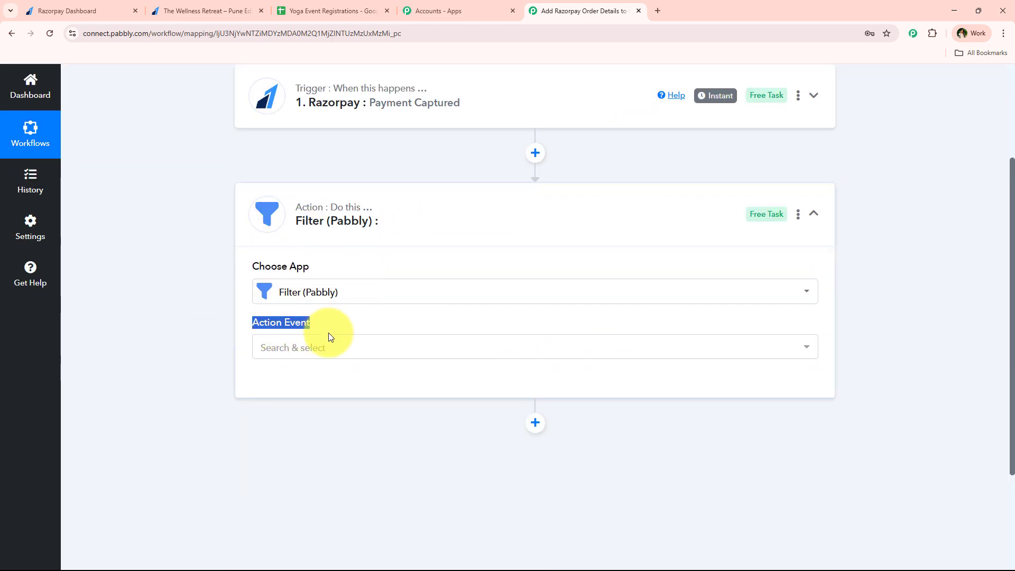
{"action": "left_click", "coordinate": [329, 349]}
{"action": "left_click", "coordinate": [365, 423]}
{"action": "left_click", "coordinate": [264, 381]}
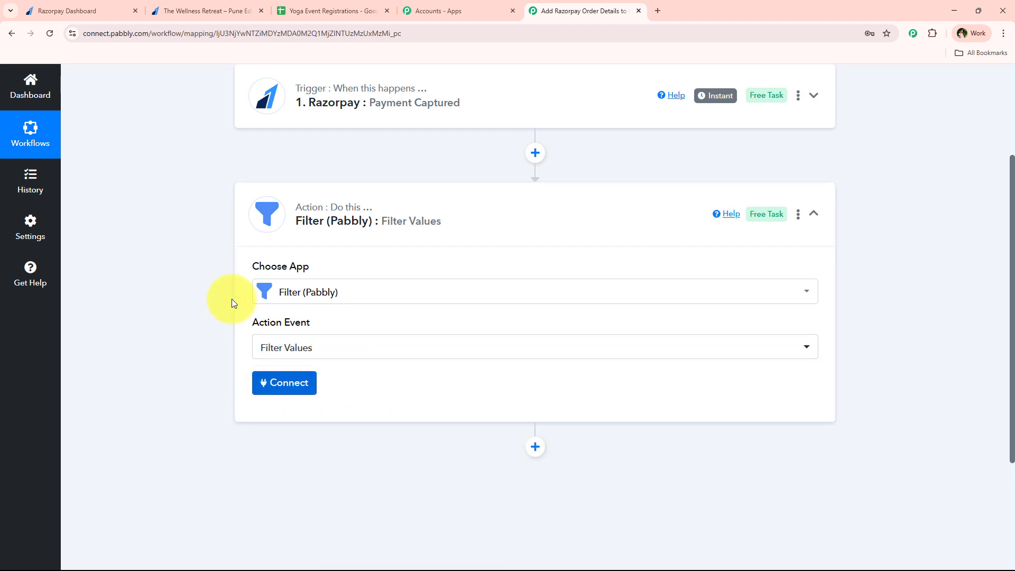
{"action": "scroll", "coordinate": [232, 303], "scroll_direction": "down", "scroll_amount": 2}
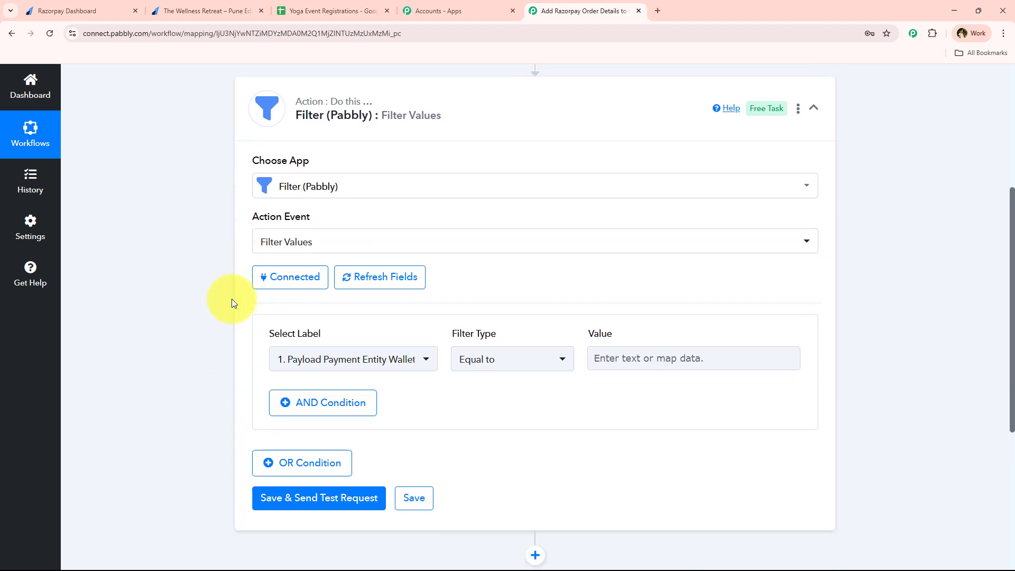
- Review the Wellness Retreat payment page, the filter action and the Yoga Event Registrations spreadsheet to decide what to filter
{"action": "left_click", "coordinate": [211, 11]}
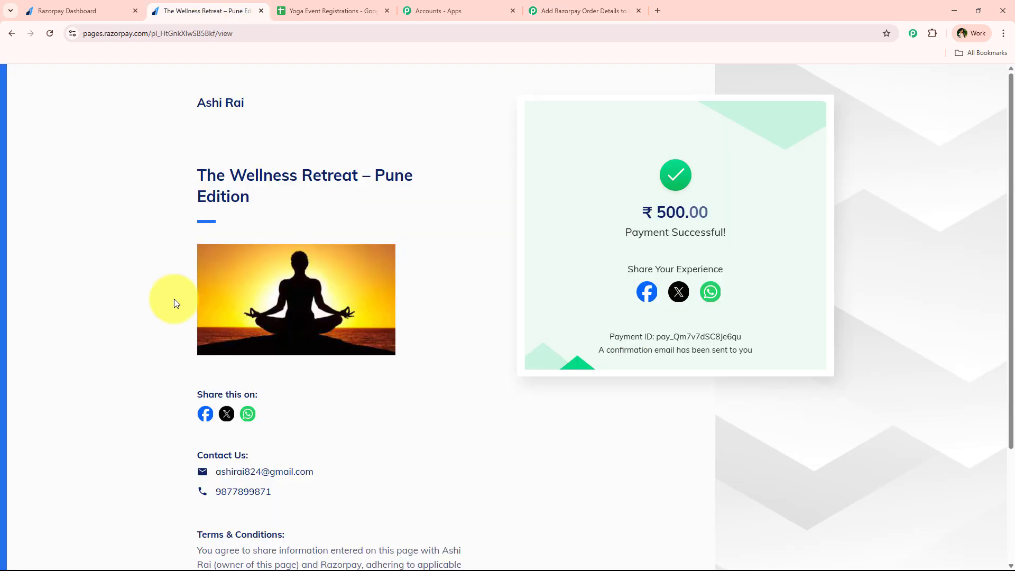
{"action": "left_click", "coordinate": [560, 11]}
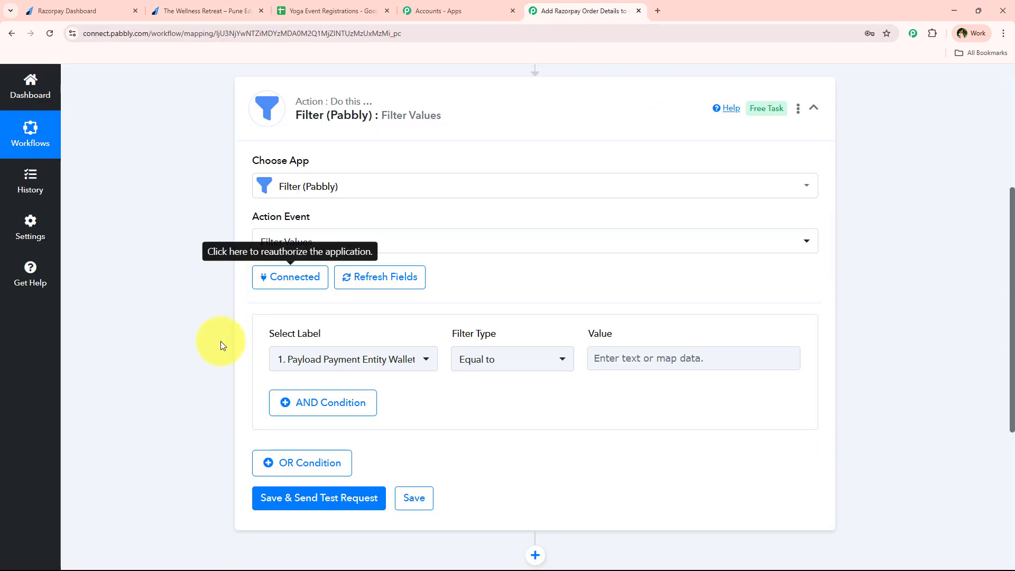
{"action": "scroll", "coordinate": [217, 341], "scroll_direction": "up", "scroll_amount": 3}
{"action": "left_click", "coordinate": [306, 6]}
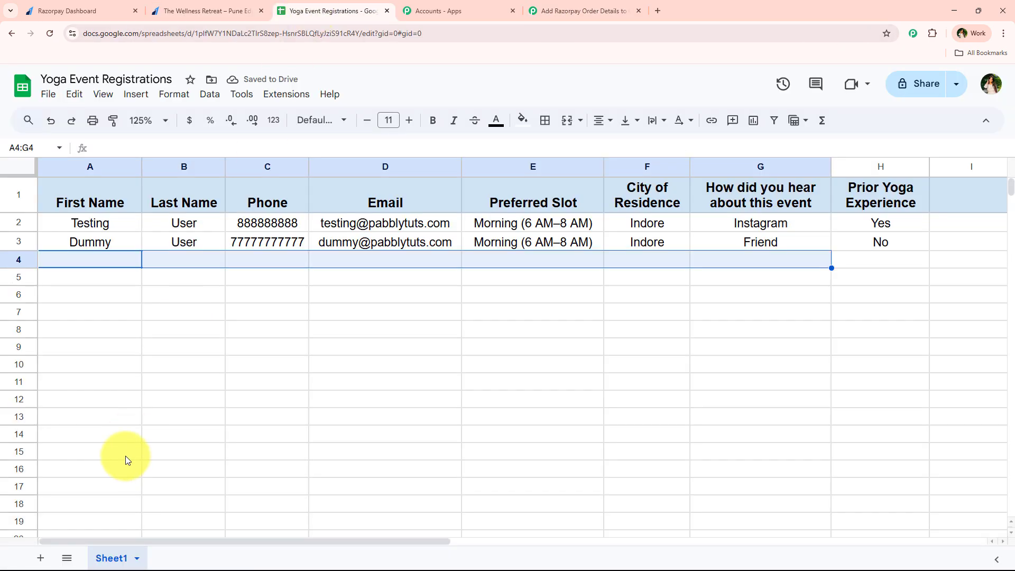
{"action": "left_click", "coordinate": [132, 420]}
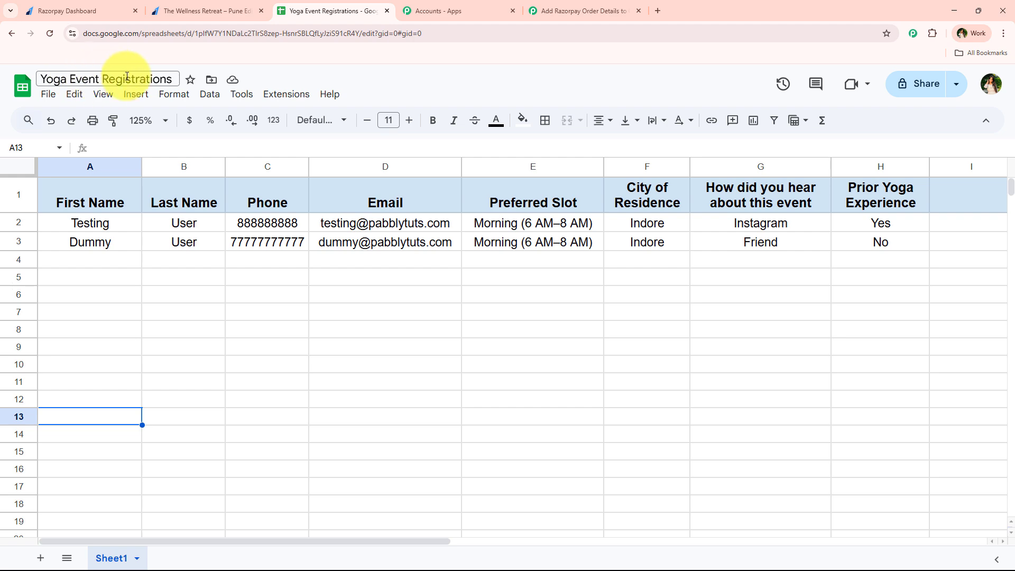
- Return to the Pabbly Connect workflow and set the filter condition's label to Payload Payment Entity Amount from the Razorpay trigger
{"action": "left_click", "coordinate": [533, 12]}
{"action": "scroll", "coordinate": [340, 328], "scroll_direction": "up", "scroll_amount": 1}
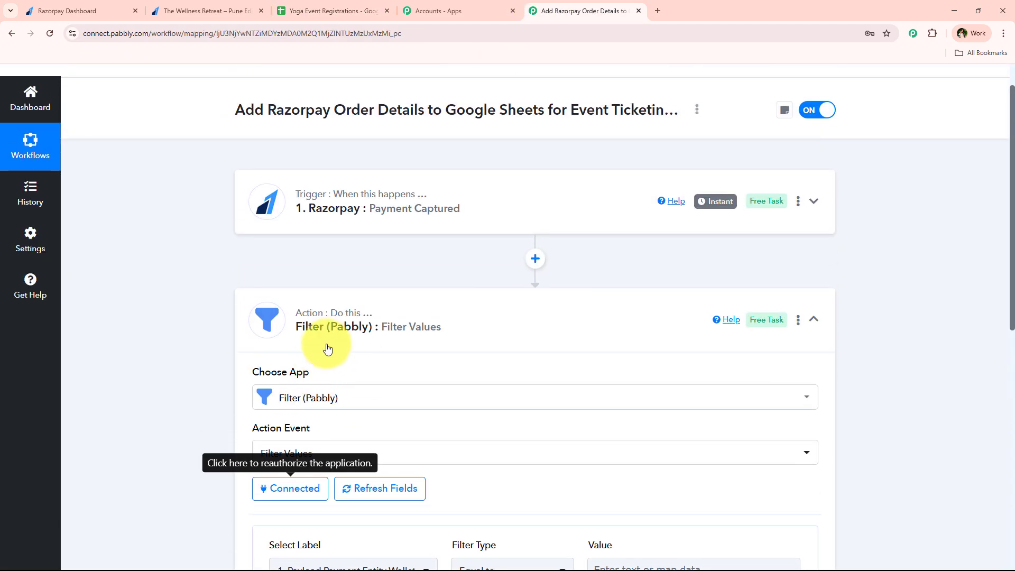
{"action": "scroll", "coordinate": [238, 362], "scroll_direction": "down", "scroll_amount": 4}
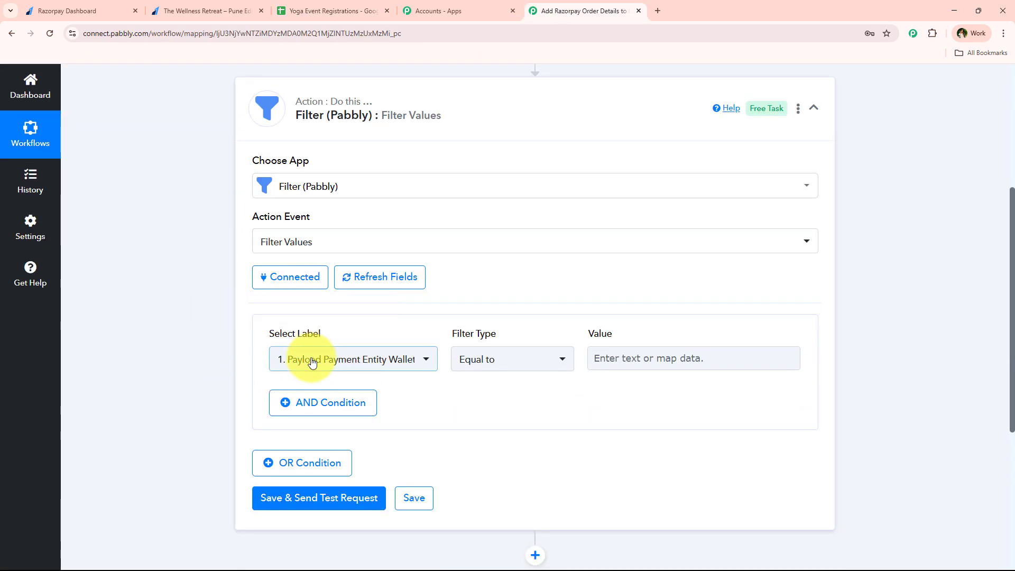
{"action": "key", "text": "ctrl+2"}
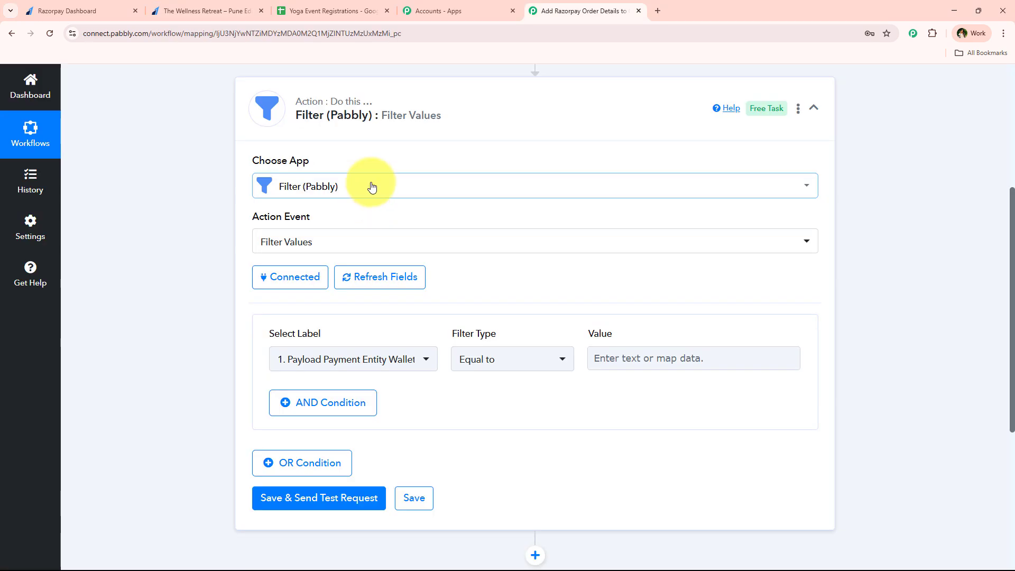
{"action": "left_click", "coordinate": [354, 359]}
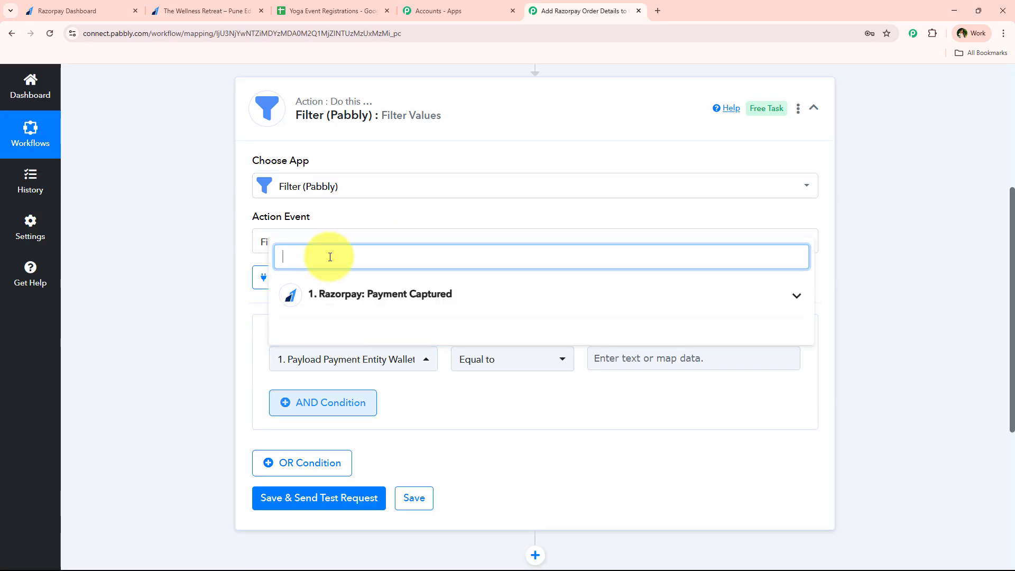
{"action": "type", "text": "amount"}
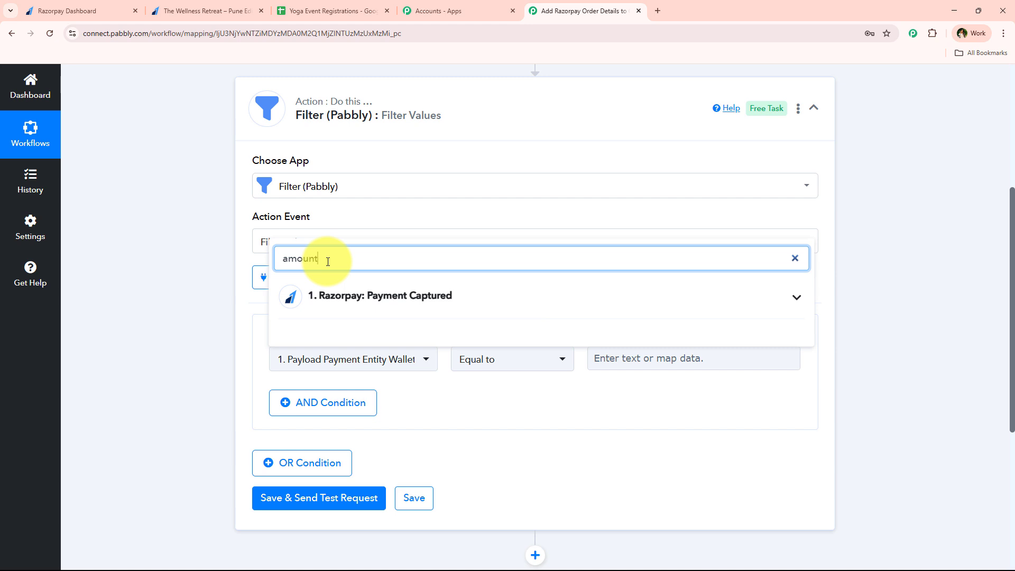
{"action": "left_click", "coordinate": [390, 295]}
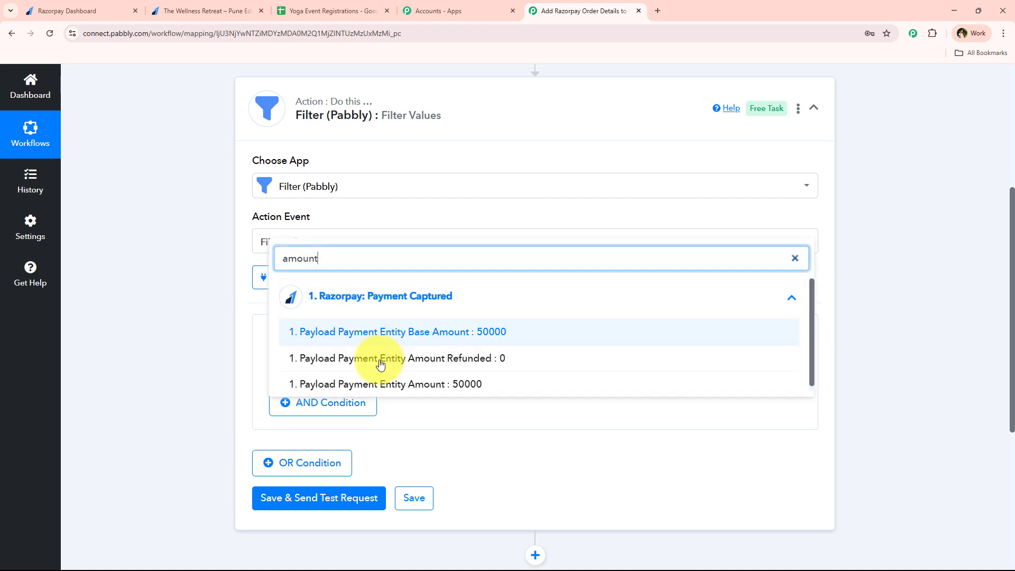
{"action": "left_click", "coordinate": [360, 384]}
- Complete the filter condition on the payment amount with the filter type Equal to and the value 50000
{"action": "left_click", "coordinate": [507, 366]}
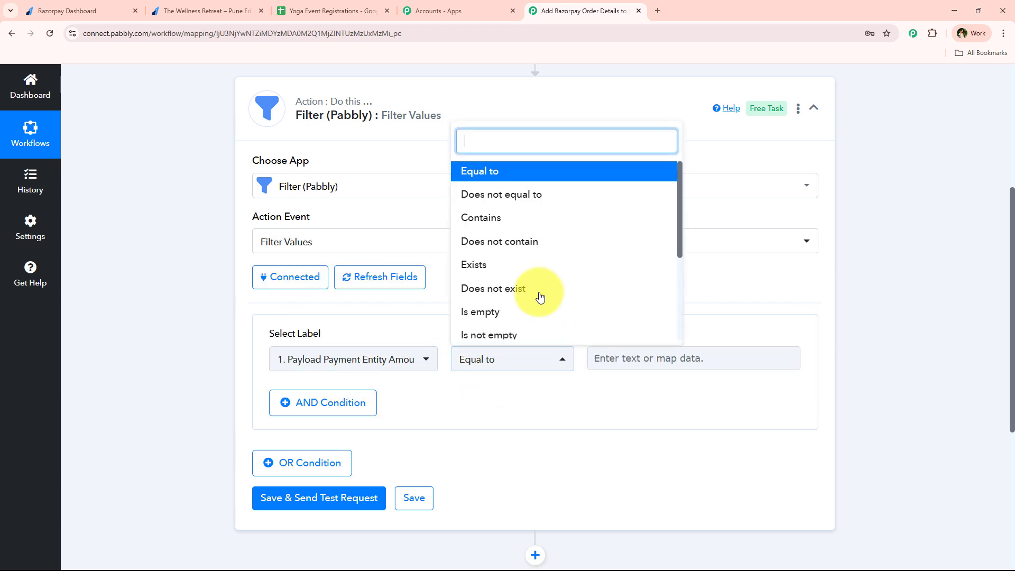
{"action": "left_click", "coordinate": [471, 204]}
{"action": "left_click", "coordinate": [392, 359]}
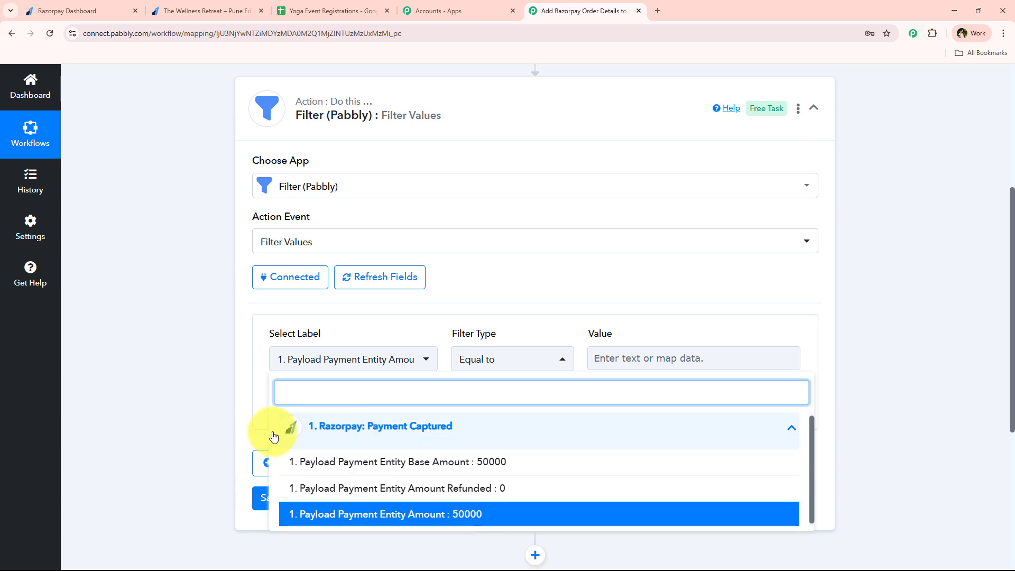
{"action": "scroll", "coordinate": [472, 440], "scroll_direction": "down", "scroll_amount": 2}
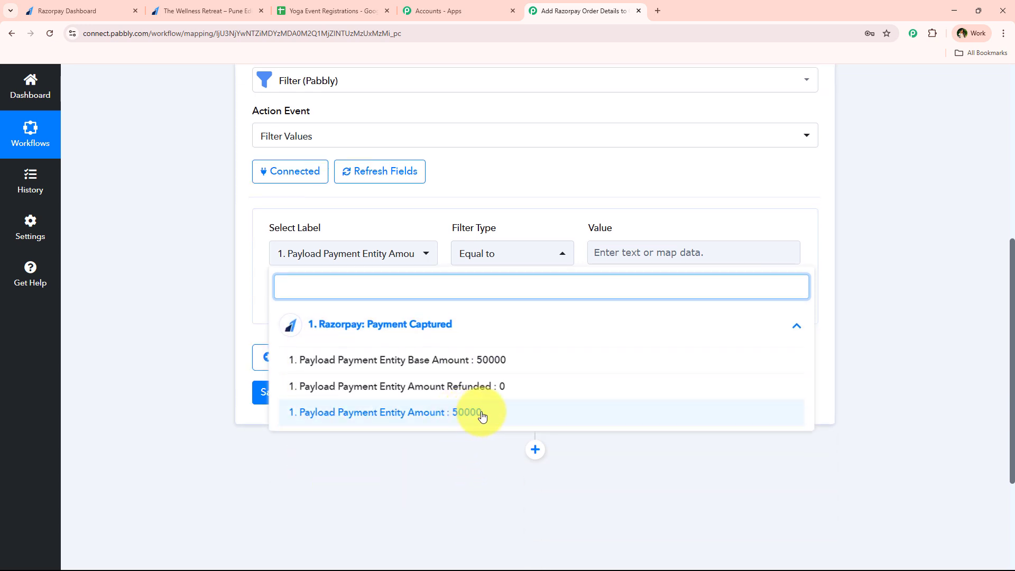
{"action": "left_click", "coordinate": [207, 11]}
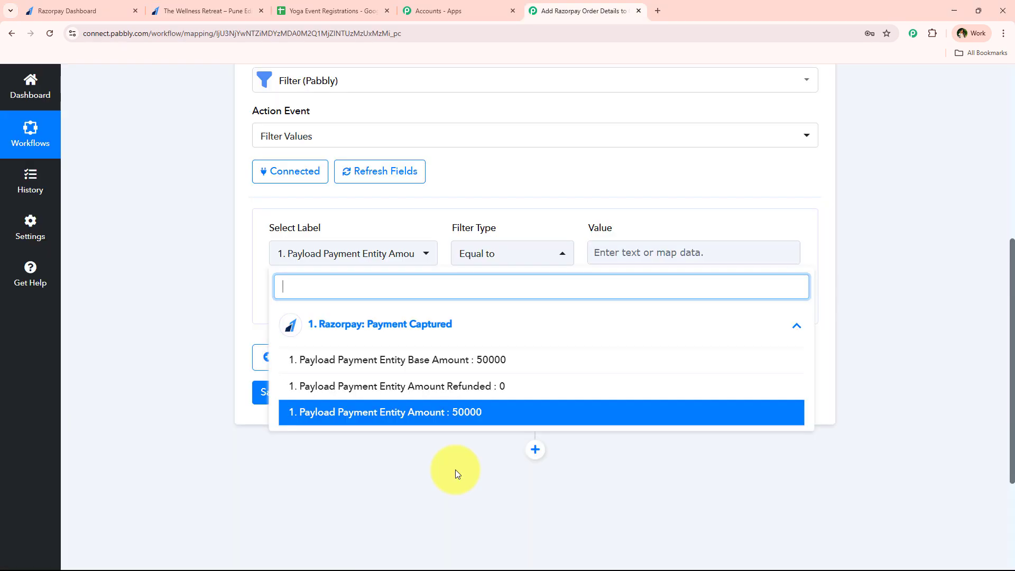
{"action": "left_click", "coordinate": [455, 470]}
{"action": "left_click_drag", "start_coordinate": [449, 231], "coordinate": [521, 258]}
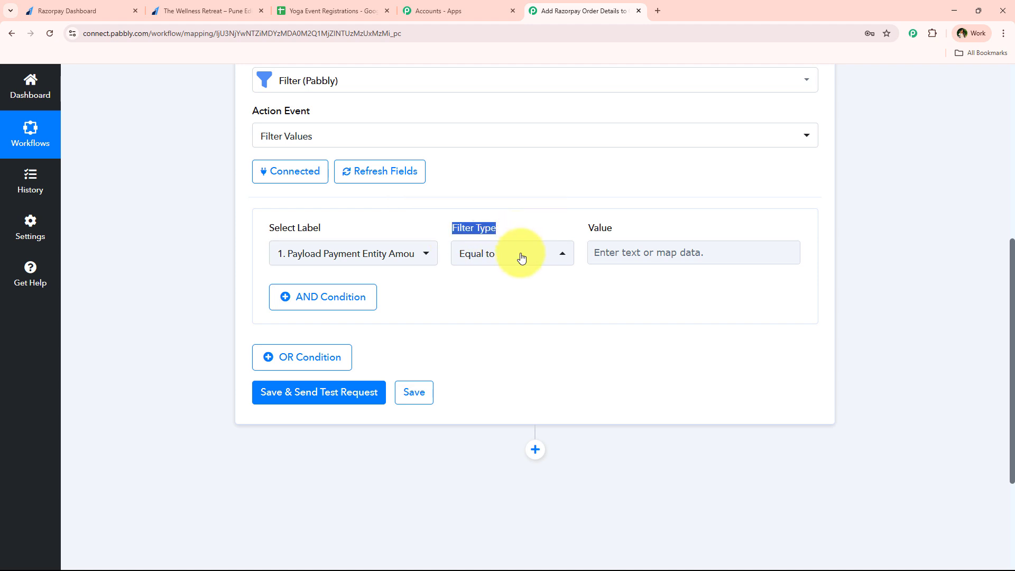
{"action": "left_click", "coordinate": [521, 256]}
{"action": "left_click", "coordinate": [520, 315]}
{"action": "left_click", "coordinate": [621, 244]}
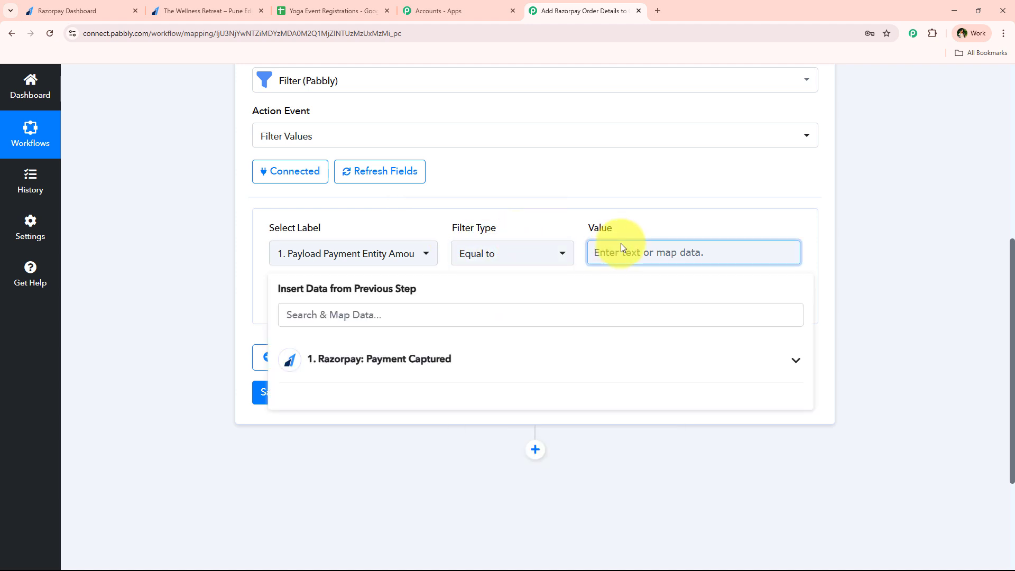
{"action": "type", "text": "50000"}
{"action": "left_click", "coordinate": [180, 286]}
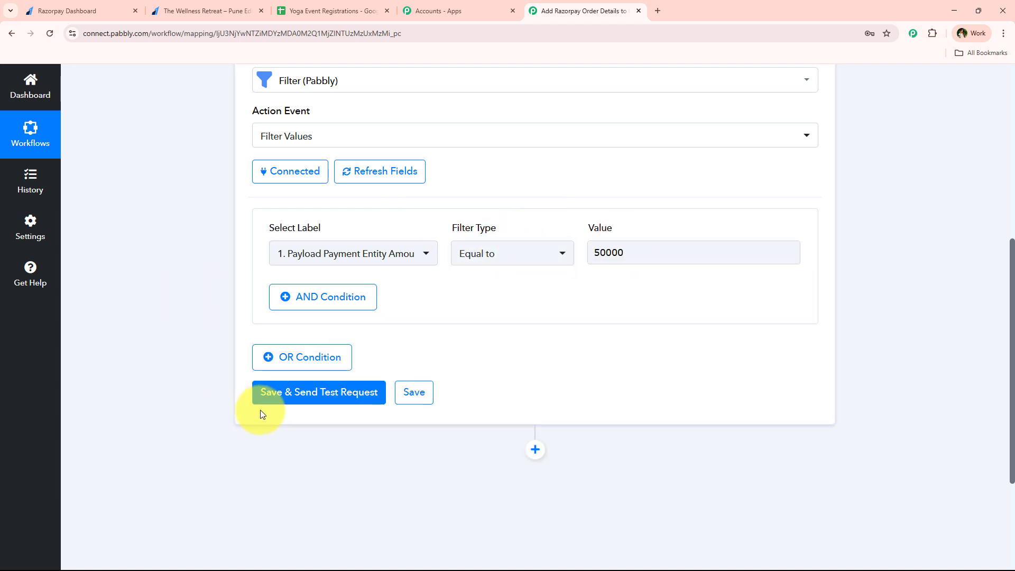
- Save the filter and send a test request, check its response, and collapse the filter action
{"action": "left_click", "coordinate": [261, 396]}
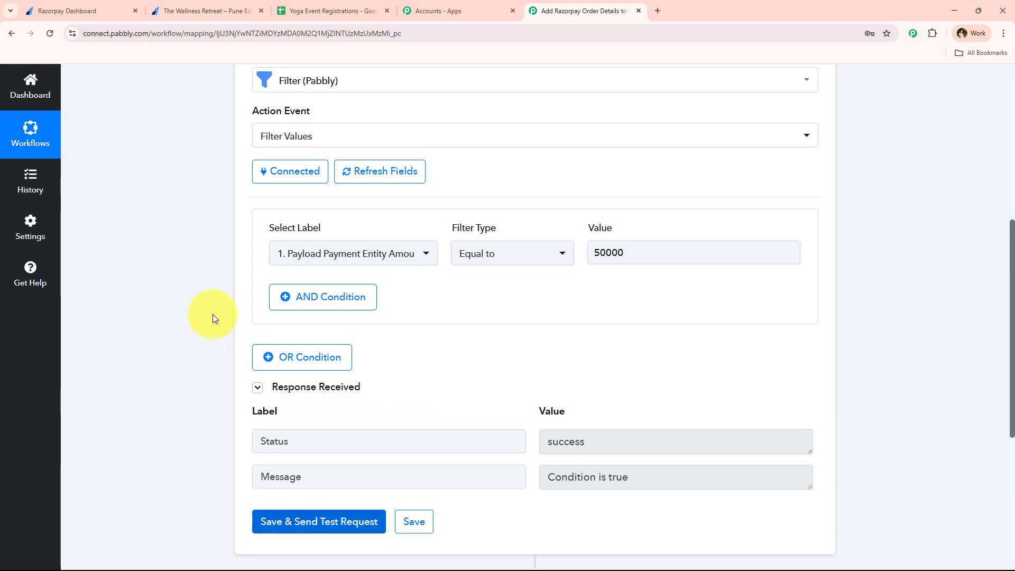
{"action": "scroll", "coordinate": [212, 318], "scroll_direction": "down", "scroll_amount": 2}
{"action": "left_click_drag", "start_coordinate": [649, 376], "coordinate": [494, 374]}
{"action": "left_click_drag", "start_coordinate": [603, 337], "coordinate": [421, 341]}
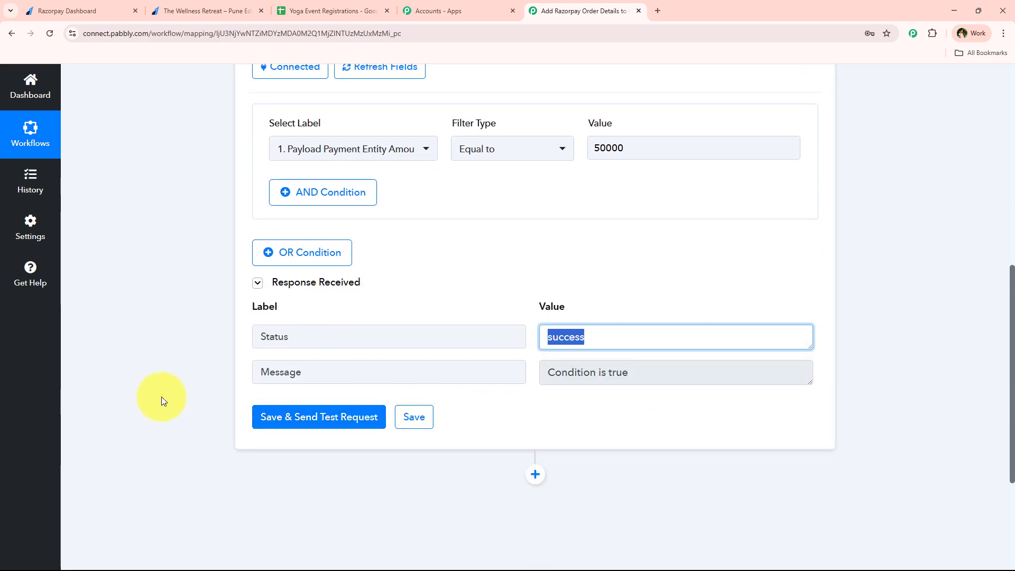
{"action": "scroll", "coordinate": [165, 401], "scroll_direction": "up", "scroll_amount": 8}
{"action": "left_click", "coordinate": [481, 265]}
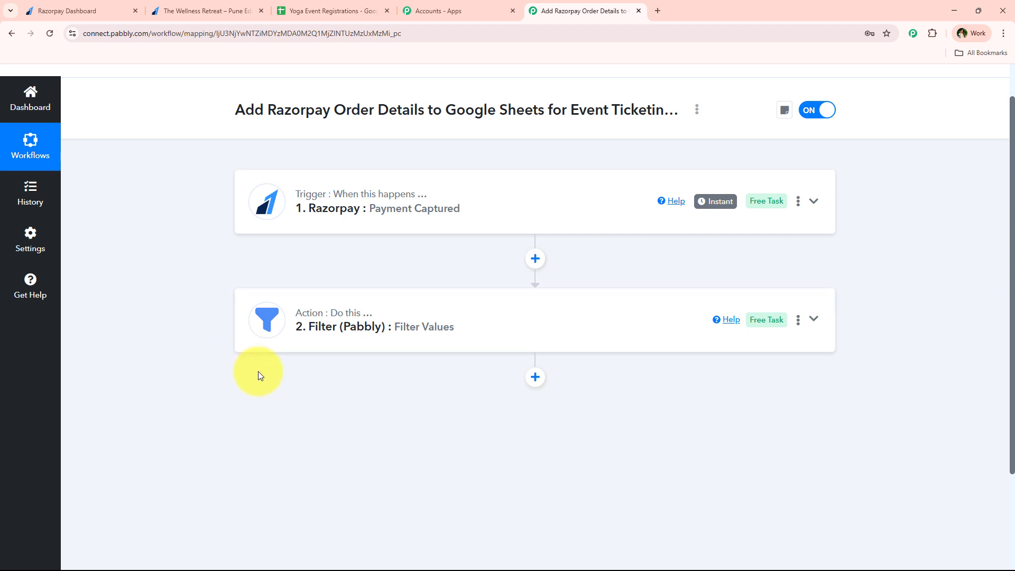
{"action": "mouse_move", "coordinate": [373, 321]}
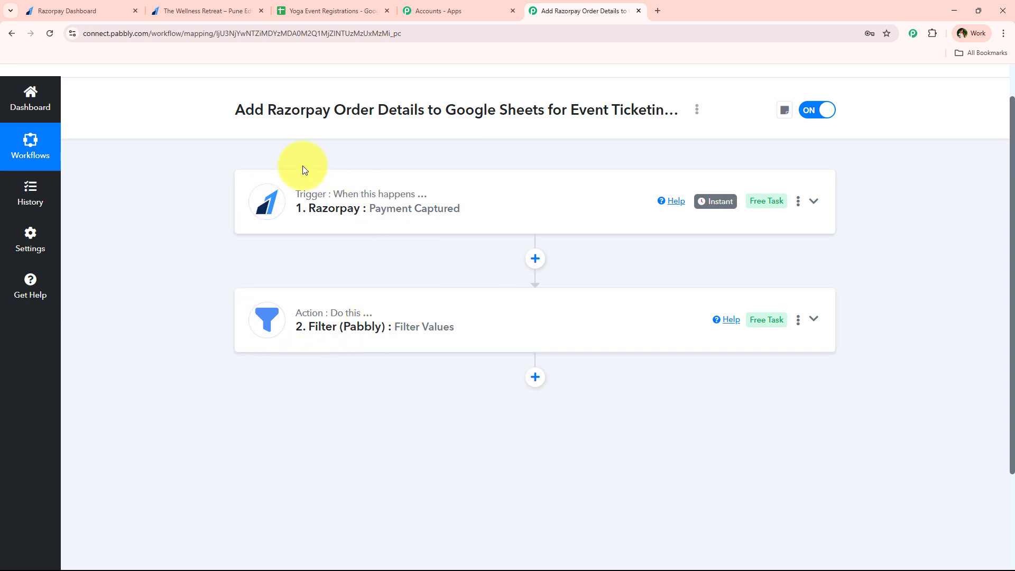
- Add an action after the filter using Google Sheets with the Add New Row event
{"action": "left_click", "coordinate": [535, 385]}
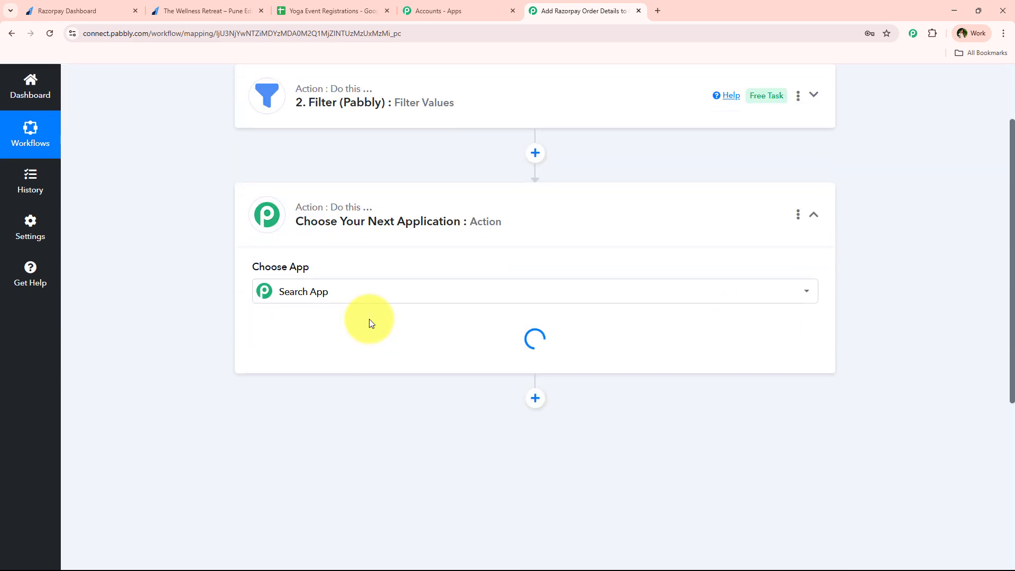
{"action": "type", "text": "shee"}
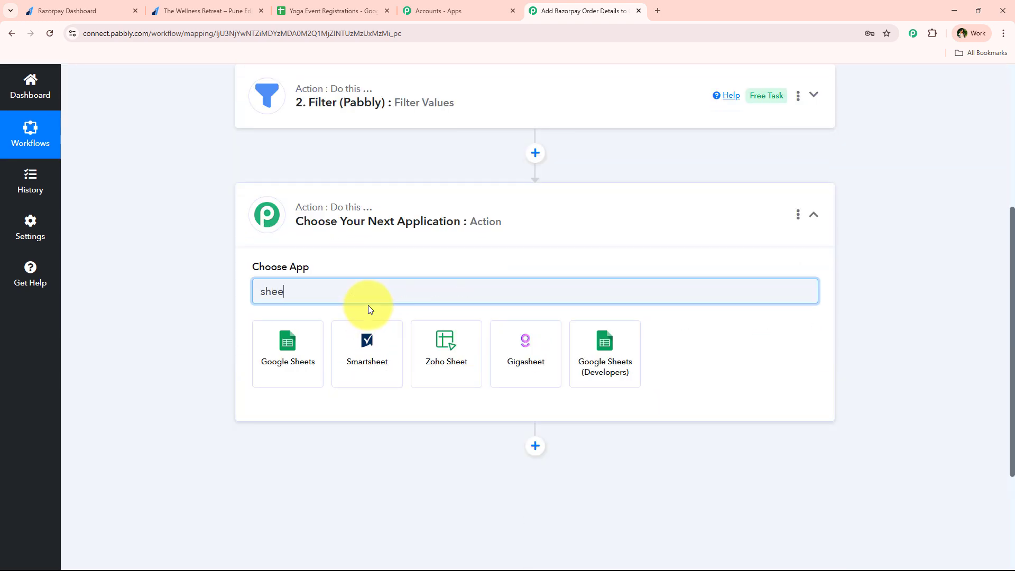
{"action": "left_click", "coordinate": [291, 338]}
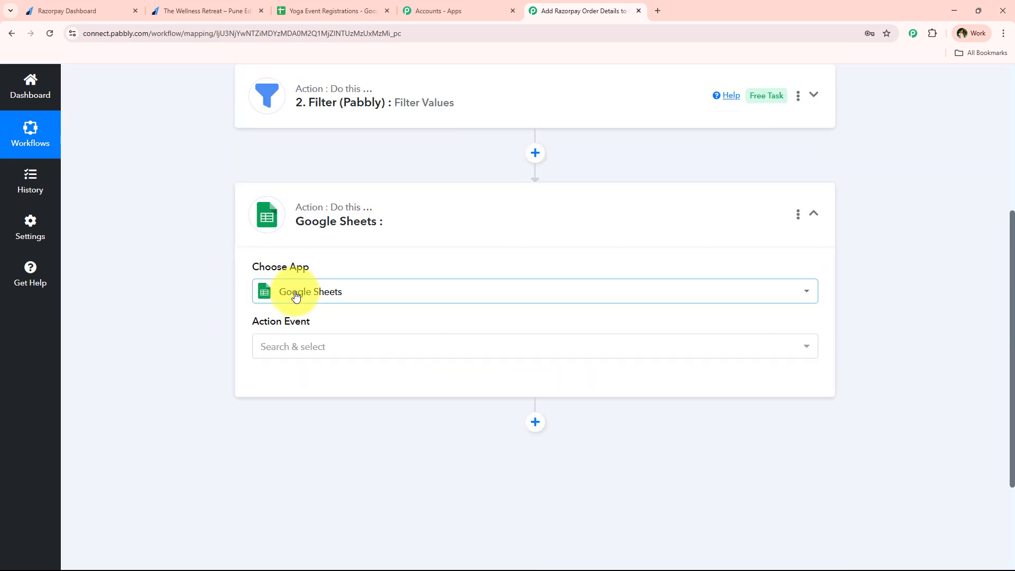
{"action": "left_click", "coordinate": [294, 360]}
{"action": "left_click", "coordinate": [311, 152]}
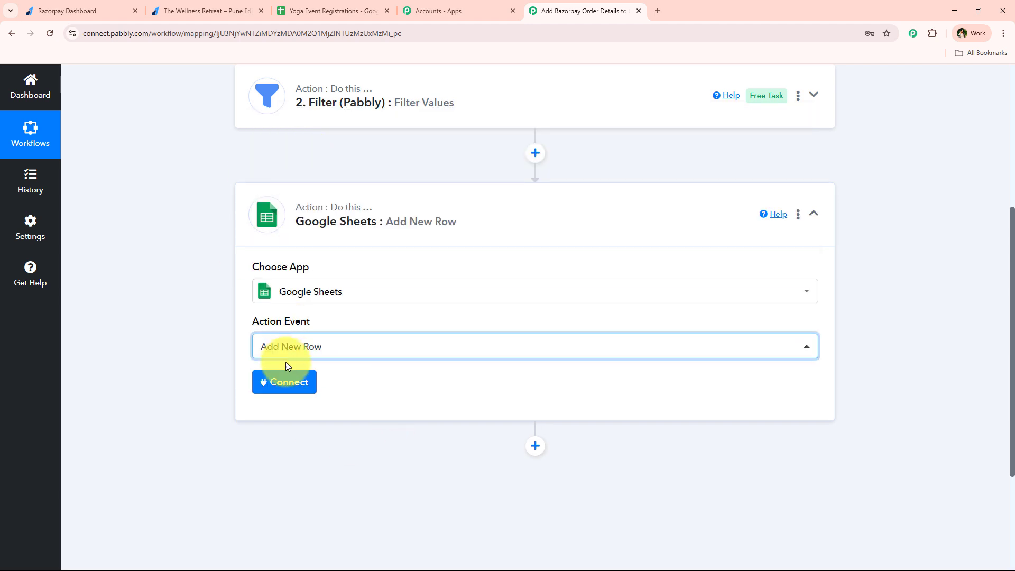
- Connect the Google Sheets action through the existing connection Google Sheets #156 and save it
{"action": "left_click", "coordinate": [261, 381]}
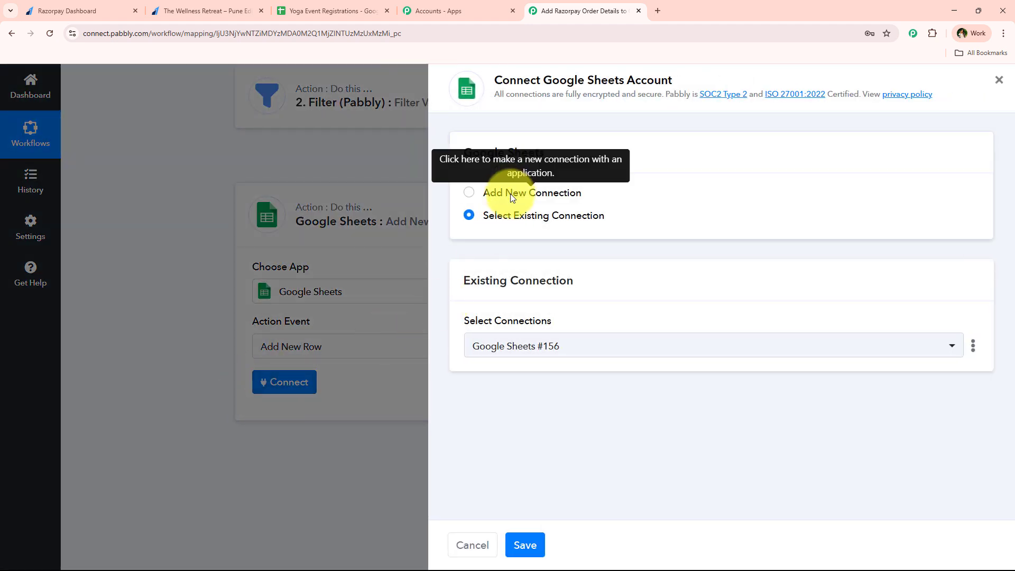
{"action": "left_click", "coordinate": [499, 215]}
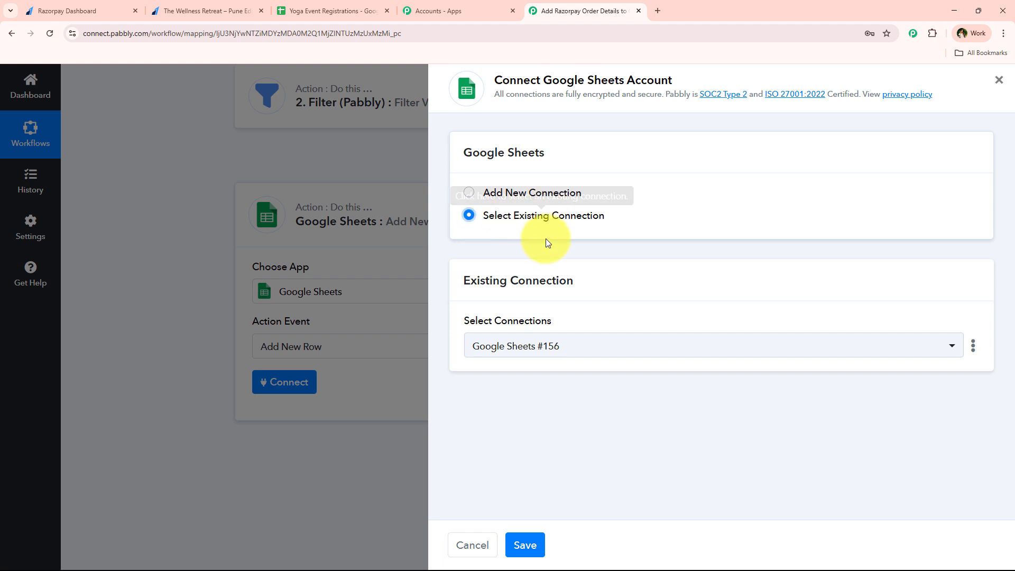
{"action": "left_click_drag", "start_coordinate": [544, 80], "coordinate": [702, 71]}
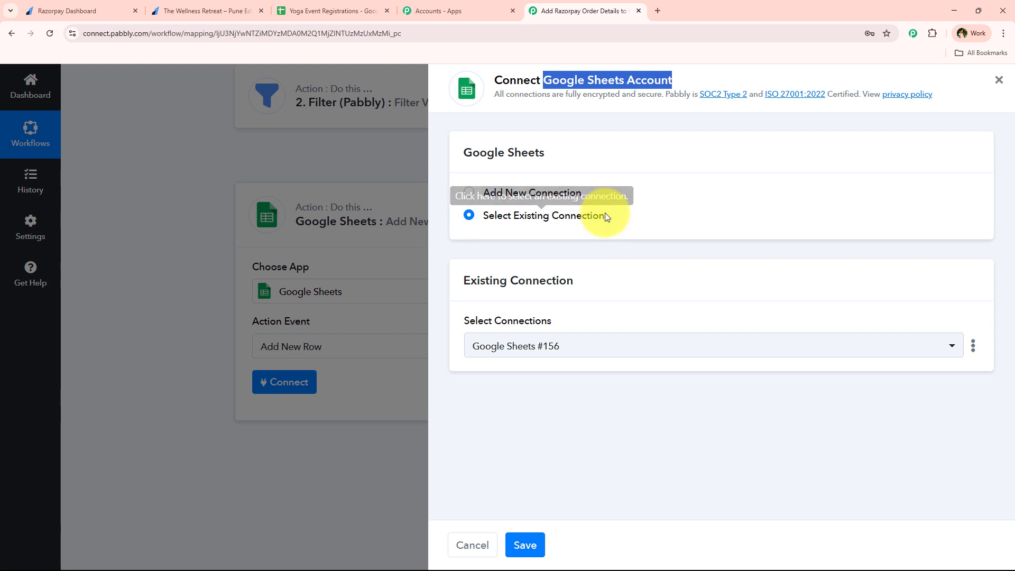
{"action": "left_click_drag", "start_coordinate": [605, 214], "coordinate": [485, 216]}
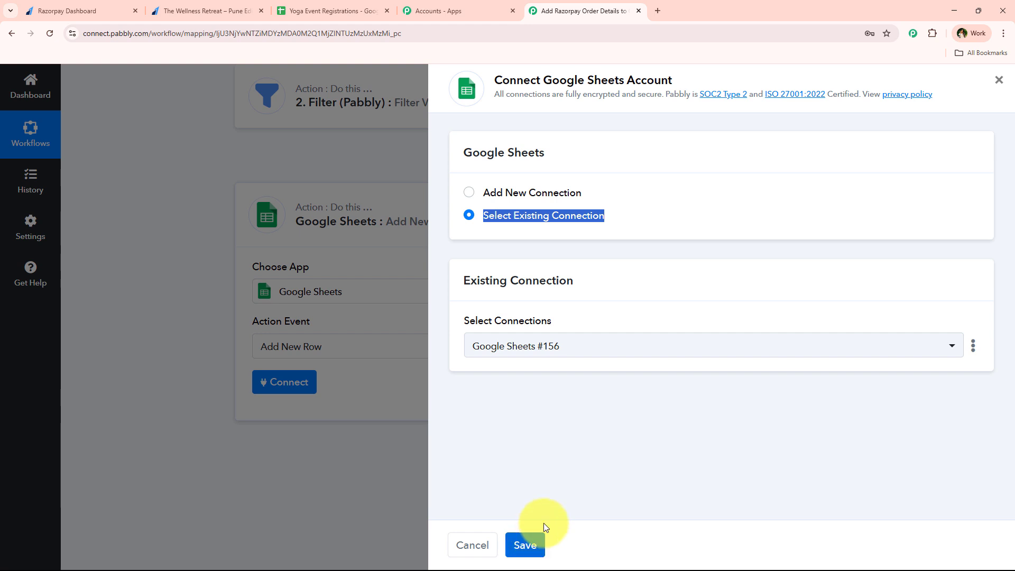
{"action": "left_click", "coordinate": [557, 219]}
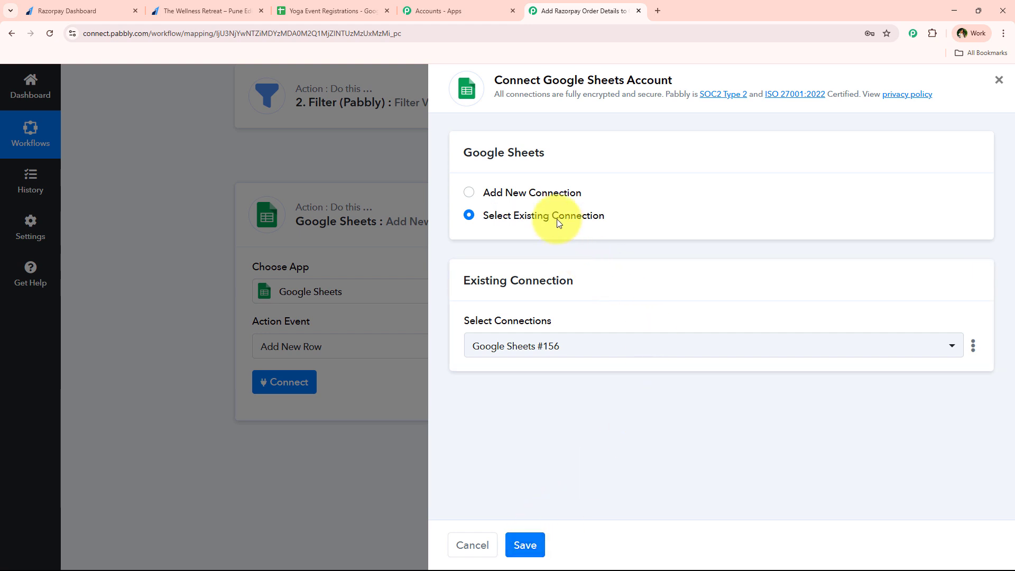
{"action": "left_click", "coordinate": [539, 194]}
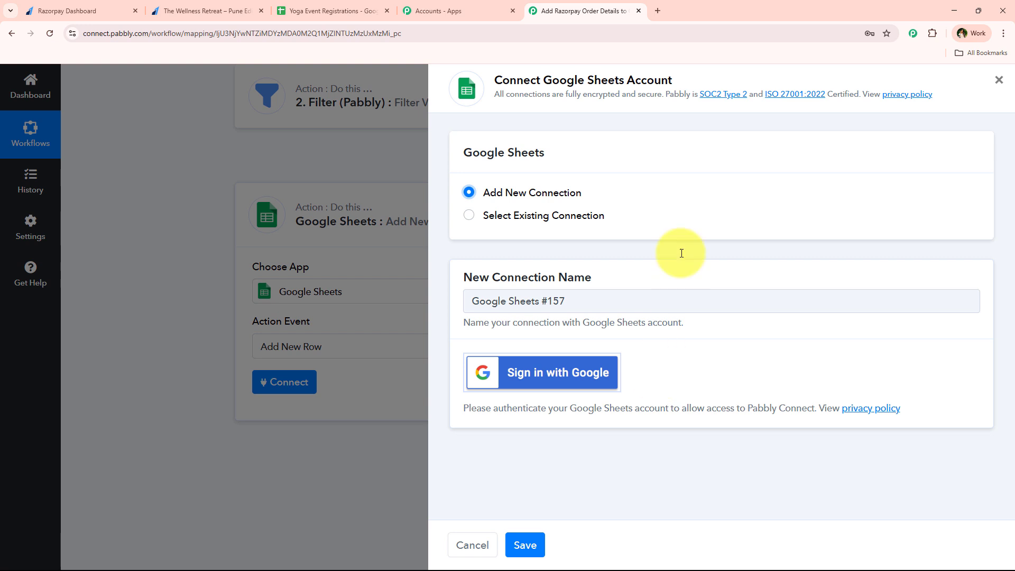
{"action": "left_click", "coordinate": [599, 216]}
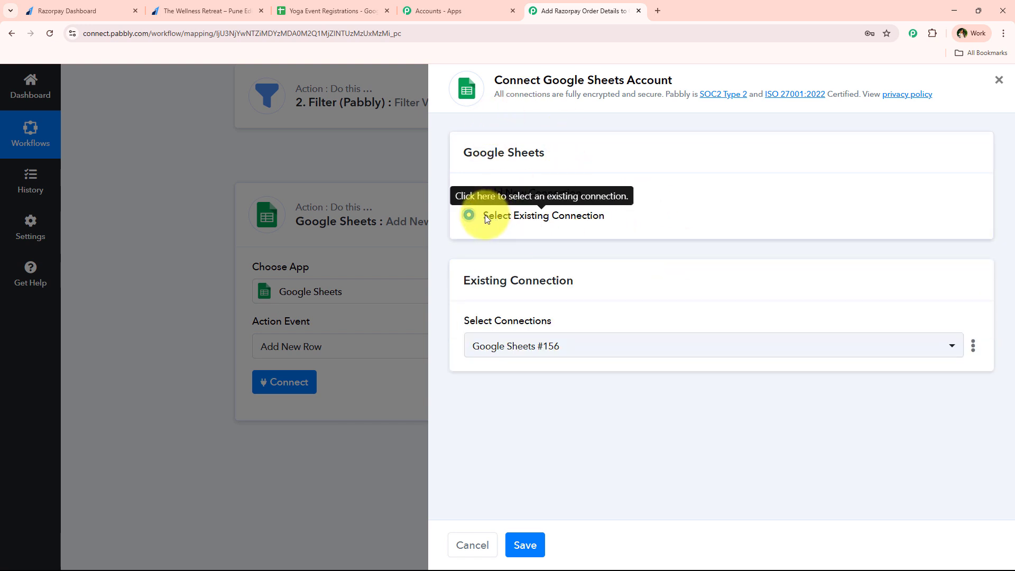
{"action": "left_click_drag", "start_coordinate": [484, 215], "coordinate": [618, 253]}
{"action": "left_click", "coordinate": [529, 545]}
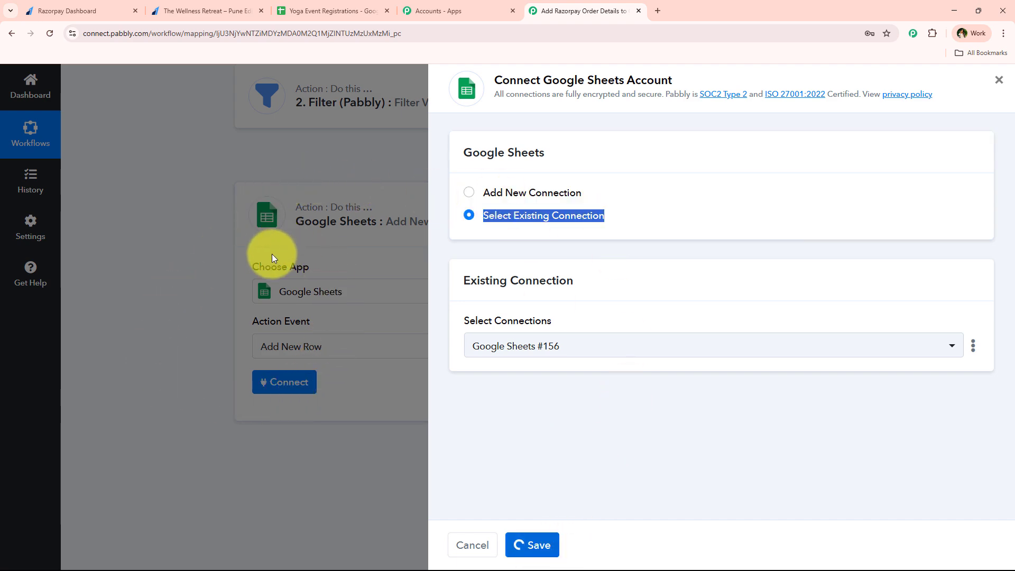
- Select the Yoga Event Registrations spreadsheet and its Sheet1 as the destination for the new row
{"action": "scroll", "coordinate": [237, 341], "scroll_direction": "down", "scroll_amount": 2}
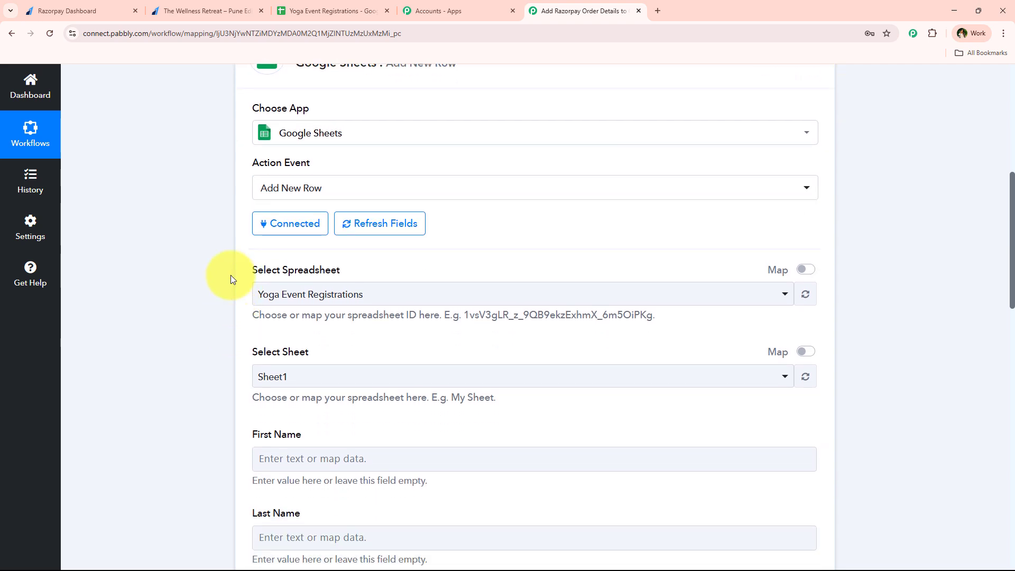
{"action": "scroll", "coordinate": [248, 231], "scroll_direction": "up", "scroll_amount": 3}
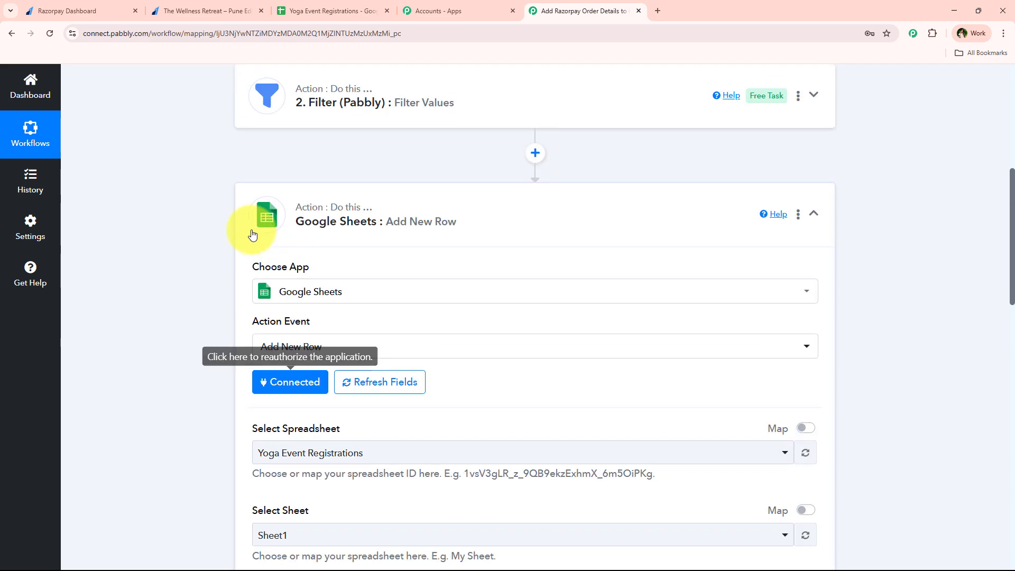
{"action": "scroll", "coordinate": [243, 285], "scroll_direction": "down", "scroll_amount": 5}
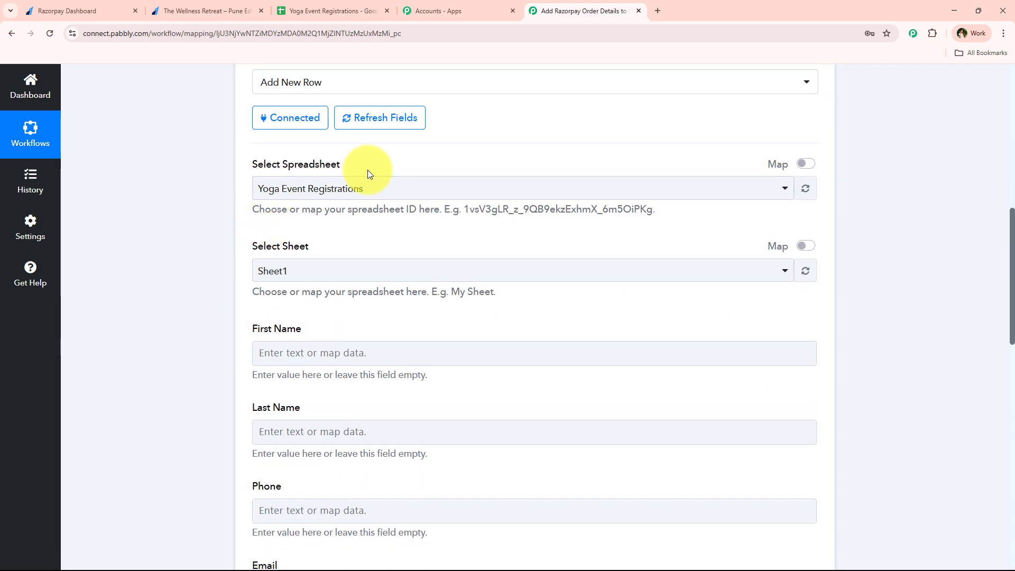
{"action": "left_click", "coordinate": [358, 189]}
{"action": "left_click", "coordinate": [333, 251]}
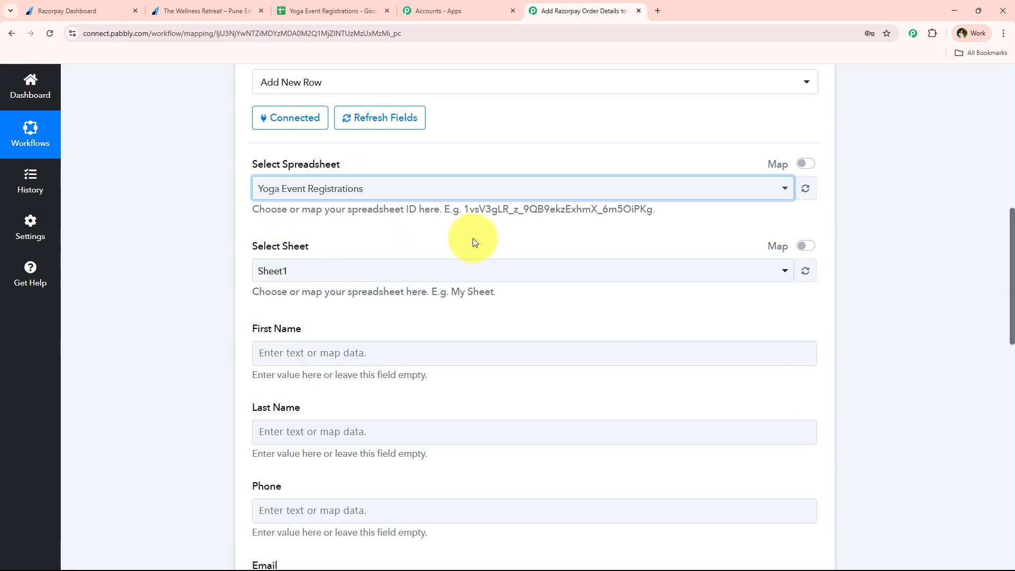
{"action": "left_click", "coordinate": [364, 272]}
{"action": "left_click", "coordinate": [302, 336]}
- Examine the new row's column fields from First Name to City Of Residence that need mapping
{"action": "scroll", "coordinate": [230, 334], "scroll_direction": "down", "scroll_amount": 1}
{"action": "scroll", "coordinate": [230, 334], "scroll_direction": "down", "scroll_amount": 4}
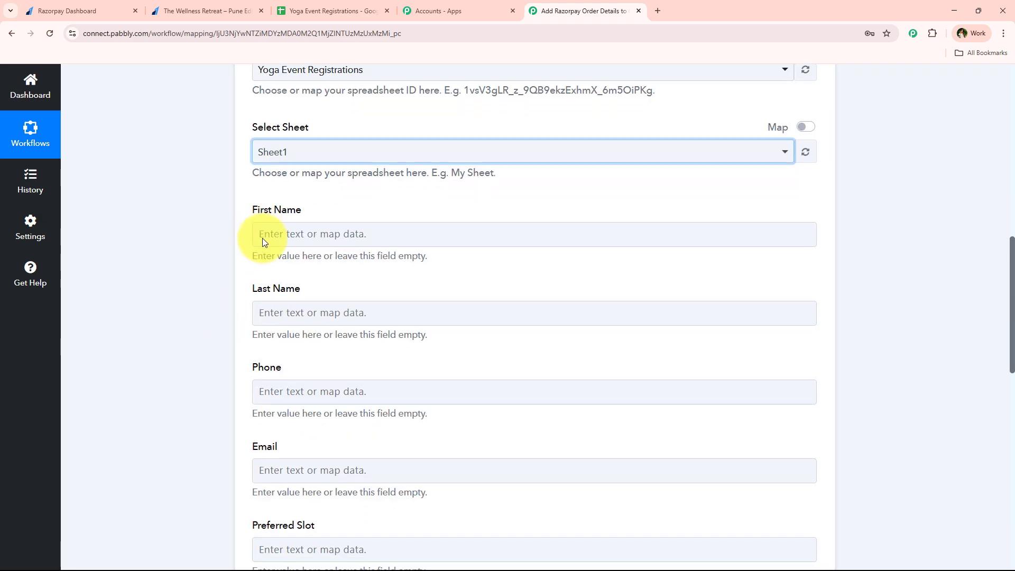
{"action": "left_click_drag", "start_coordinate": [243, 116], "coordinate": [377, 523]}
{"action": "left_click", "coordinate": [275, 169]}
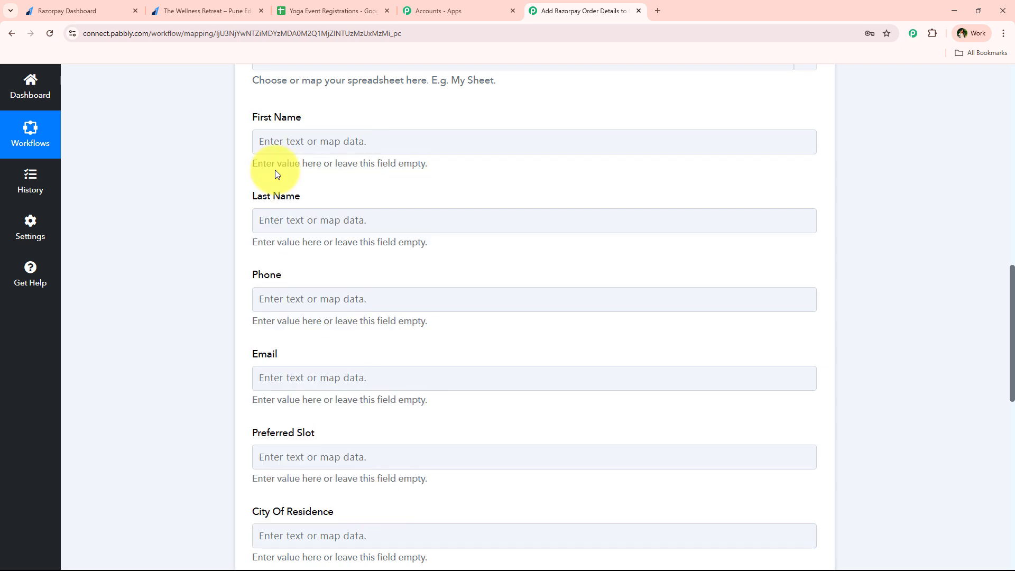
{"action": "left_click", "coordinate": [338, 142]}
{"action": "left_click", "coordinate": [214, 231]}
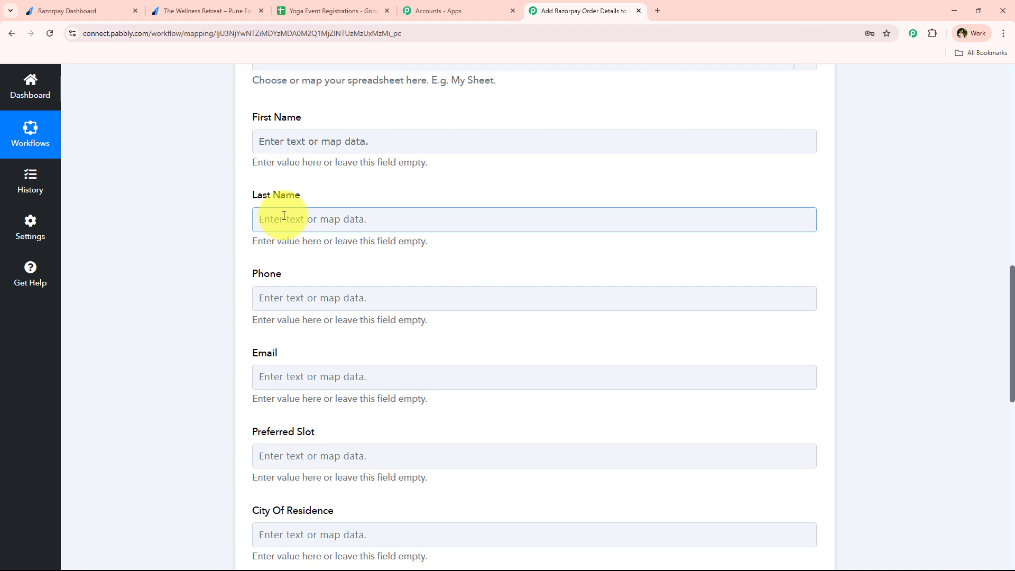
{"action": "left_click", "coordinate": [277, 147]}
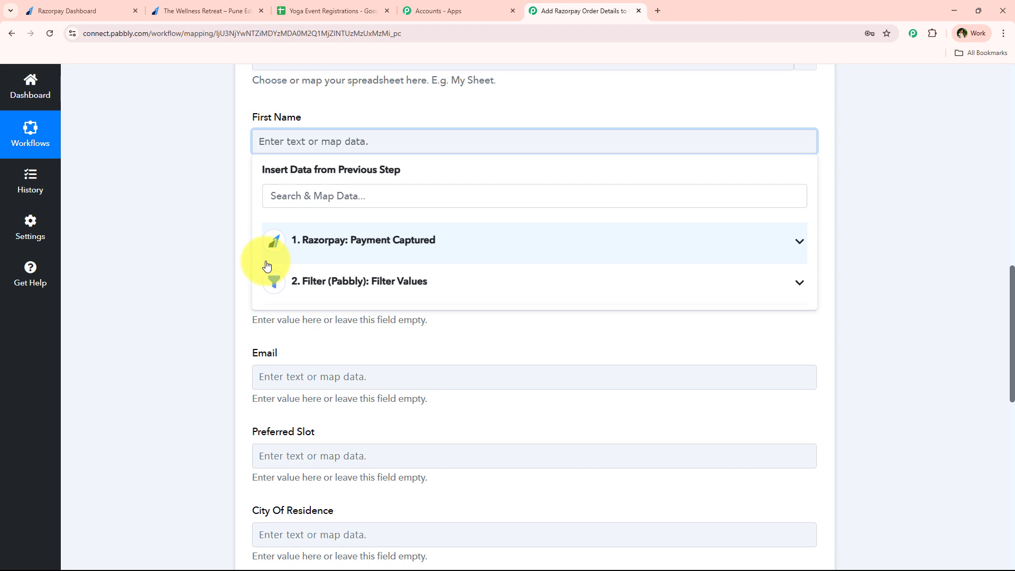
{"action": "left_click", "coordinate": [231, 224]}
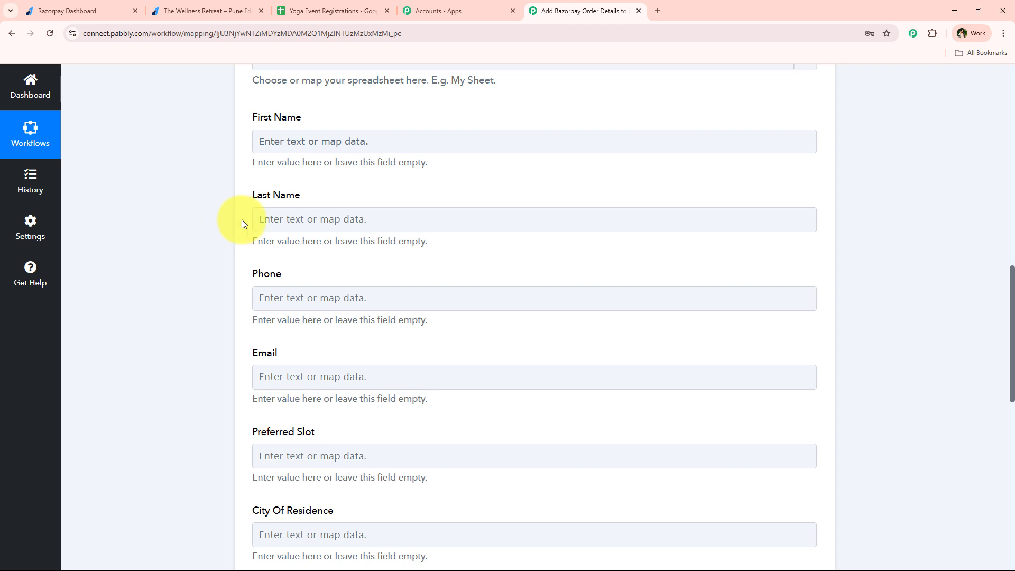
- Map the First Name column to Payload Payment Entity Notes First Name from the Razorpay Payment Captured trigger
{"action": "left_click", "coordinate": [335, 138]}
{"action": "left_click", "coordinate": [334, 241]}
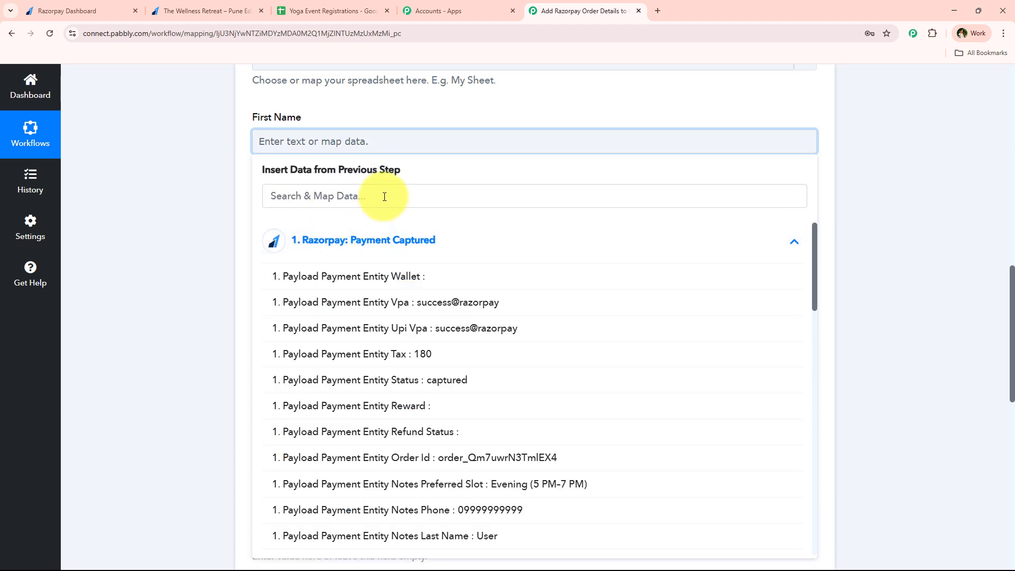
{"action": "left_click", "coordinate": [385, 197]}
{"action": "type", "text": "fi"}
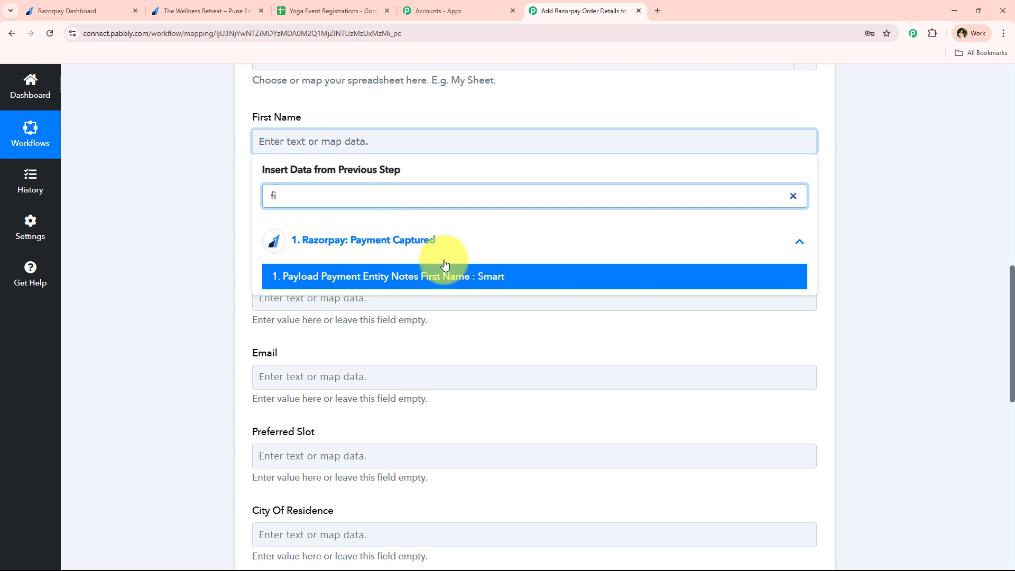
{"action": "left_click", "coordinate": [453, 282]}
{"action": "left_click", "coordinate": [226, 249]}
- Map the Last Name column to the Razorpay value Payload Payment Entity Notes Last Name
{"action": "left_click", "coordinate": [317, 227]}
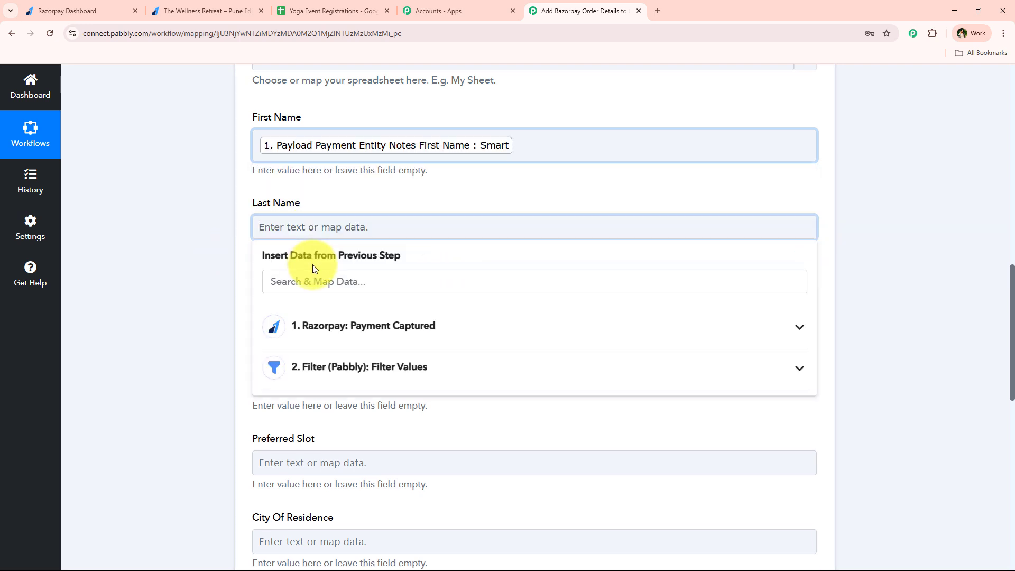
{"action": "left_click", "coordinate": [320, 282]}
{"action": "type", "text": "las"}
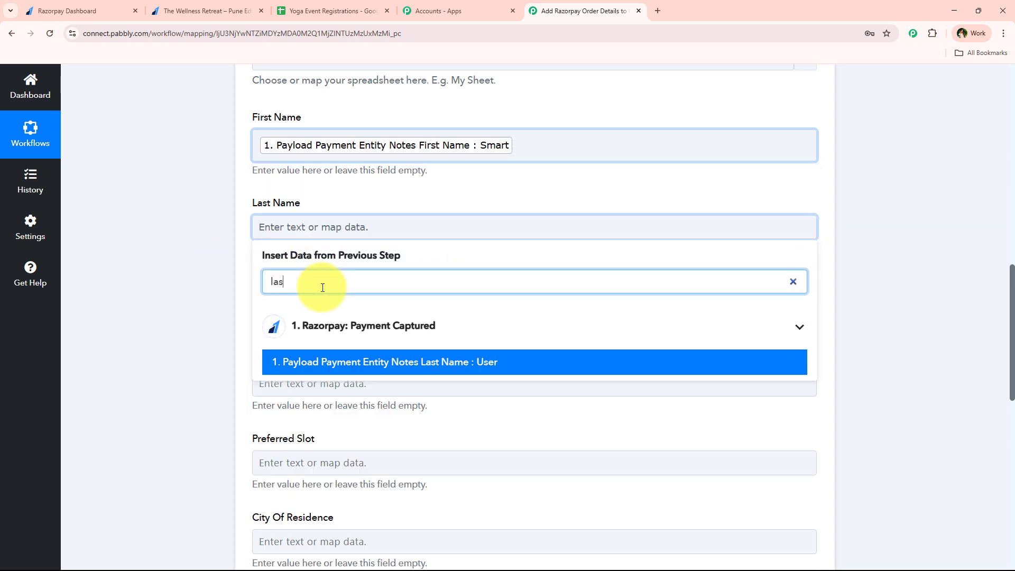
{"action": "left_click", "coordinate": [375, 362]}
{"action": "left_click", "coordinate": [207, 318]}
- Map the Phone column to the Razorpay value Payload Payment Entity Notes Phone
{"action": "left_click", "coordinate": [298, 307]}
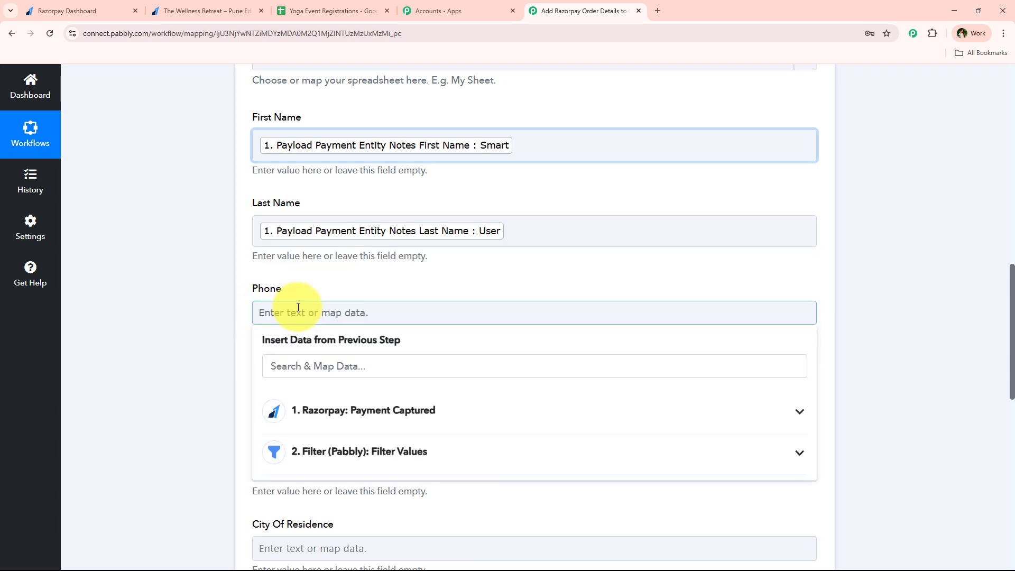
{"action": "left_click", "coordinate": [416, 261]}
{"action": "type", "text": "ph"}
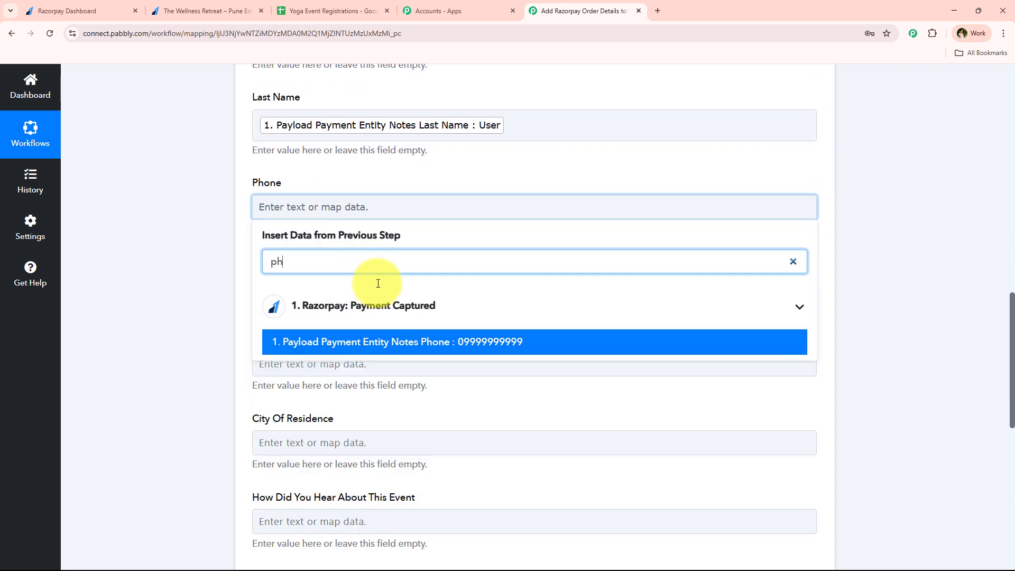
{"action": "left_click", "coordinate": [428, 343]}
- Map the Email column to the Razorpay value Payload Payment Entity Email
{"action": "left_click", "coordinate": [265, 292]}
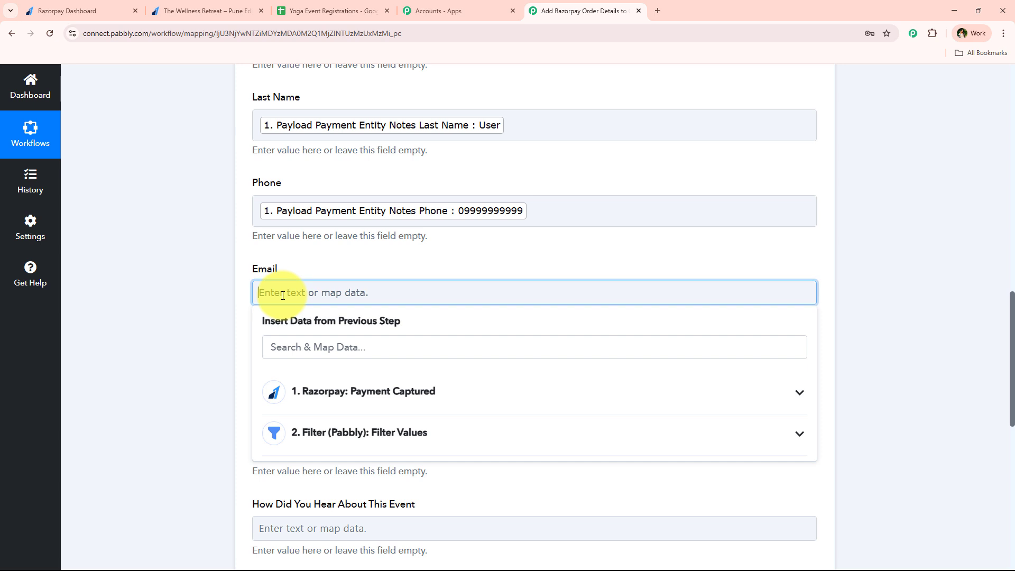
{"action": "type", "text": "@"}
{"action": "key", "text": "BackSpace"}
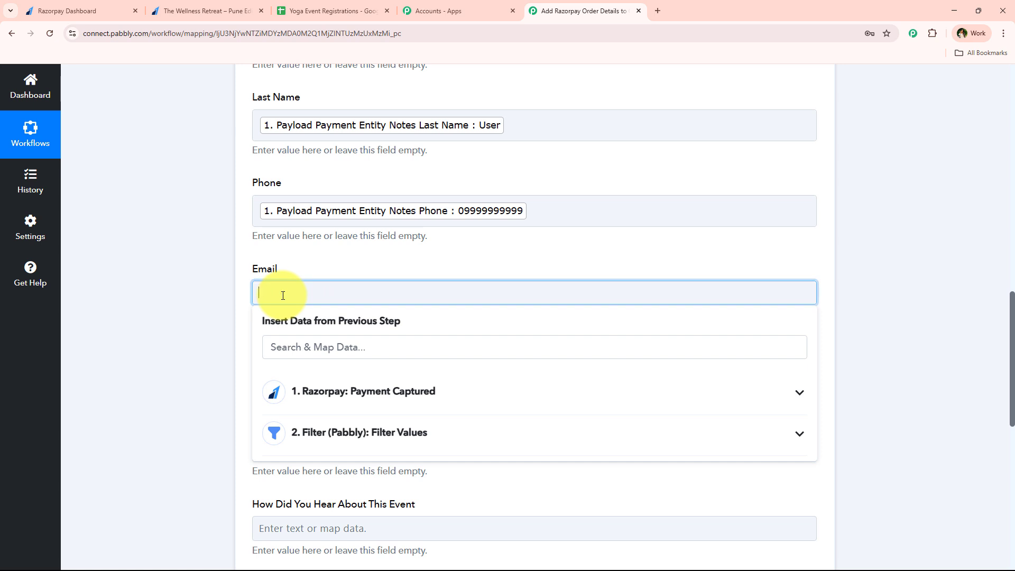
{"action": "left_click", "coordinate": [295, 355]}
{"action": "type", "text": "@"}
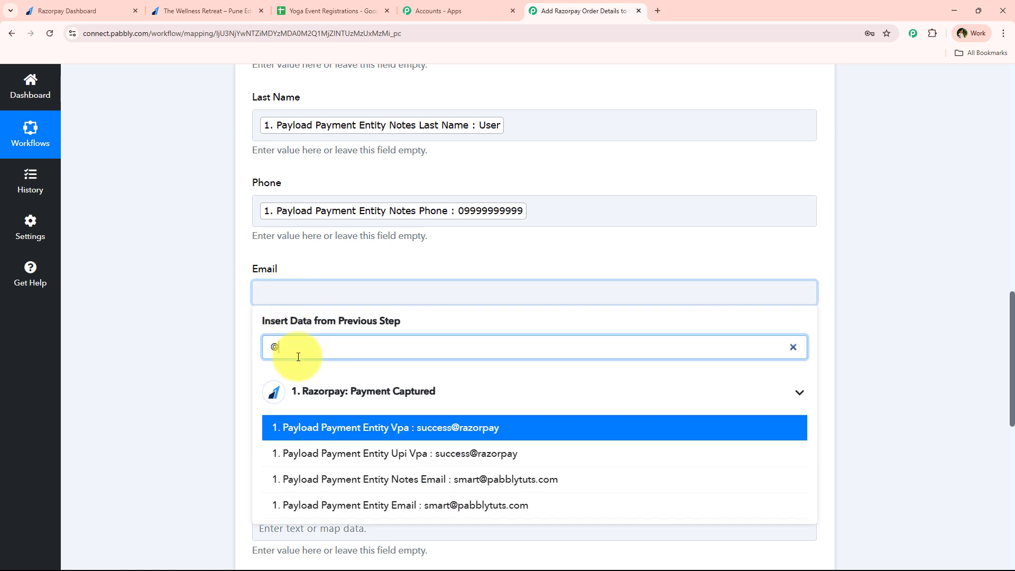
{"action": "left_click", "coordinate": [517, 507]}
- Map the Preferred Slot column to the Razorpay value Payload Payment Entity Notes Preferred Slot
{"action": "scroll", "coordinate": [173, 283], "scroll_direction": "down", "scroll_amount": 4}
{"action": "left_click", "coordinate": [316, 170]}
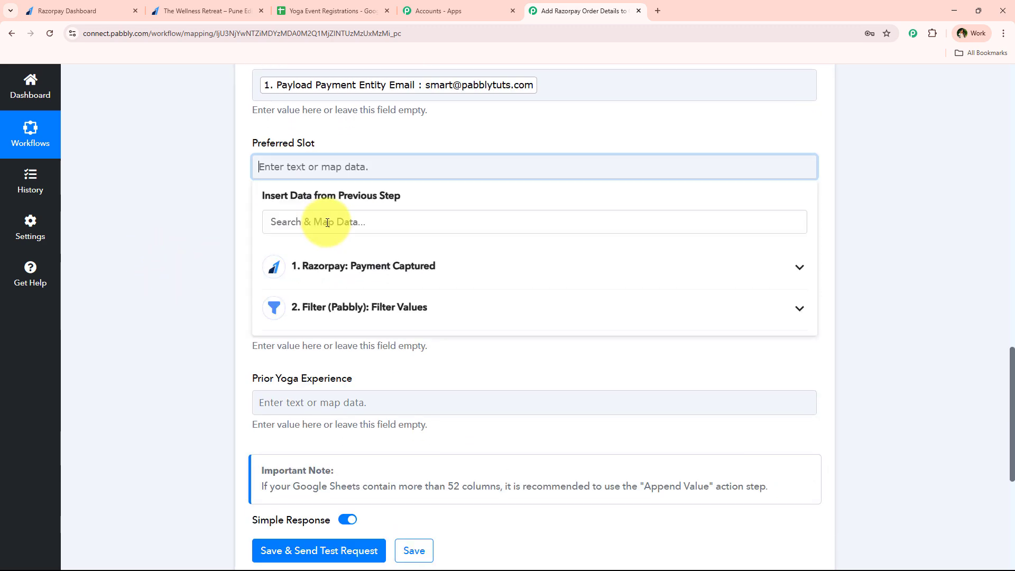
{"action": "left_click", "coordinate": [320, 221]}
{"action": "type", "text": "slot"}
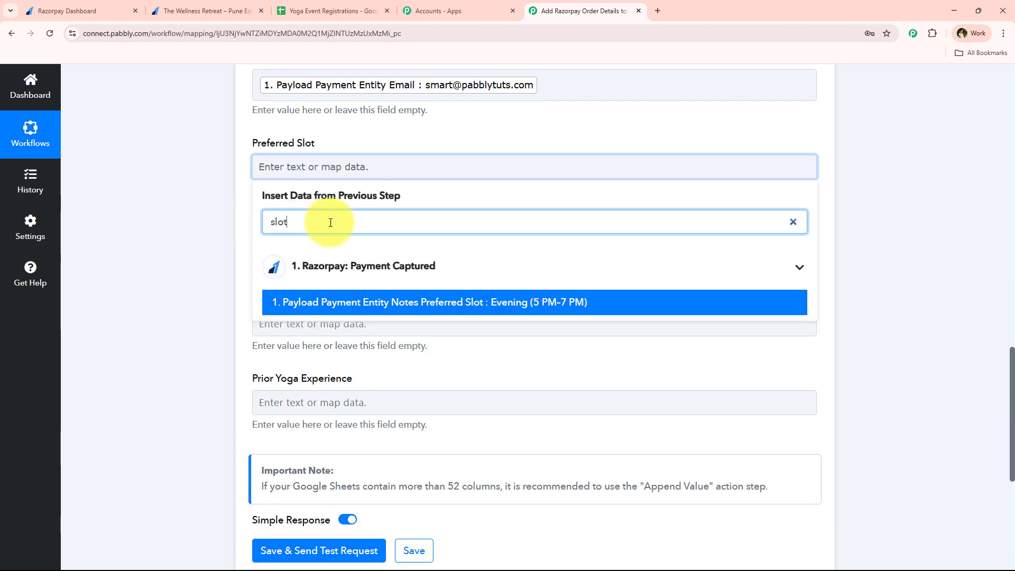
{"action": "left_click", "coordinate": [340, 302]}
{"action": "left_click", "coordinate": [192, 253]}
- Map the City Of Residence column to the Razorpay value Payload Payment Entity Notes City Of Residence
{"action": "left_click", "coordinate": [268, 253]}
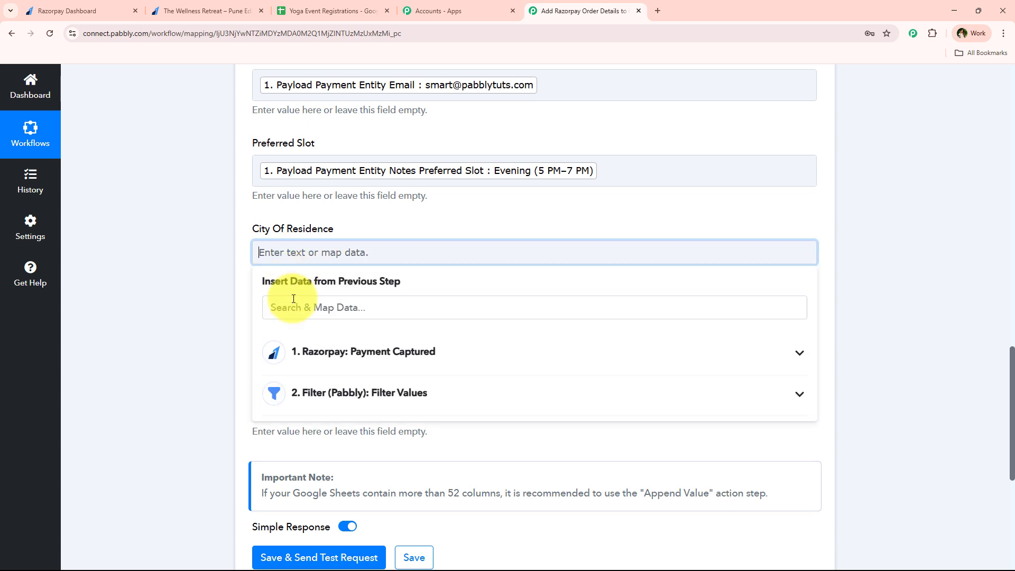
{"action": "left_click", "coordinate": [276, 305]}
{"action": "type", "text": "city"}
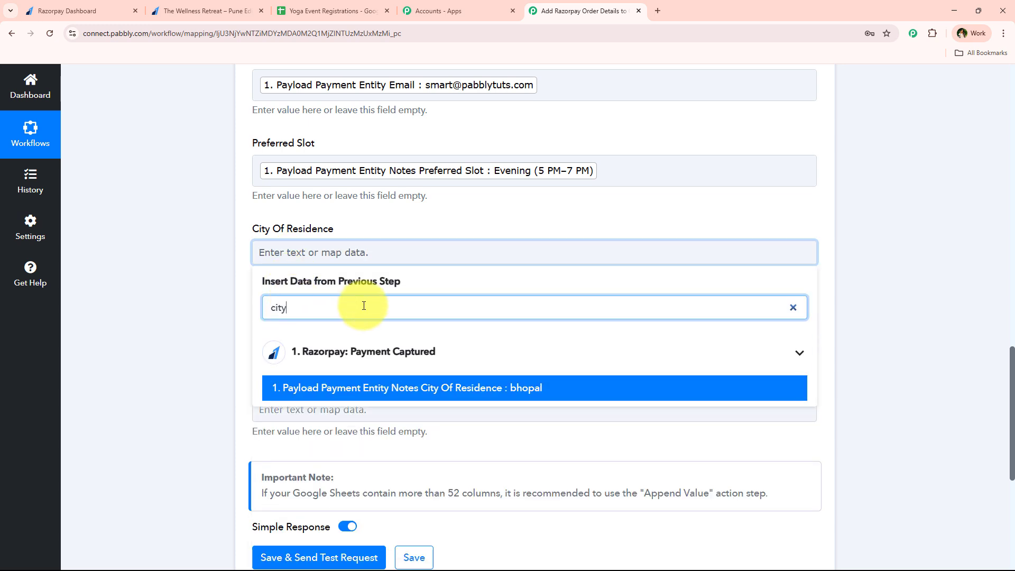
{"action": "left_click", "coordinate": [397, 390]}
- Map the How Did You Hear About This Event column to the matching Razorpay payment notes value
{"action": "left_click", "coordinate": [302, 330]}
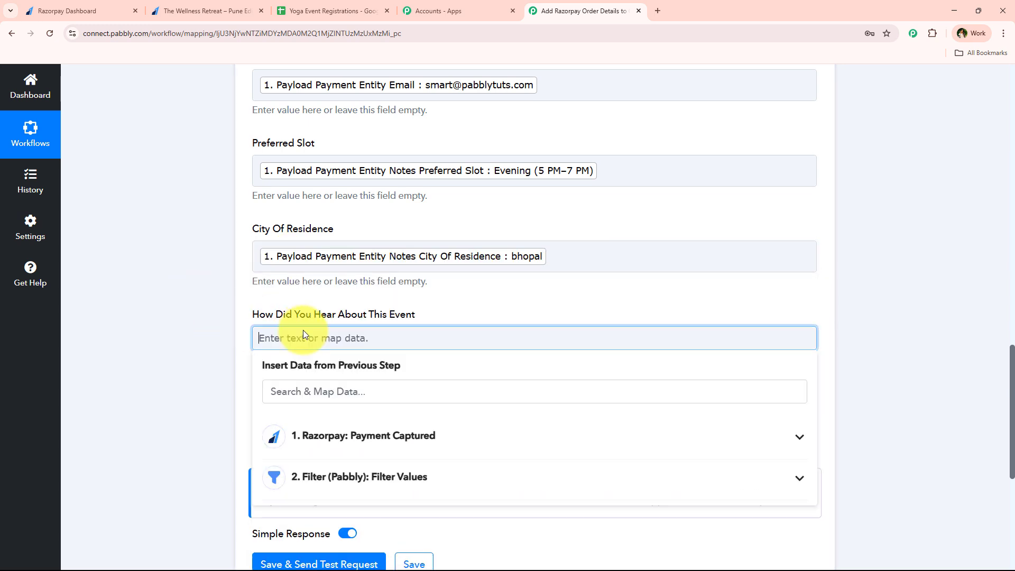
{"action": "scroll", "coordinate": [317, 312], "scroll_direction": "down", "scroll_amount": 2}
{"action": "left_click", "coordinate": [332, 294]}
{"action": "type", "text": "hear"}
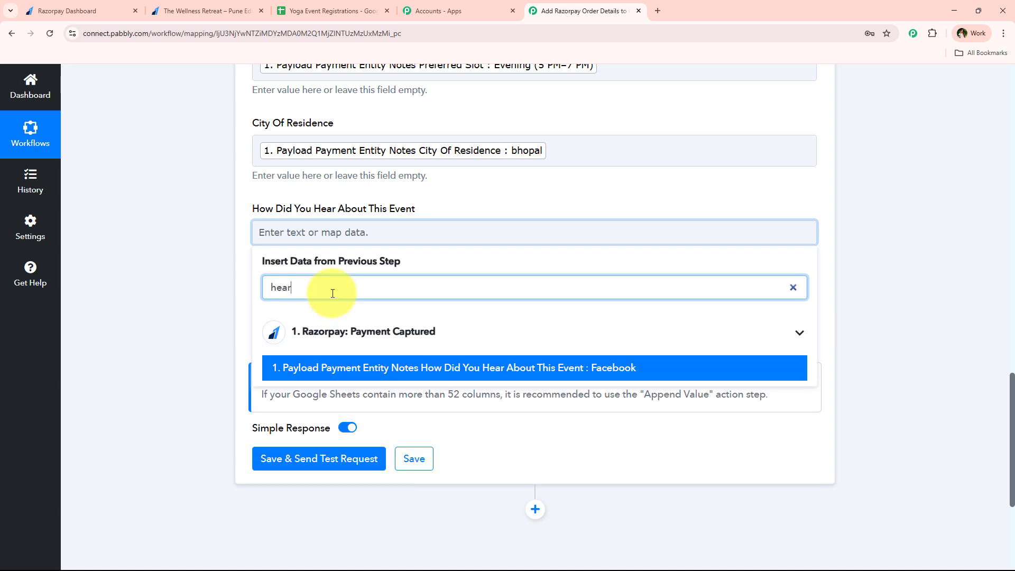
{"action": "left_click", "coordinate": [302, 368]}
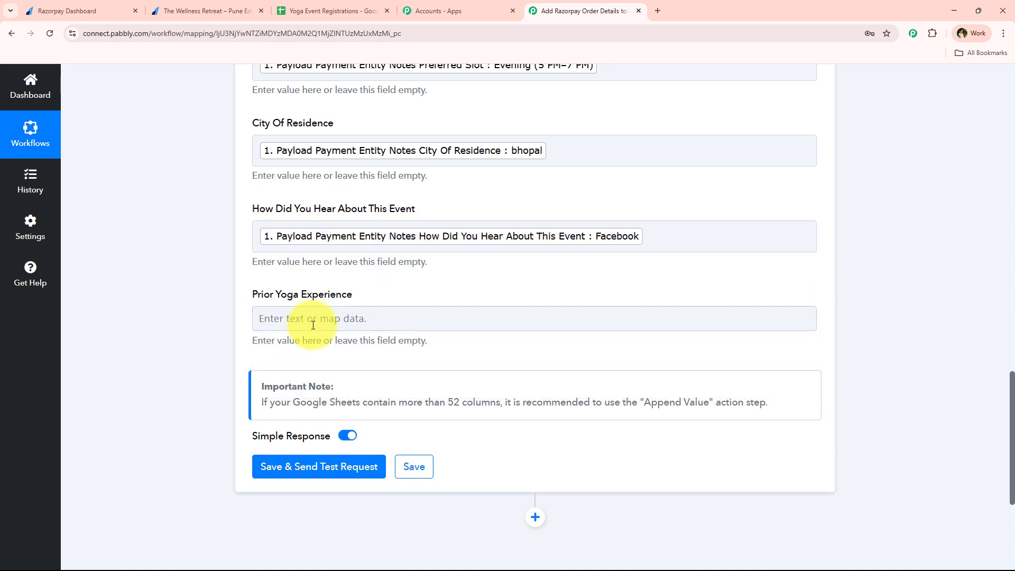
- Map the Prior Yoga Experience column to Payload Payment Entity Notes Do You Have Any Prior Yoga Experience
{"action": "left_click", "coordinate": [329, 319]}
{"action": "left_click", "coordinate": [329, 320]}
{"action": "type", "text": "ex"}
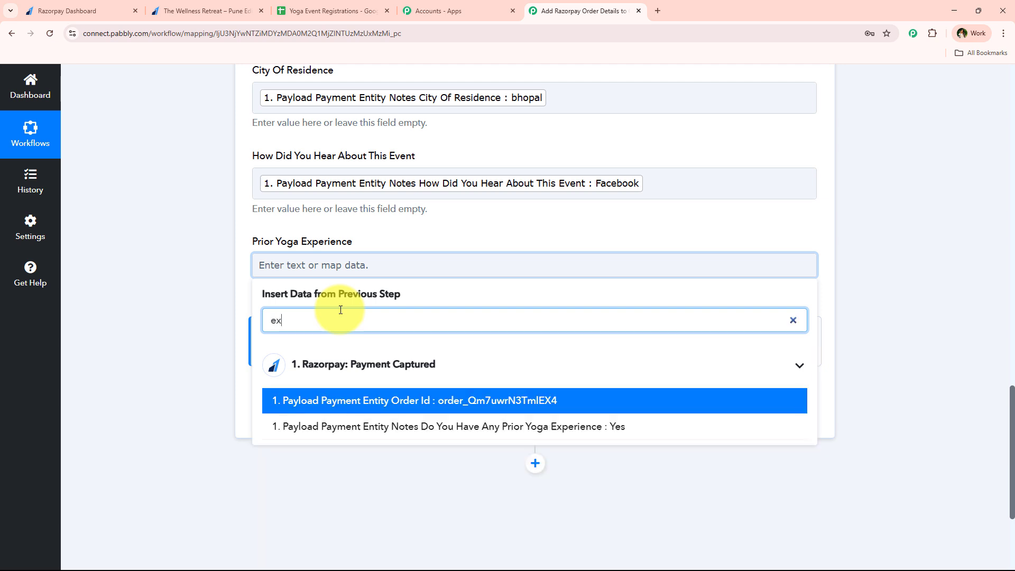
{"action": "left_click", "coordinate": [415, 427]}
{"action": "left_click", "coordinate": [227, 332]}
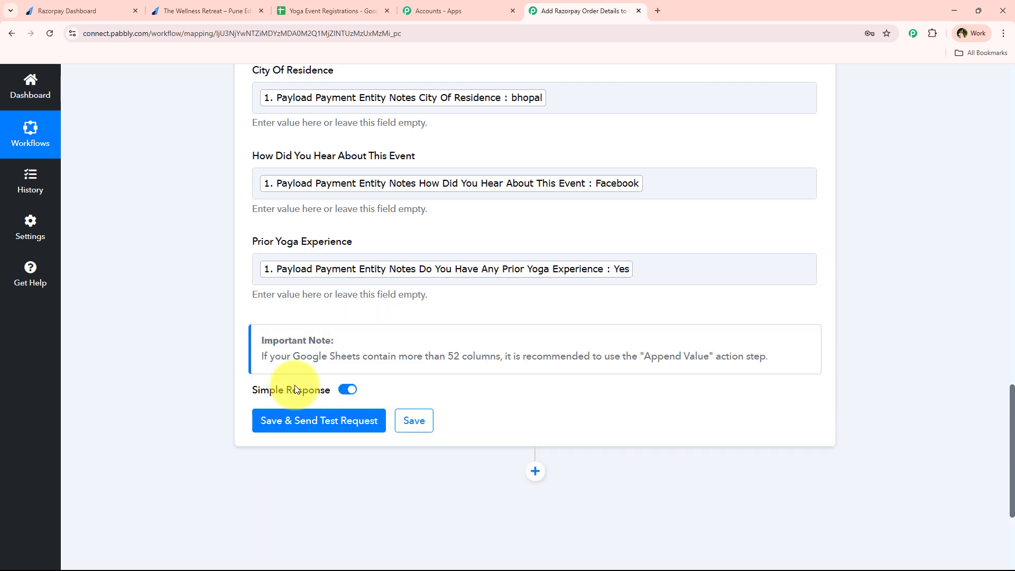
- Save the Google Sheets action with a test request and collapse its step in the workflow
{"action": "left_click", "coordinate": [308, 429]}
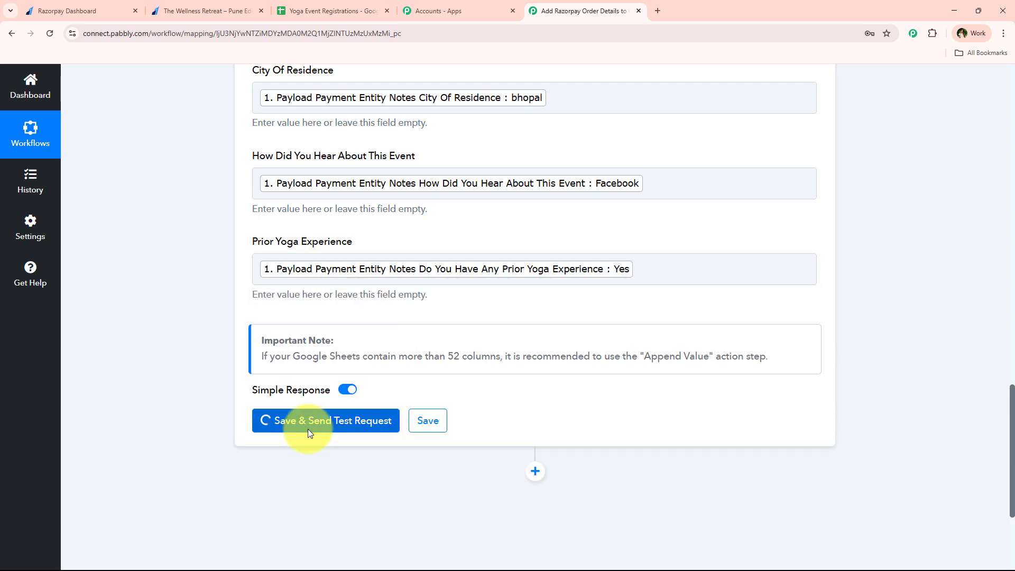
{"action": "scroll", "coordinate": [366, 247], "scroll_direction": "down", "scroll_amount": 4}
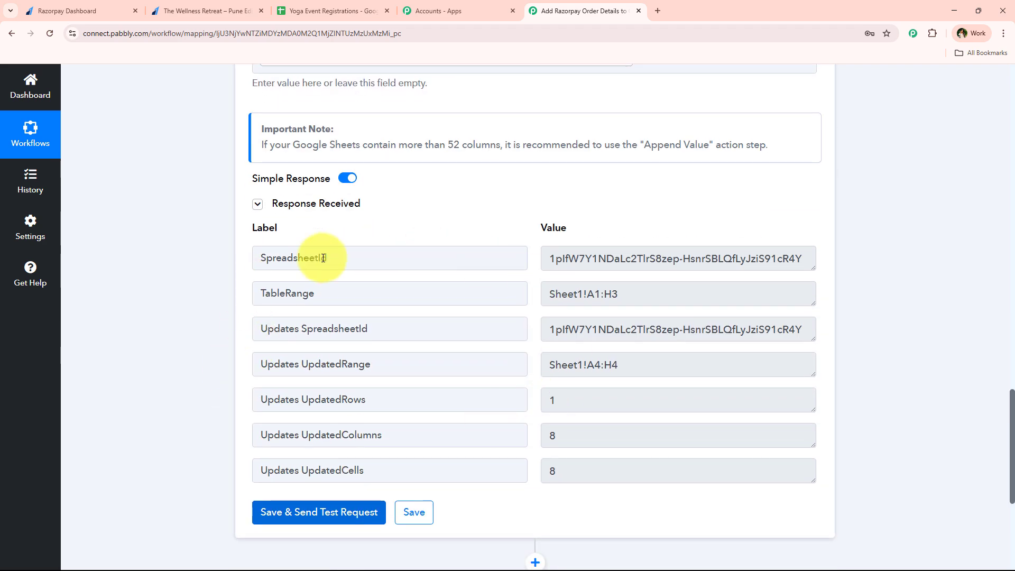
{"action": "scroll", "coordinate": [227, 453], "scroll_direction": "up", "scroll_amount": 10}
{"action": "scroll", "coordinate": [232, 448], "scroll_direction": "up", "scroll_amount": 10}
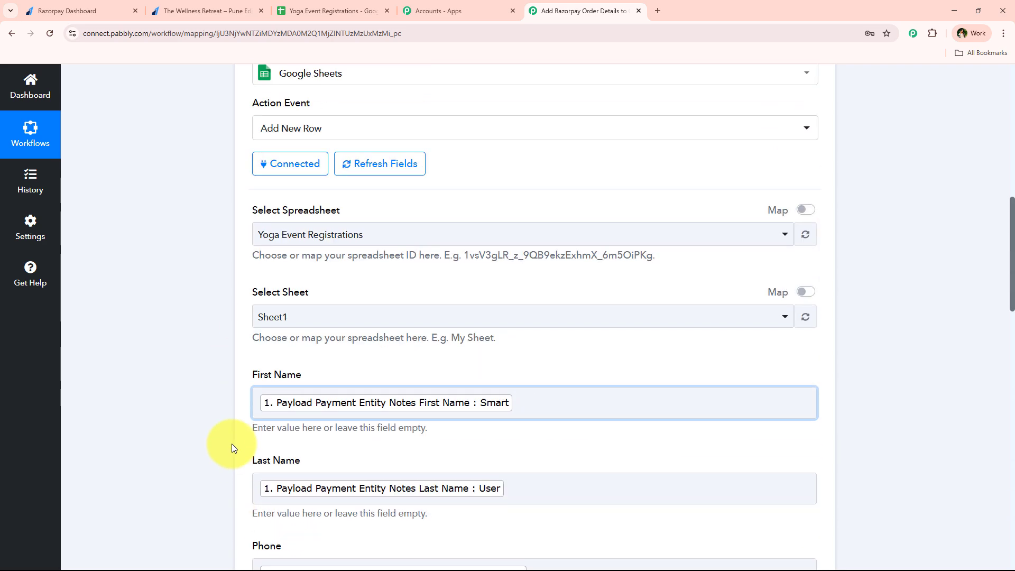
{"action": "left_click", "coordinate": [390, 229]}
{"action": "scroll", "coordinate": [195, 378], "scroll_direction": "up", "scroll_amount": 4}
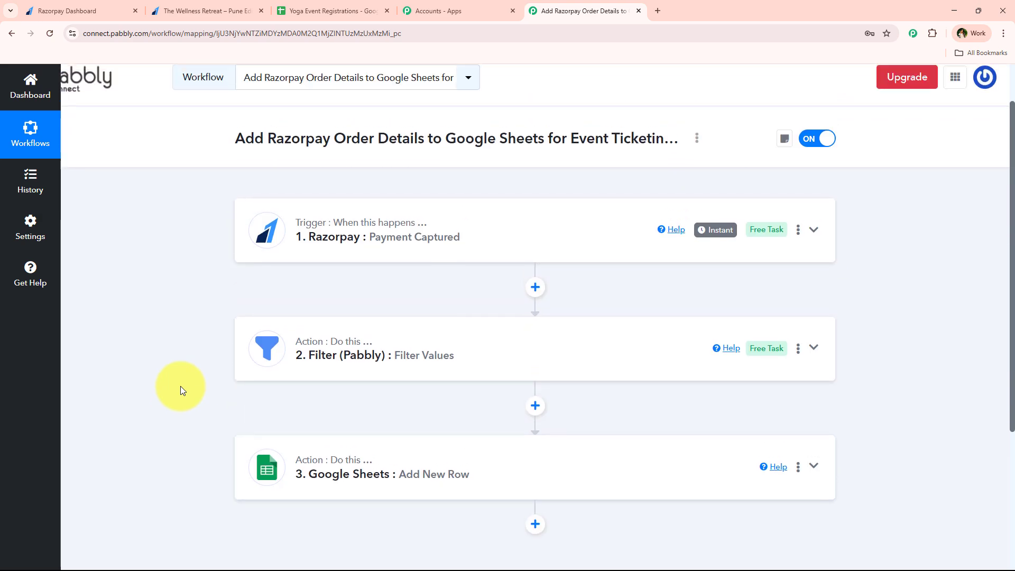
- Check the test registration row in the Yoga Event Registrations spreadsheet in Google Sheets, and return to the Pabbly Connect workflow
{"action": "left_click", "coordinate": [323, 10]}
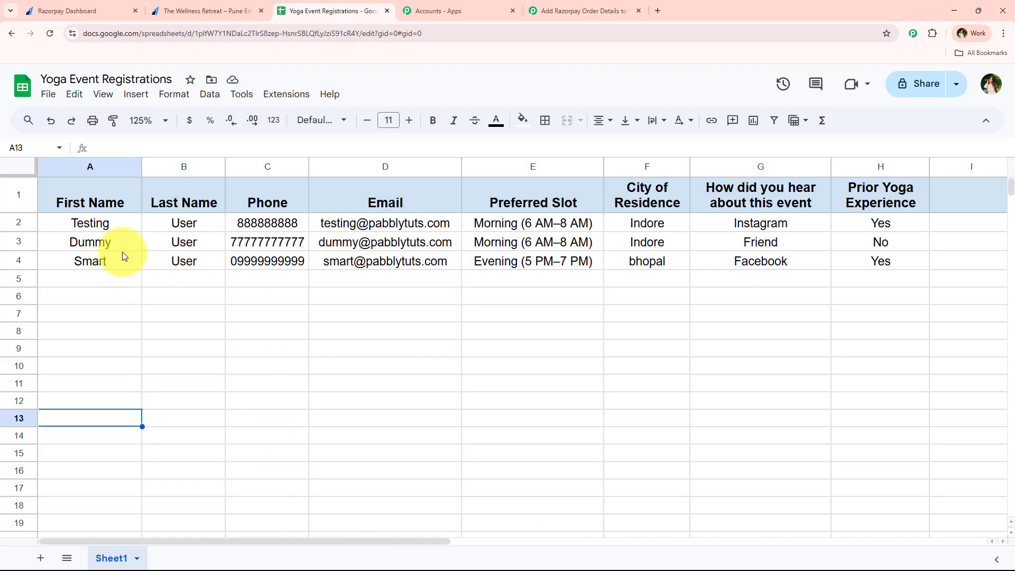
{"action": "left_click_drag", "start_coordinate": [142, 262], "coordinate": [851, 265]}
{"action": "left_click", "coordinate": [518, 391]}
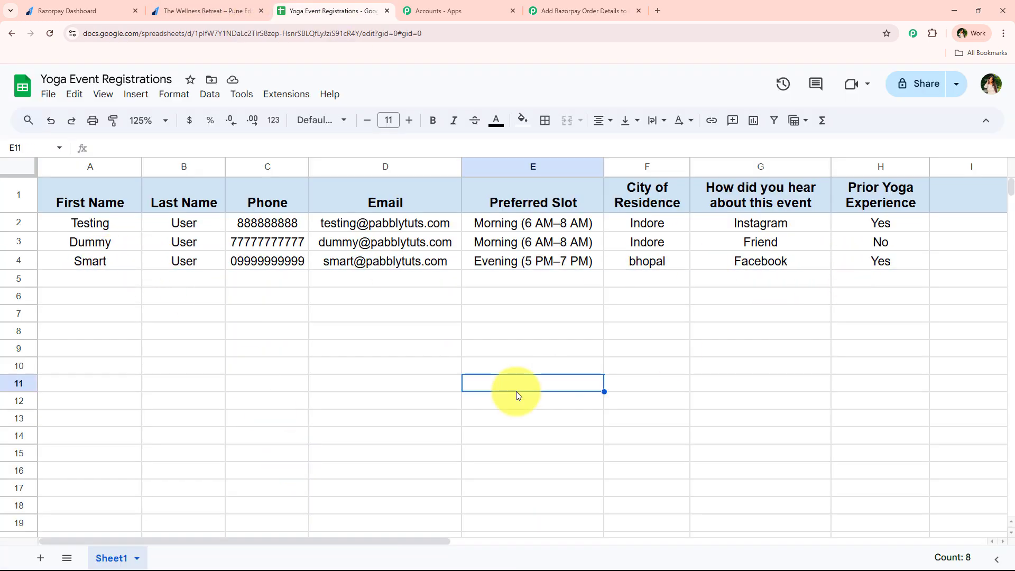
{"action": "left_click", "coordinate": [582, 10]}
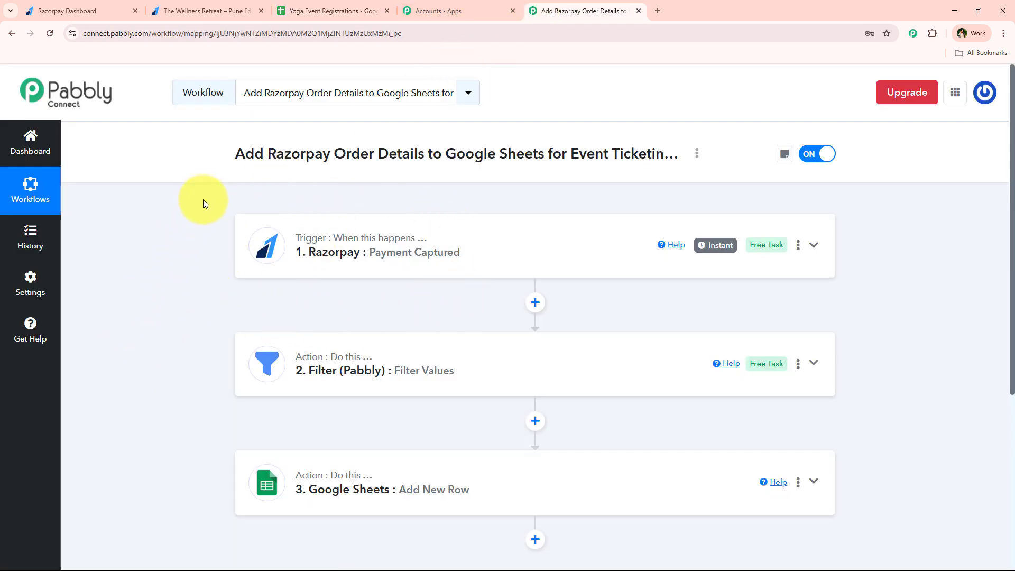
- Highlight the first empty row, A5:H5, in the Yoga Event Registrations spreadsheet and return to the Pabbly Connect workflow
{"action": "left_click", "coordinate": [206, 10]}
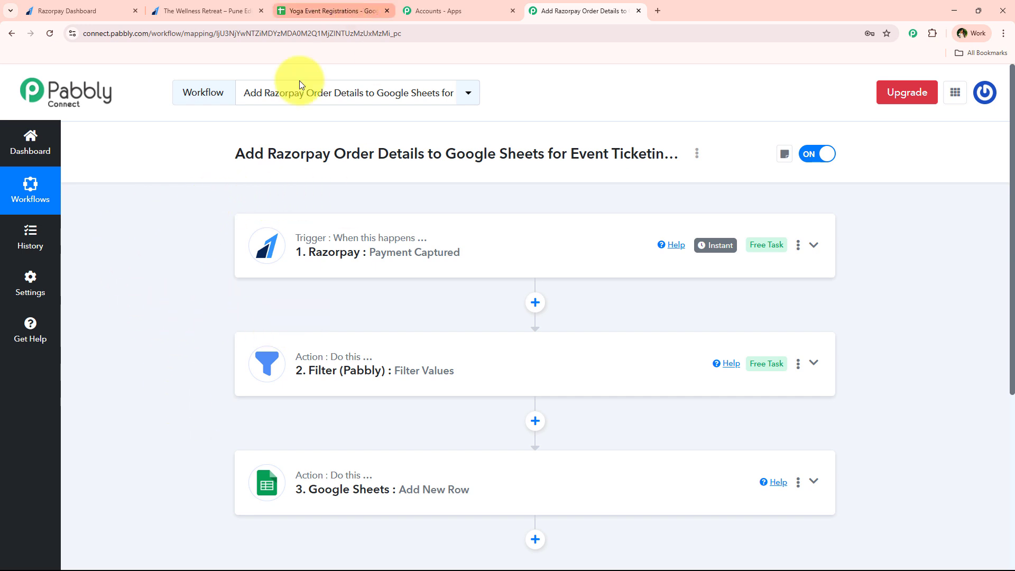
{"action": "left_click", "coordinate": [298, 4]}
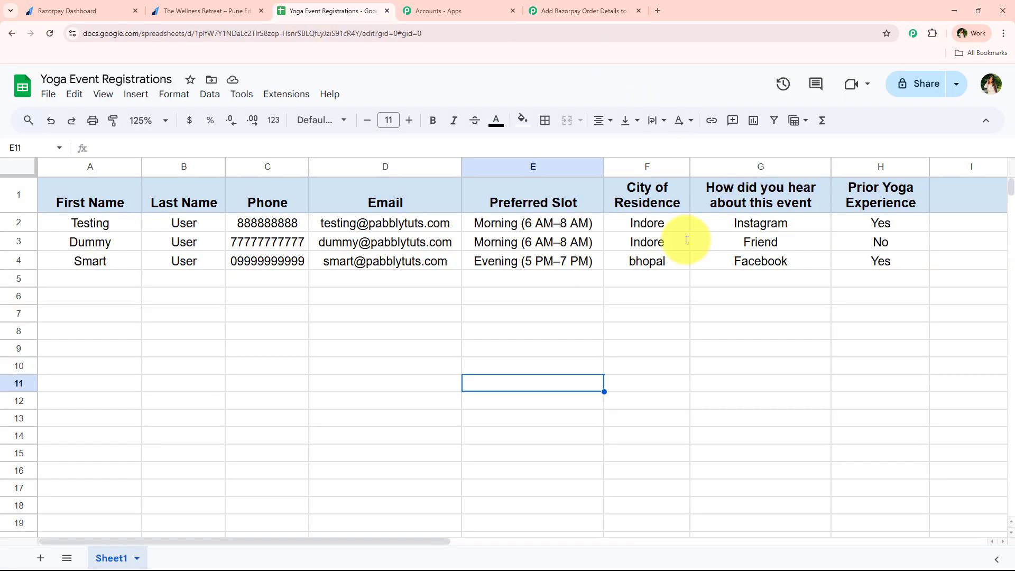
{"action": "left_click_drag", "start_coordinate": [127, 280], "coordinate": [865, 279]}
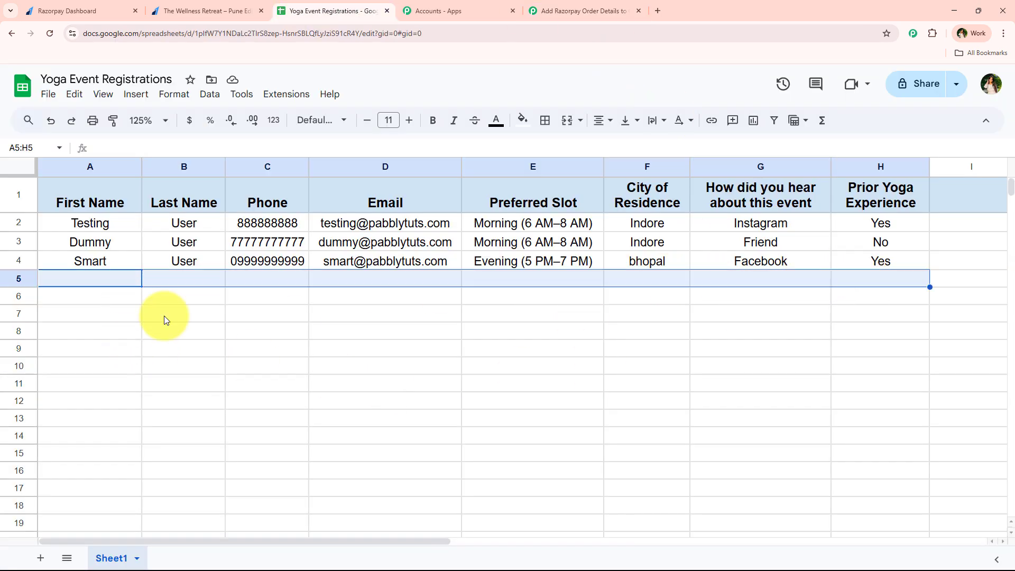
{"action": "left_click", "coordinate": [561, 10]}
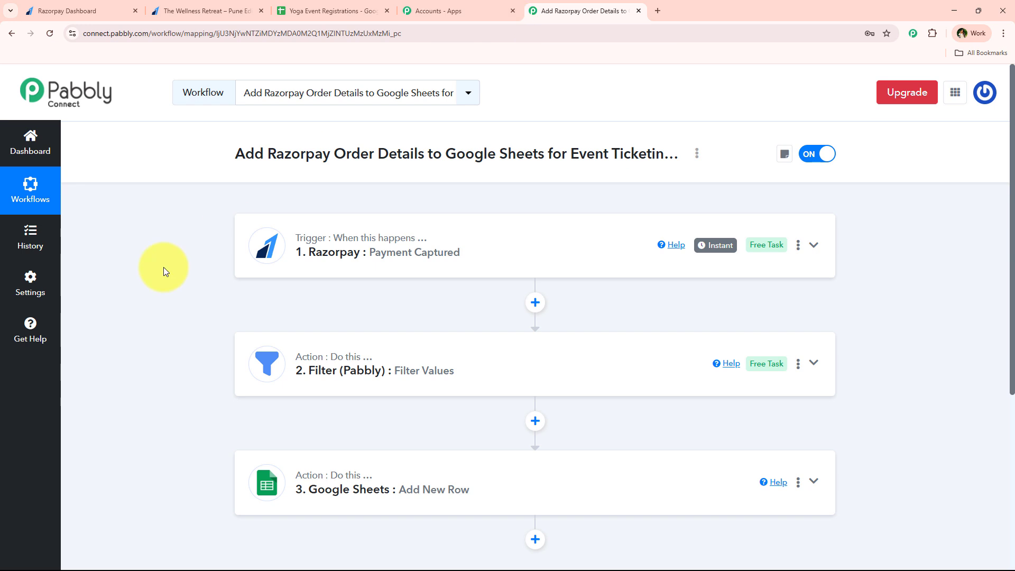